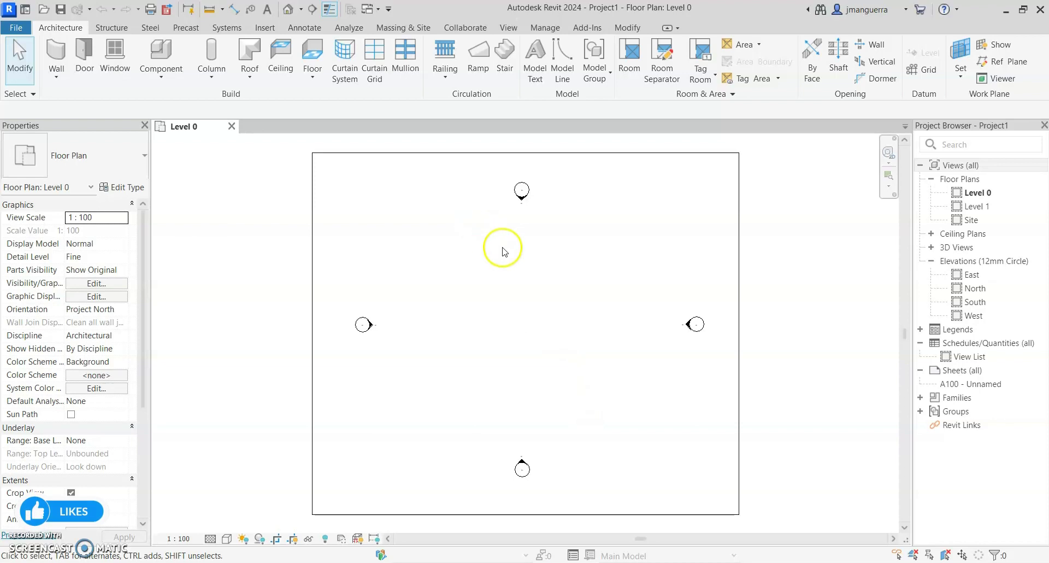
Enlarge the Level 0 plan's crop region outward on all four sides to leave wide space around the elevation markers
{"action": "scroll", "coordinate": [514, 283], "scroll_direction": "down", "scroll_amount": 3}
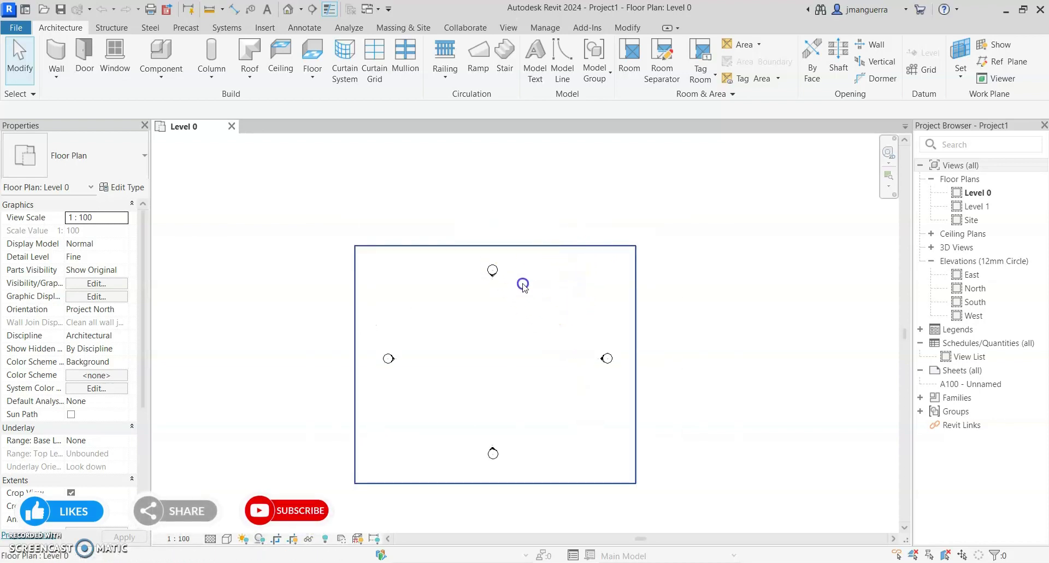
{"action": "scroll", "coordinate": [523, 285], "scroll_direction": "down", "scroll_amount": 2}
{"action": "left_click", "coordinate": [508, 255]}
{"action": "left_click_drag", "start_coordinate": [514, 200], "coordinate": [508, 192]}
{"action": "middle_click_drag", "start_coordinate": [508, 192], "coordinate": [454, 393]}
{"action": "scroll", "coordinate": [452, 369], "scroll_direction": "down", "scroll_amount": 1}
{"action": "scroll", "coordinate": [452, 361], "scroll_direction": "down", "scroll_amount": 1}
{"action": "left_click_drag", "start_coordinate": [454, 382], "coordinate": [457, 241]}
{"action": "middle_click_drag", "start_coordinate": [457, 496], "coordinate": [456, 368]}
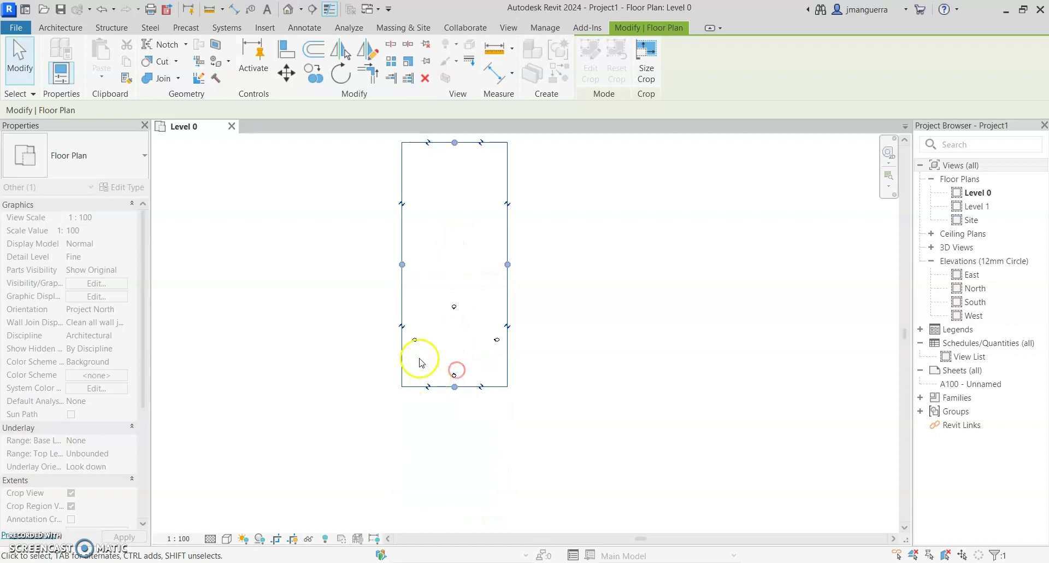
{"action": "left_click_drag", "start_coordinate": [401, 265], "coordinate": [212, 264]}
{"action": "left_click_drag", "start_coordinate": [507, 264], "coordinate": [698, 265]}
{"action": "left_click_drag", "start_coordinate": [445, 386], "coordinate": [418, 507]}
{"action": "left_click", "coordinate": [429, 261]}
Move the four elevation markers outward from the plan's centre towards the edges of the enlarged crop region
{"action": "left_click_drag", "start_coordinate": [384, 243], "coordinate": [459, 305]}
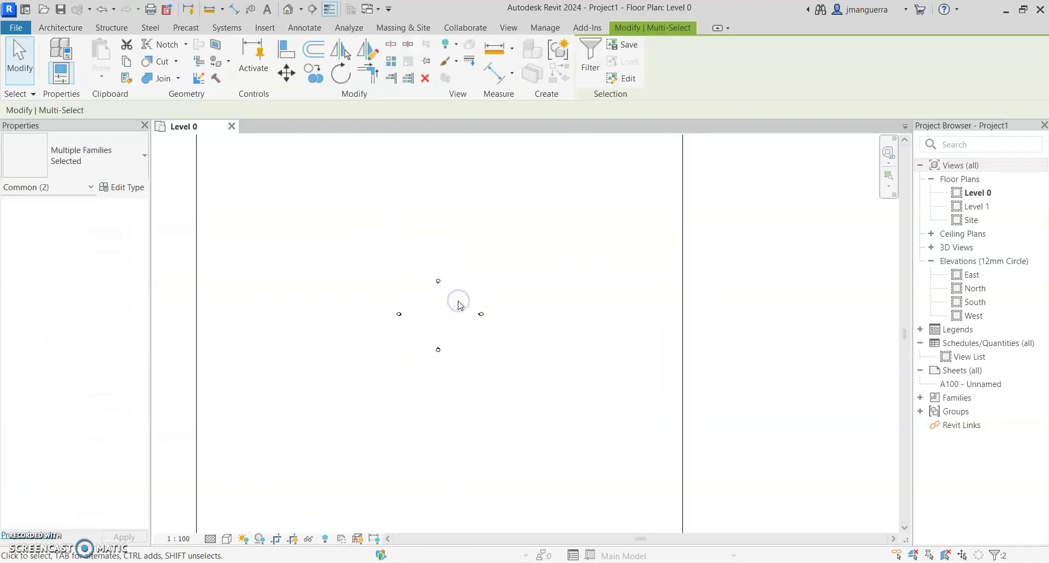
{"action": "key", "text": "m"}
{"action": "key", "text": "v"}
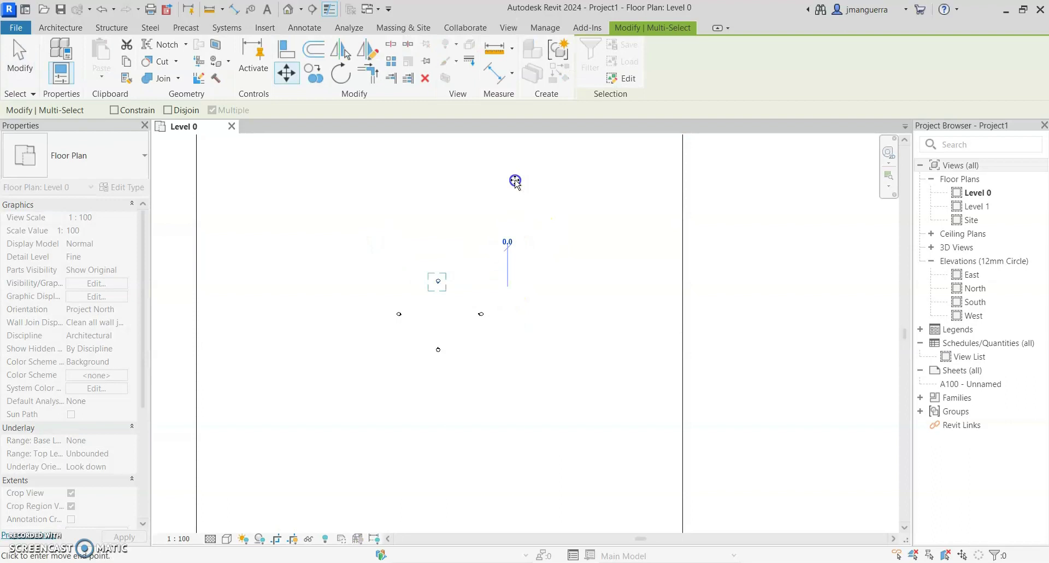
{"action": "left_click", "coordinate": [475, 328]}
{"action": "key", "text": "m"}
{"action": "key", "text": "v"}
{"action": "left_click", "coordinate": [407, 359]}
{"action": "left_click", "coordinate": [287, 350]}
{"action": "key", "text": "m"}
{"action": "key", "text": "v"}
{"action": "left_click", "coordinate": [442, 321]}
{"action": "type", "text": "5000"}
{"action": "key", "text": "Return"}
{"action": "scroll", "coordinate": [511, 351], "scroll_direction": "down", "scroll_amount": 2}
{"action": "middle_click_drag", "start_coordinate": [521, 358], "coordinate": [500, 307]}
{"action": "scroll", "coordinate": [501, 307], "scroll_direction": "up", "scroll_amount": 2}
Extend the far clip planes of the west and east elevations across the plan's middle, to an offset of about 82000 mm
{"action": "left_click", "coordinate": [305, 287]}
{"action": "left_click", "coordinate": [437, 291]}
{"action": "left_click", "coordinate": [749, 286]}
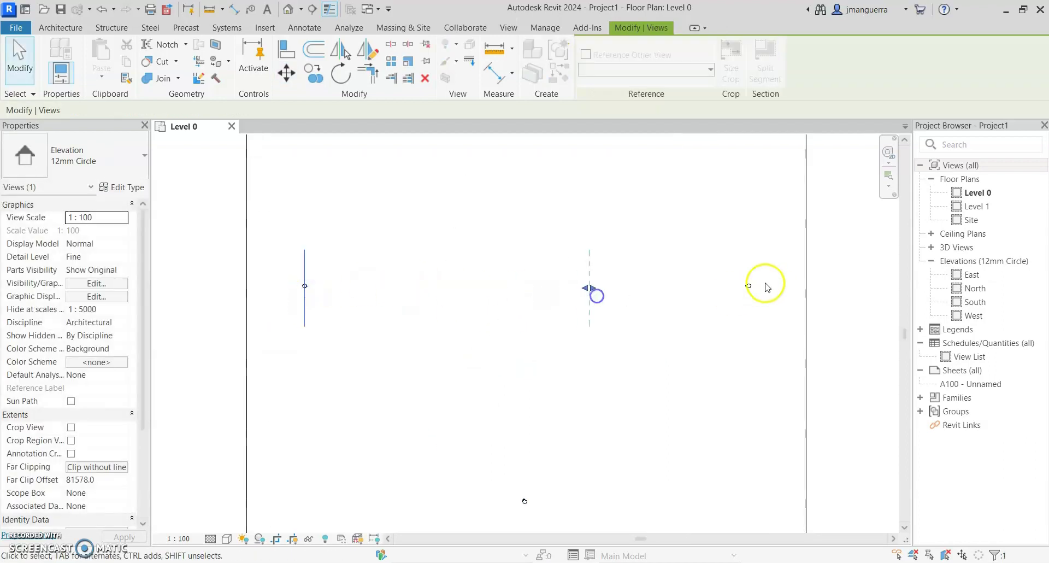
{"action": "left_click_drag", "start_coordinate": [745, 292], "coordinate": [654, 291]}
{"action": "left_click_drag", "start_coordinate": [464, 288], "coordinate": [463, 286]}
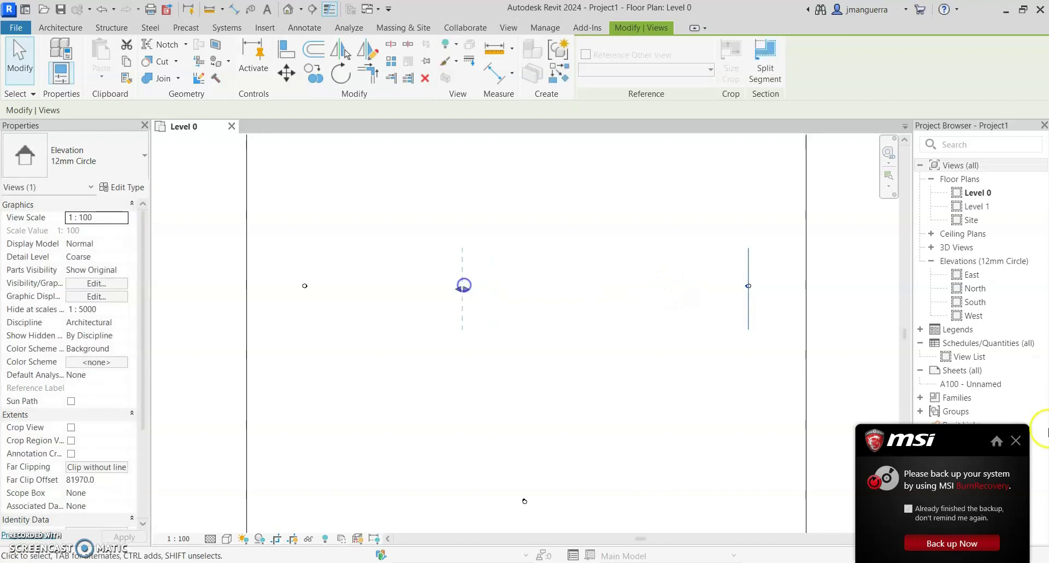
{"action": "left_click", "coordinate": [1017, 440]}
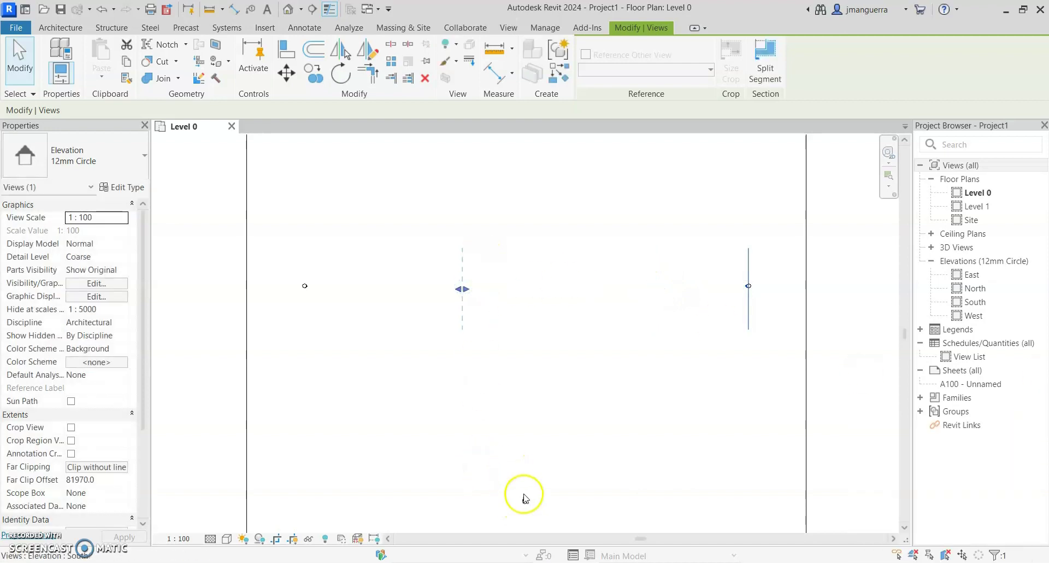
Extend the south elevation's far clip plane to about 75400 mm and the north elevation's far clip plane southward across the plan
{"action": "left_click_drag", "start_coordinate": [526, 499], "coordinate": [546, 238]}
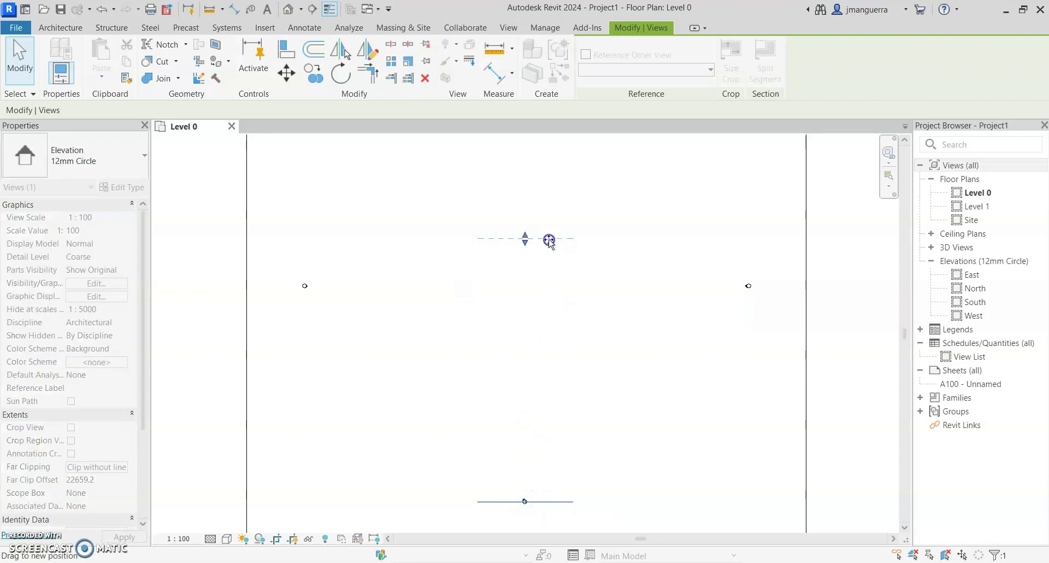
{"action": "left_click", "coordinate": [616, 211]}
{"action": "middle_click_drag", "start_coordinate": [616, 211], "coordinate": [609, 303]}
{"action": "mouse_move", "coordinate": [523, 241]}
{"action": "left_mouse_down"}
{"action": "mouse_move", "coordinate": [519, 227]}
{"action": "mouse_move", "coordinate": [522, 446]}
{"action": "left_mouse_up"}
{"action": "left_click", "coordinate": [614, 300]}
{"action": "scroll", "coordinate": [616, 301], "scroll_direction": "down", "scroll_amount": 2}
{"action": "middle_click_drag", "start_coordinate": [621, 304], "coordinate": [601, 295]}
{"action": "scroll", "coordinate": [601, 295], "scroll_direction": "up", "scroll_amount": 1}
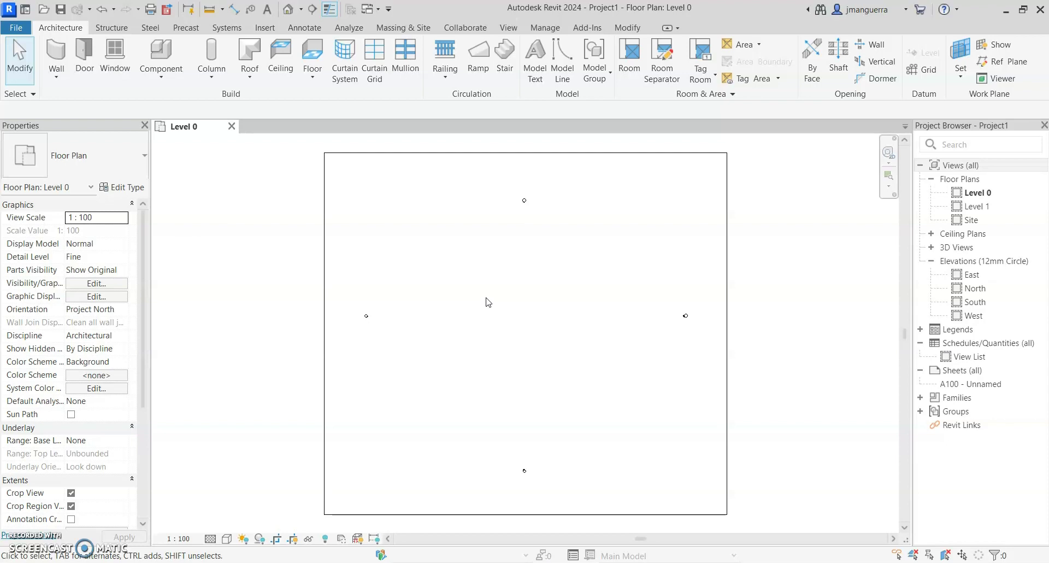
In the South elevation, copy Level 1 upward at 4000 mm spacing to add levels at 8000, 12000 and 16000
{"action": "left_click", "coordinate": [86, 41]}
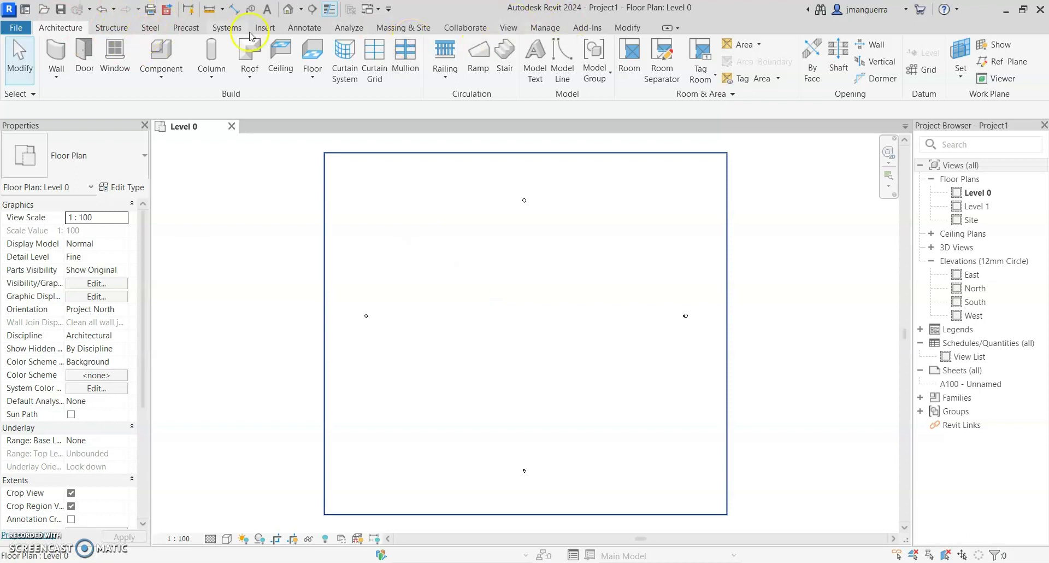
{"action": "double_click", "coordinate": [978, 302]}
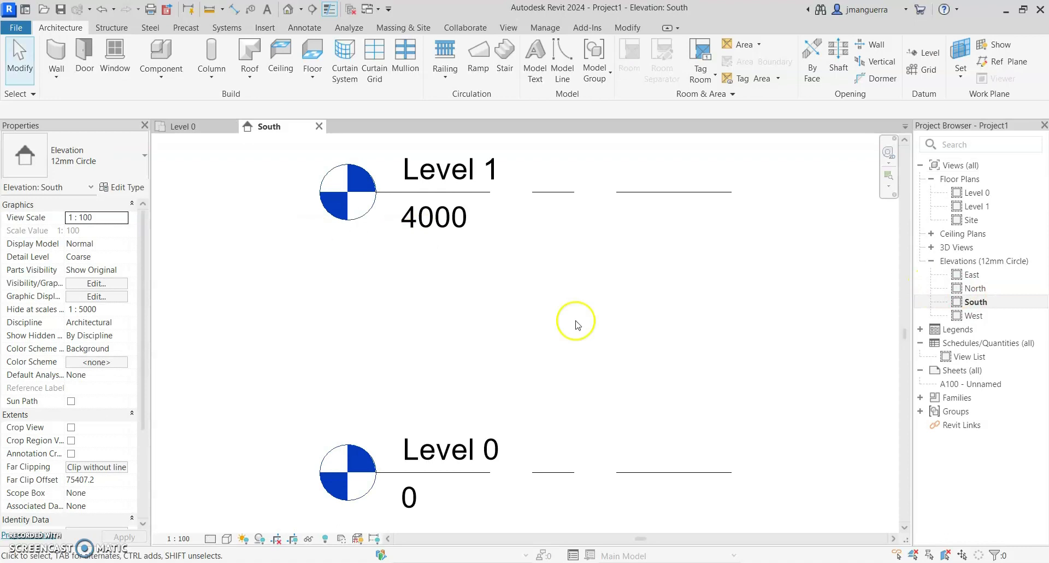
{"action": "scroll", "coordinate": [461, 276], "scroll_direction": "down", "scroll_amount": 3}
{"action": "scroll", "coordinate": [499, 152], "scroll_direction": "down", "scroll_amount": 2}
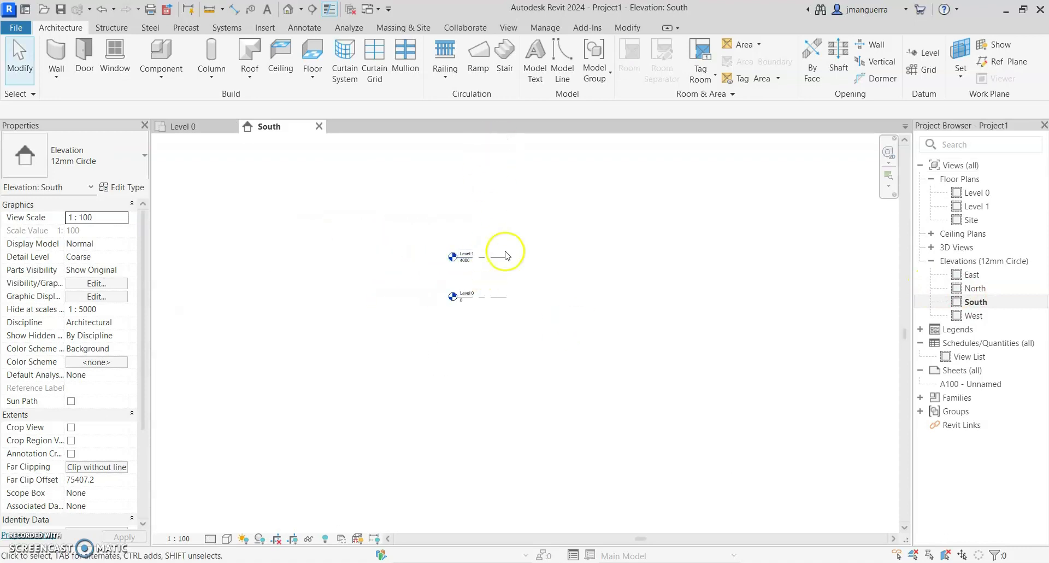
{"action": "middle_click_drag", "start_coordinate": [499, 245], "coordinate": [491, 343]}
{"action": "left_click", "coordinate": [458, 326]}
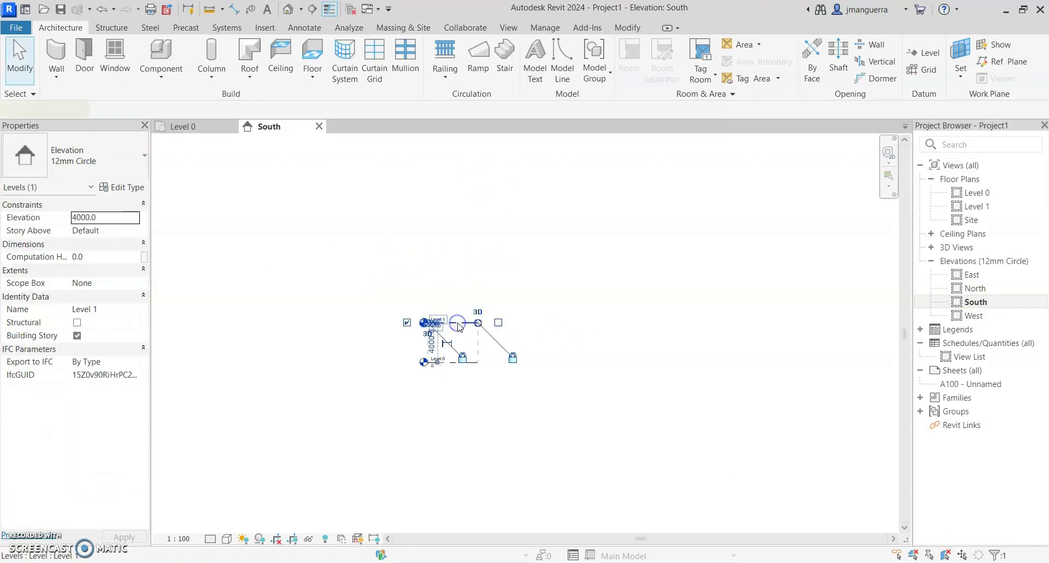
{"action": "key", "text": "c"}
{"action": "key", "text": "o"}
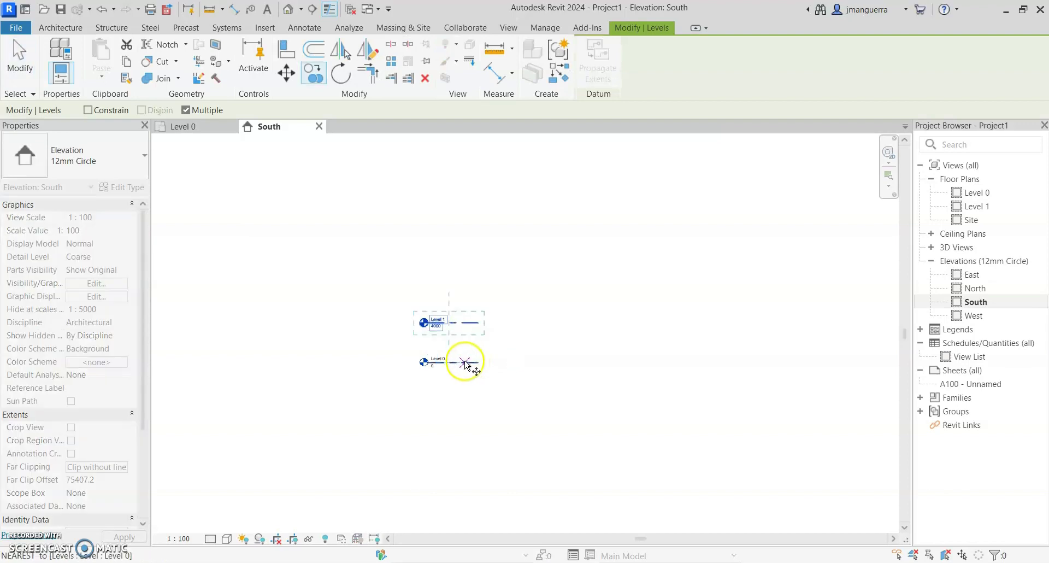
{"action": "left_click", "coordinate": [465, 363]}
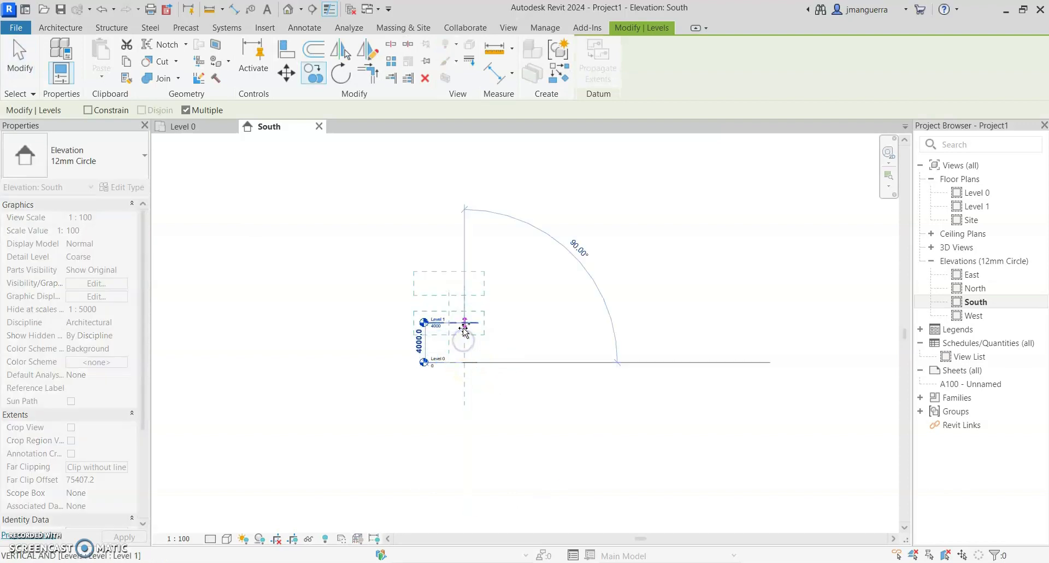
{"action": "left_click", "coordinate": [463, 326]}
{"action": "left_click", "coordinate": [466, 284]}
{"action": "left_click", "coordinate": [466, 236]}
Continue copying the level upward at 4000 mm spacing to add the levels from 20000 to 40000
{"action": "middle_click_drag", "start_coordinate": [466, 236], "coordinate": [463, 294]}
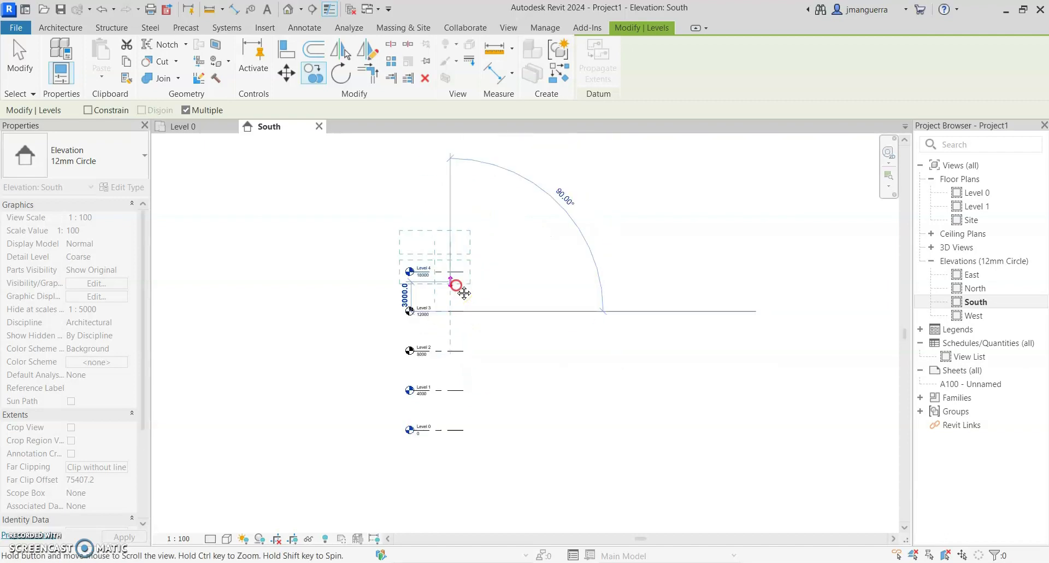
{"action": "left_click", "coordinate": [460, 293]}
{"action": "left_click", "coordinate": [459, 254]}
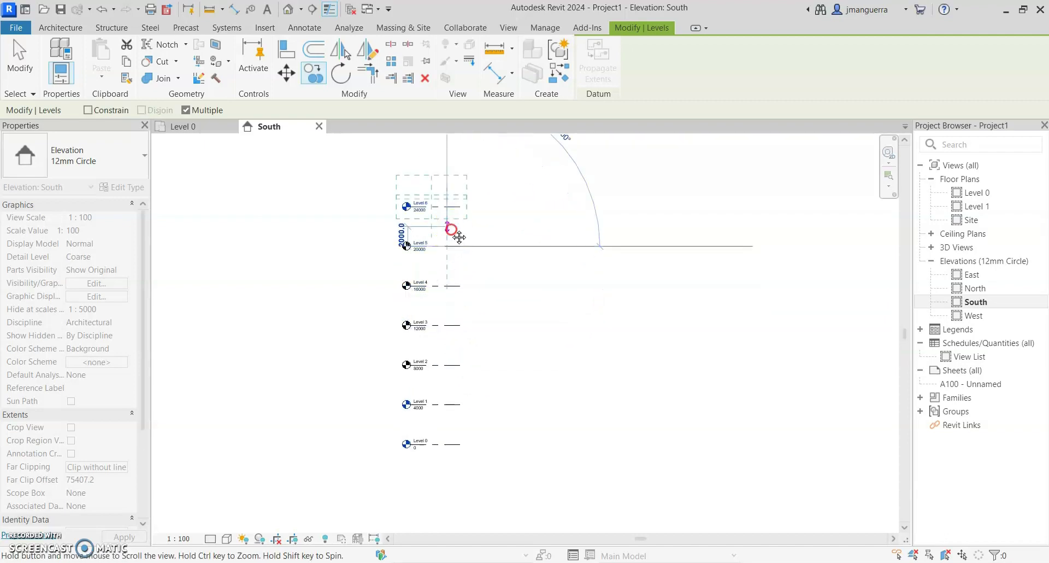
{"action": "middle_click_drag", "start_coordinate": [459, 236], "coordinate": [435, 345]}
{"action": "left_click", "coordinate": [431, 295]}
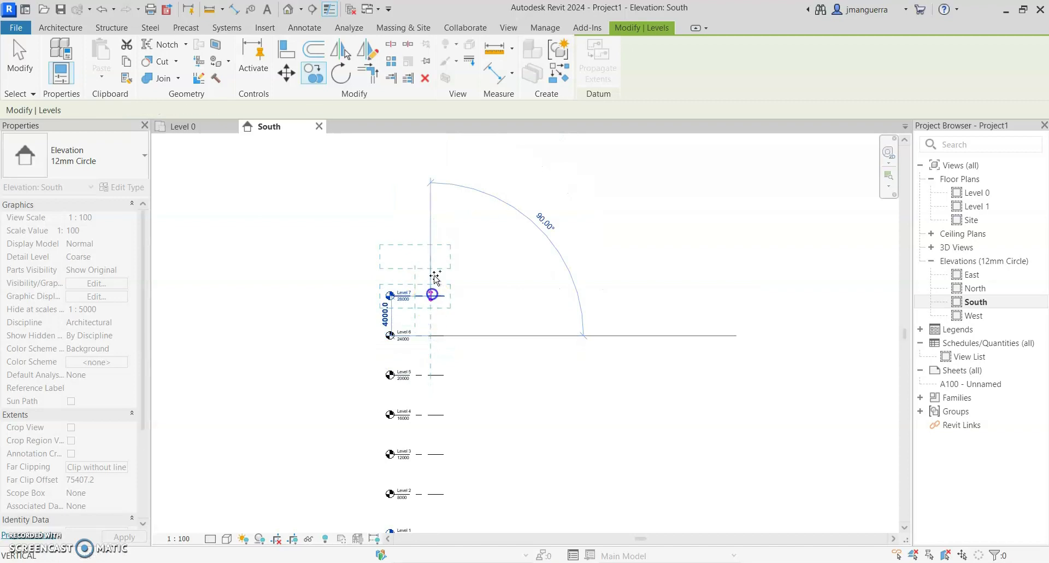
{"action": "left_click", "coordinate": [436, 255]}
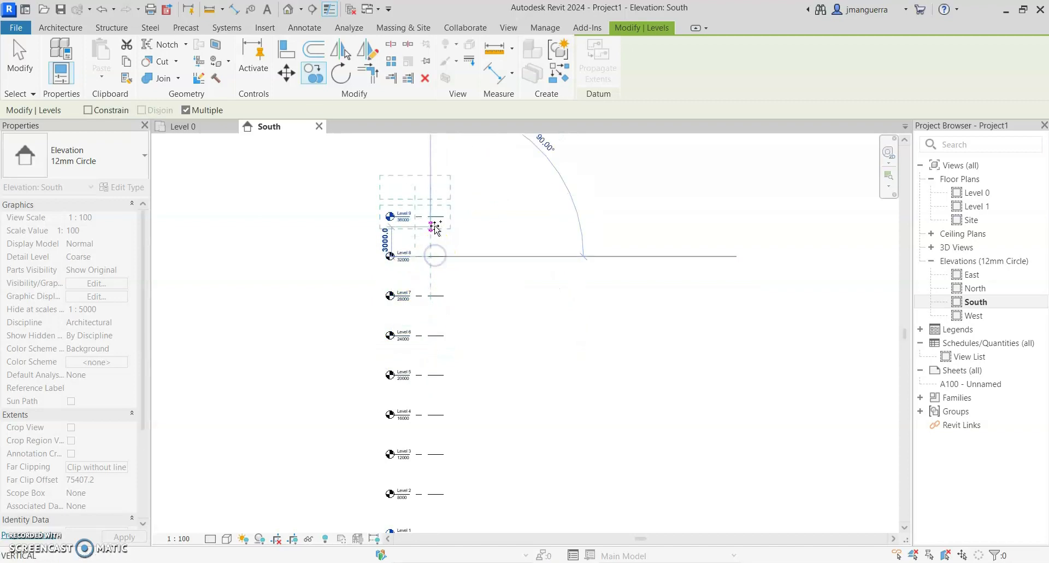
{"action": "left_click", "coordinate": [433, 217]}
Add the remaining level copies at 4000 mm spacing from 44000 up to 100000, and finish copying
{"action": "scroll", "coordinate": [432, 217], "scroll_direction": "up", "scroll_amount": 3}
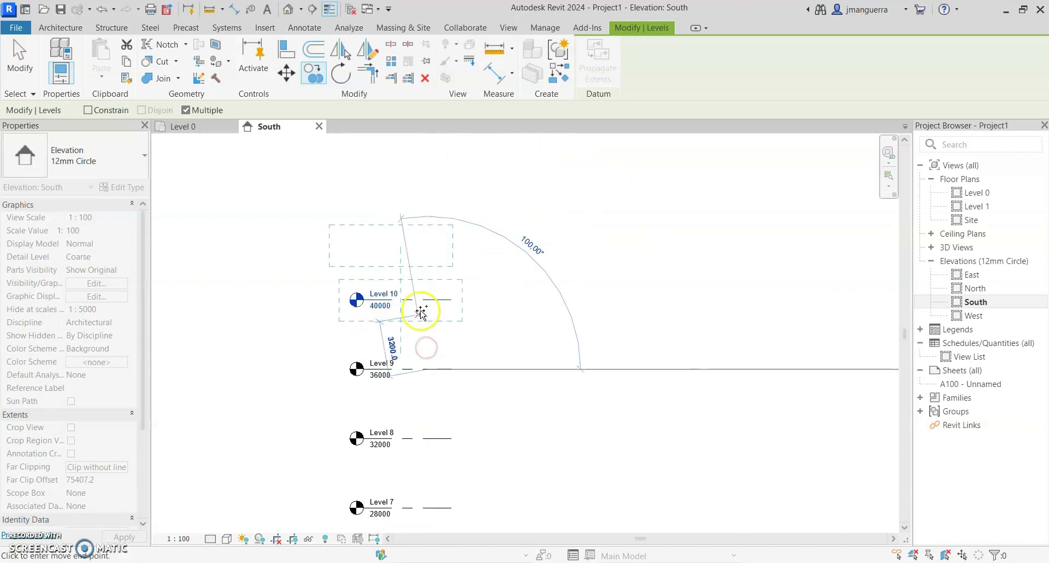
{"action": "left_click", "coordinate": [431, 247]}
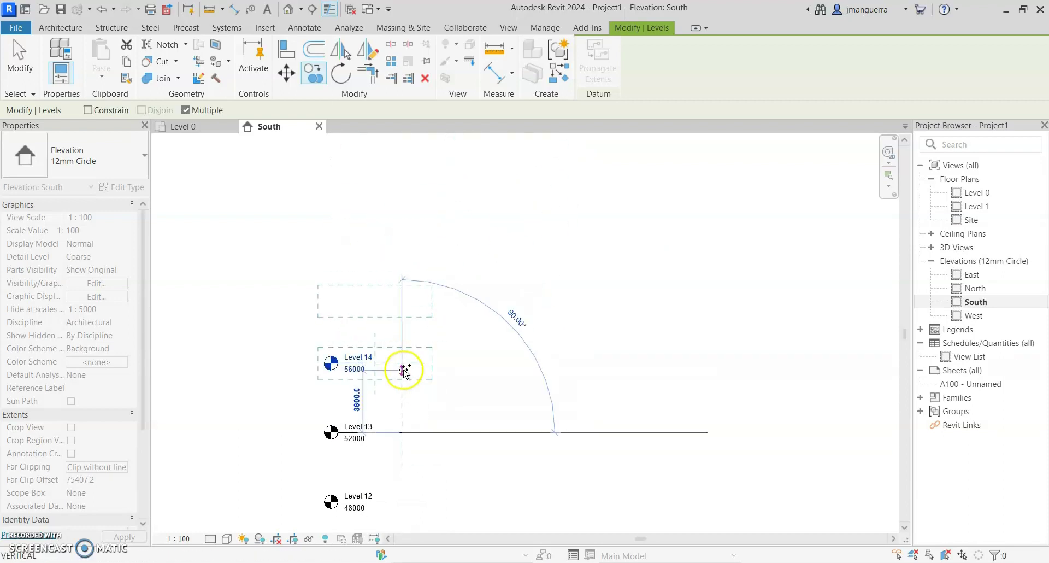
{"action": "left_click", "coordinate": [407, 363]}
{"action": "left_click", "coordinate": [407, 294]}
{"action": "left_click", "coordinate": [407, 224]}
{"action": "middle_click_drag", "start_coordinate": [407, 224], "coordinate": [381, 434]}
{"action": "left_click", "coordinate": [381, 364]}
{"action": "left_click", "coordinate": [382, 295]}
{"action": "left_click", "coordinate": [381, 225]}
{"action": "middle_click_drag", "start_coordinate": [381, 225], "coordinate": [374, 482]}
{"action": "left_click", "coordinate": [375, 343]}
{"action": "left_click", "coordinate": [375, 274]}
{"action": "left_click", "coordinate": [373, 205]}
{"action": "middle_click_drag", "start_coordinate": [374, 205], "coordinate": [374, 417]}
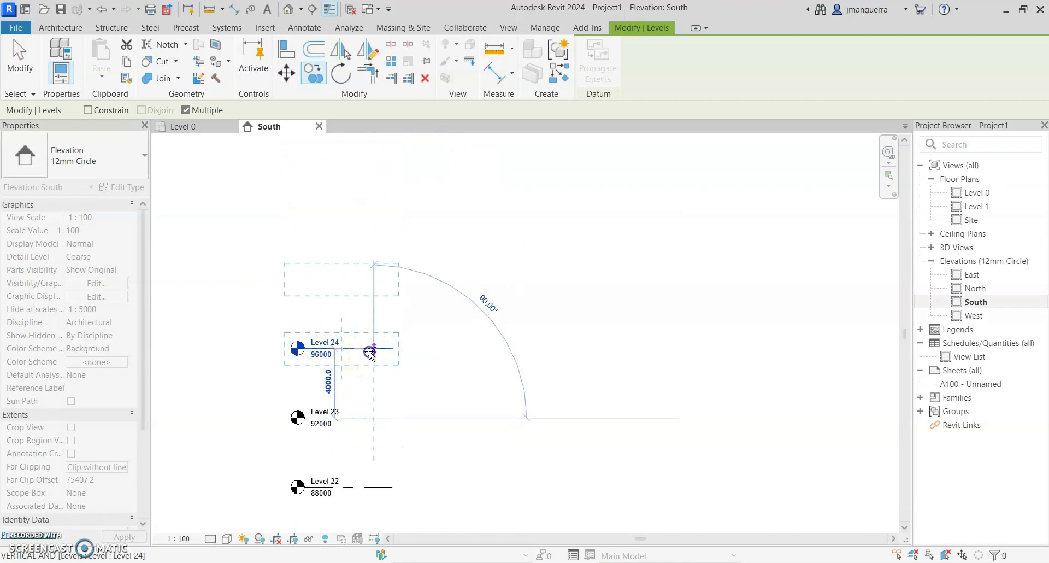
{"action": "left_click", "coordinate": [374, 348]}
{"action": "key", "text": "Escape"}
{"action": "scroll", "coordinate": [385, 254], "scroll_direction": "down", "scroll_amount": 9}
{"action": "key", "text": "Escape"}
Examine the stack of levels from Level 0 to the top, checking their names and elevations
{"action": "middle_click_drag", "start_coordinate": [433, 342], "coordinate": [410, 199]}
{"action": "scroll", "coordinate": [388, 399], "scroll_direction": "down", "scroll_amount": 2}
{"action": "middle_click_drag", "start_coordinate": [423, 402], "coordinate": [425, 320]}
{"action": "scroll", "coordinate": [455, 391], "scroll_direction": "up", "scroll_amount": 4}
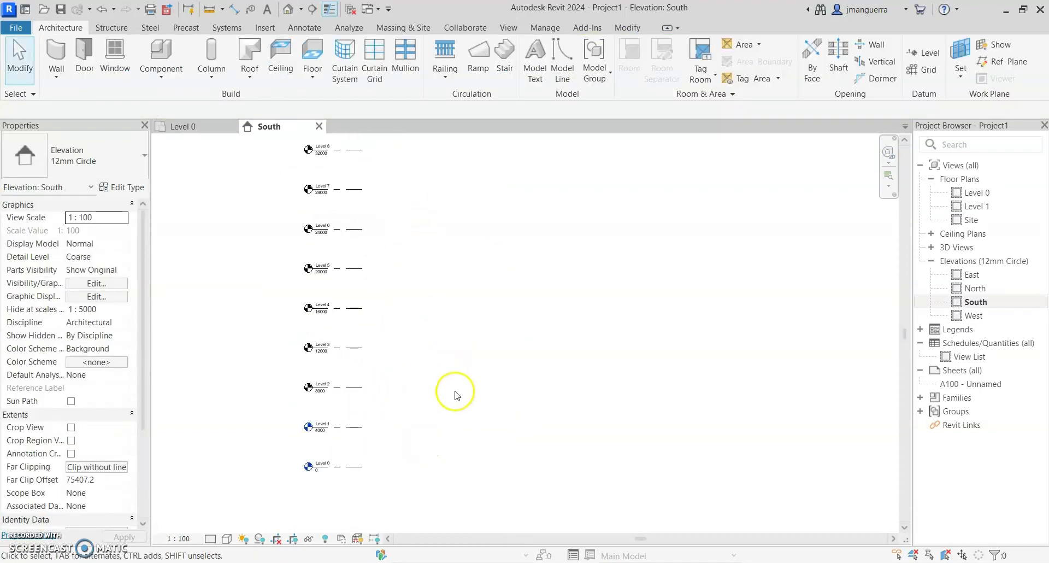
{"action": "middle_click_drag", "start_coordinate": [473, 398], "coordinate": [451, 404]}
{"action": "scroll", "coordinate": [485, 399], "scroll_direction": "down", "scroll_amount": 2}
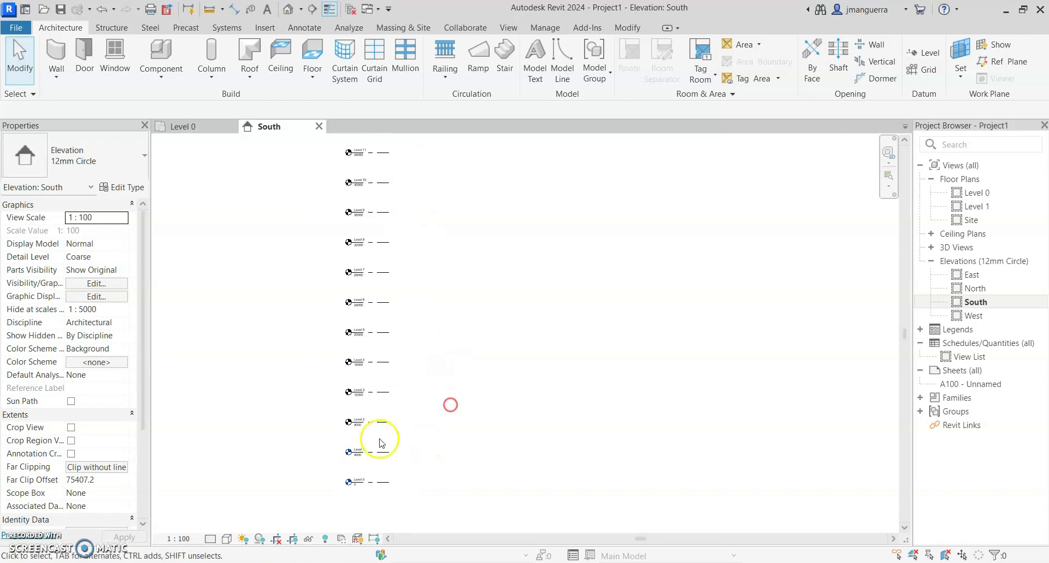
{"action": "scroll", "coordinate": [374, 445], "scroll_direction": "up", "scroll_amount": 3}
{"action": "scroll", "coordinate": [384, 490], "scroll_direction": "up", "scroll_amount": 2}
{"action": "middle_click_drag", "start_coordinate": [363, 506], "coordinate": [360, 463]}
{"action": "left_click", "coordinate": [361, 462]}
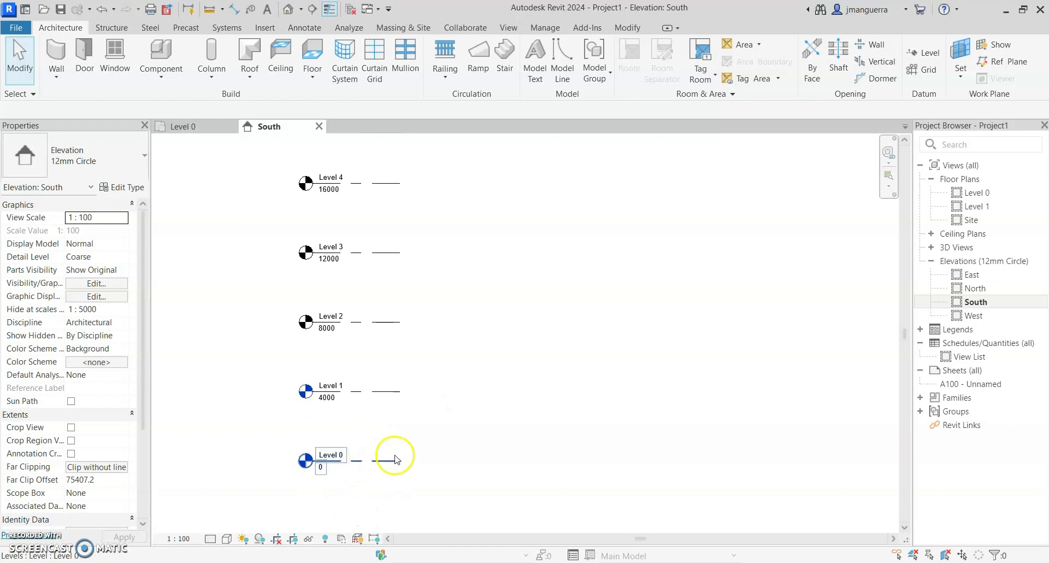
{"action": "left_click", "coordinate": [298, 439]}
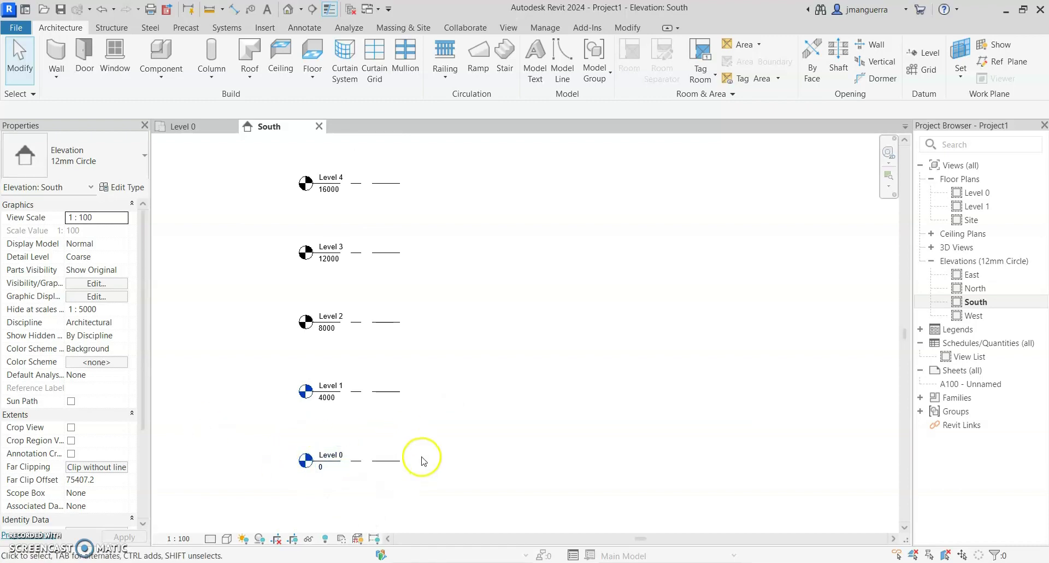
{"action": "scroll", "coordinate": [439, 305], "scroll_direction": "down", "scroll_amount": 3}
{"action": "scroll", "coordinate": [379, 265], "scroll_direction": "up", "scroll_amount": 2}
{"action": "scroll", "coordinate": [377, 262], "scroll_direction": "up", "scroll_amount": 1}
{"action": "middle_click_drag", "start_coordinate": [376, 293], "coordinate": [363, 474]}
{"action": "middle_click_drag", "start_coordinate": [362, 338], "coordinate": [367, 459]}
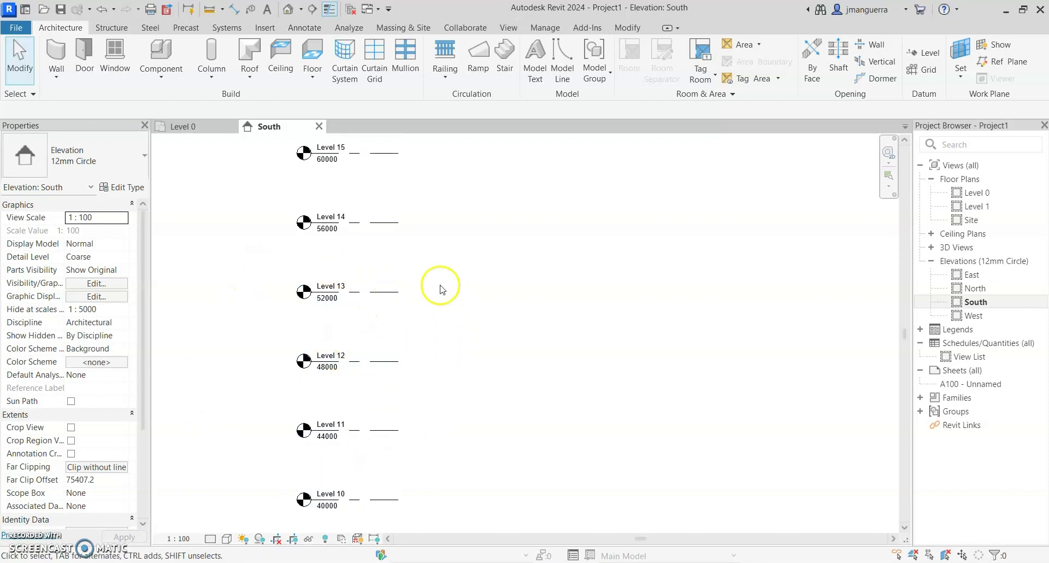
{"action": "scroll", "coordinate": [297, 347], "scroll_direction": "down", "scroll_amount": 2}
{"action": "middle_click_drag", "start_coordinate": [414, 295], "coordinate": [461, 471]}
{"action": "middle_click_drag", "start_coordinate": [430, 167], "coordinate": [439, 266]}
{"action": "middle_click_drag", "start_coordinate": [411, 189], "coordinate": [403, 392]}
{"action": "scroll", "coordinate": [390, 338], "scroll_direction": "up", "scroll_amount": 4}
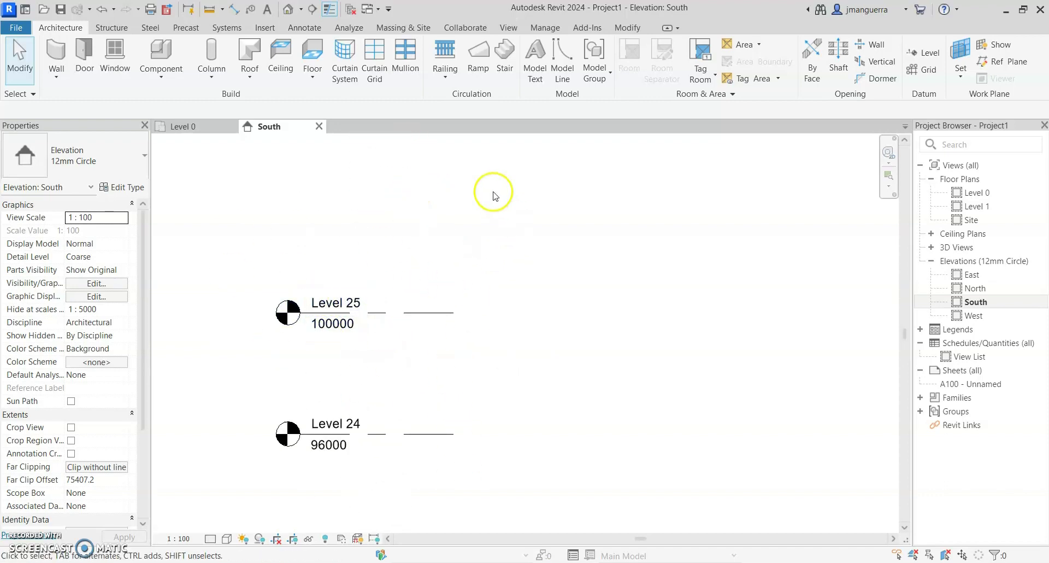
Create an in-place mass named Mass 1 in the Level 0 floor plan
{"action": "left_click", "coordinate": [185, 126]}
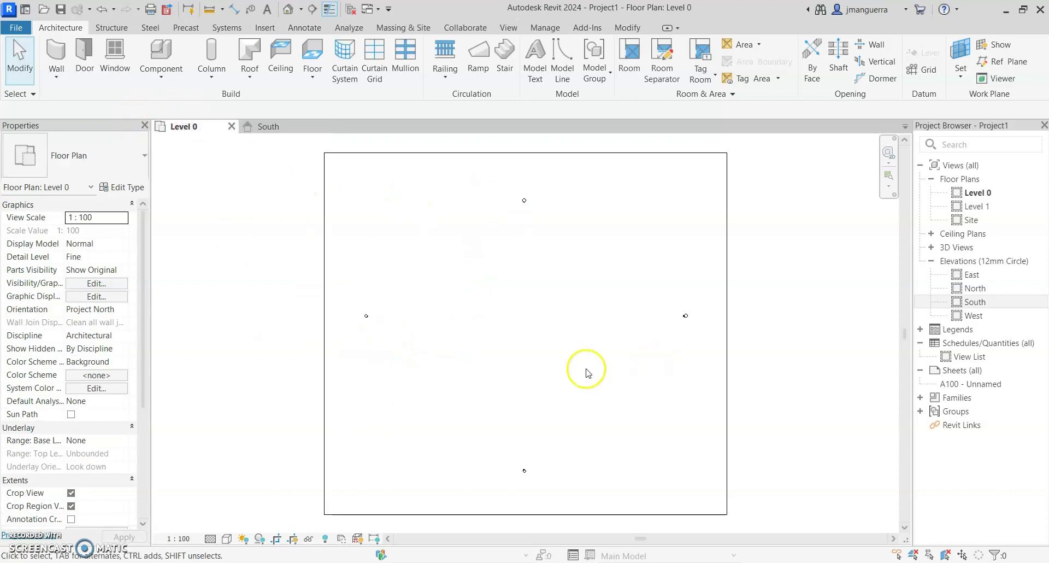
{"action": "middle_click_drag", "start_coordinate": [589, 318], "coordinate": [518, 313]}
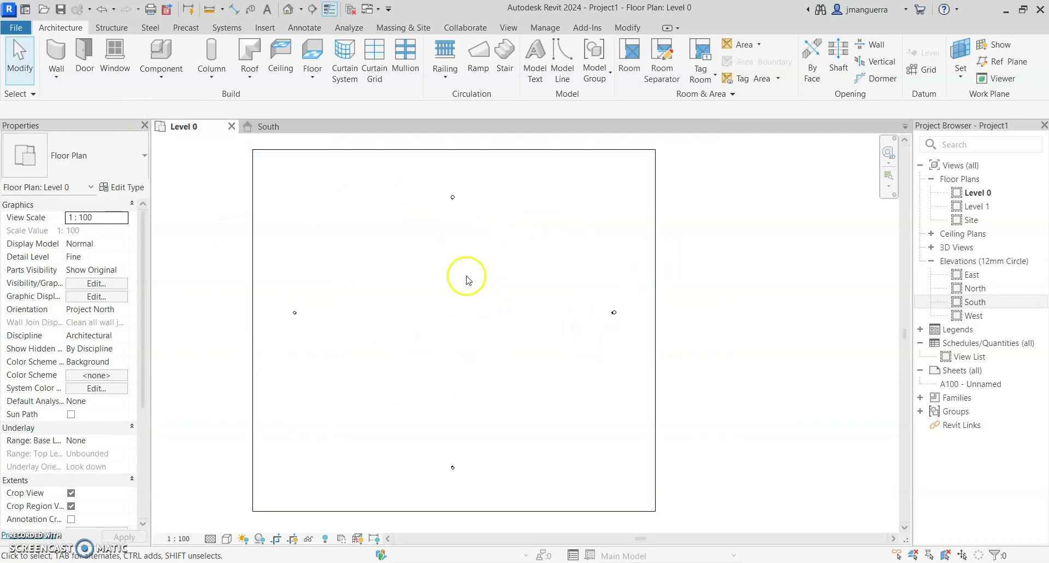
{"action": "left_click", "coordinate": [396, 28]}
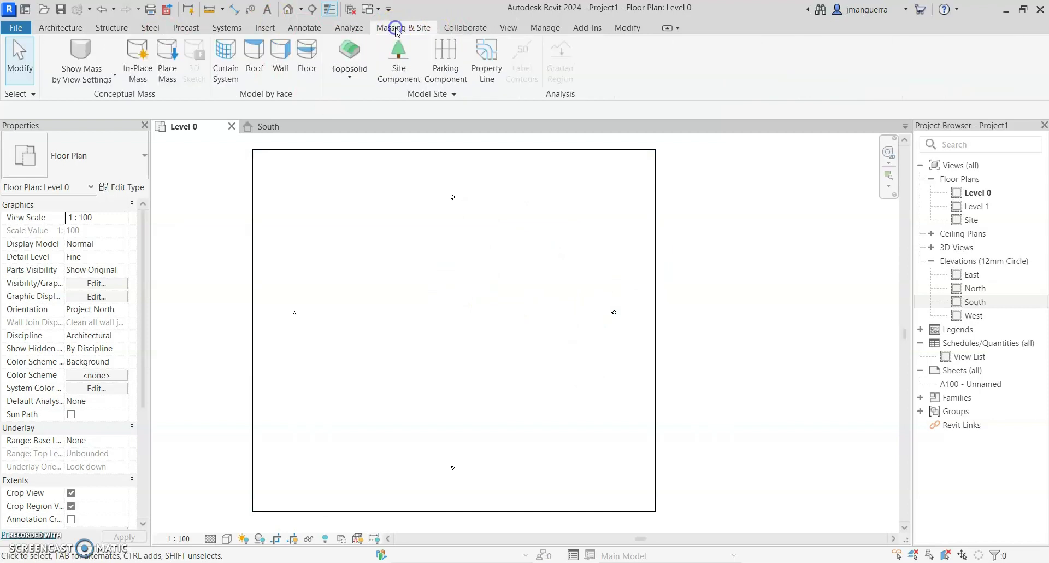
{"action": "left_click", "coordinate": [143, 66]}
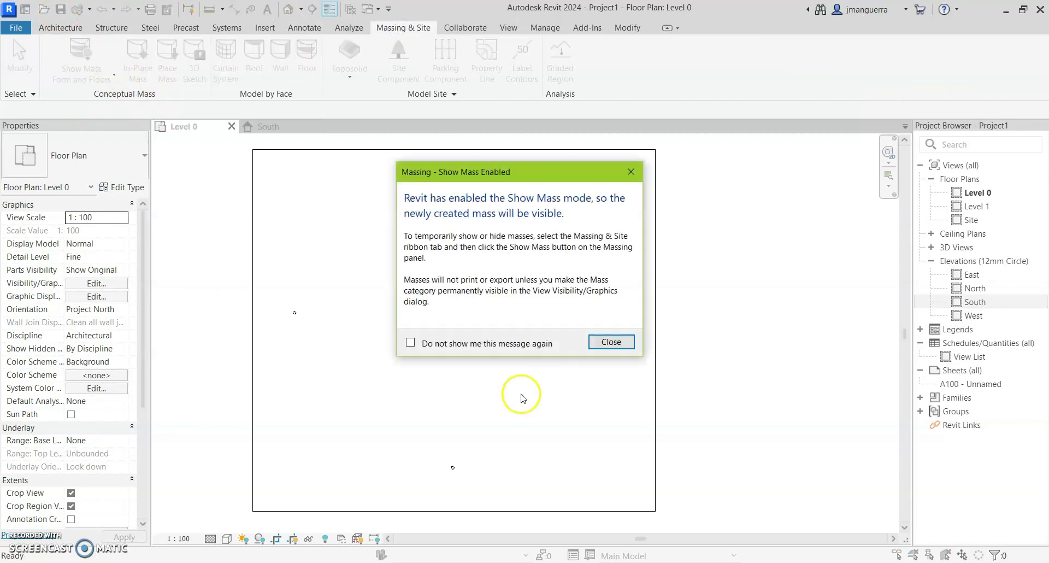
{"action": "left_click", "coordinate": [606, 342]}
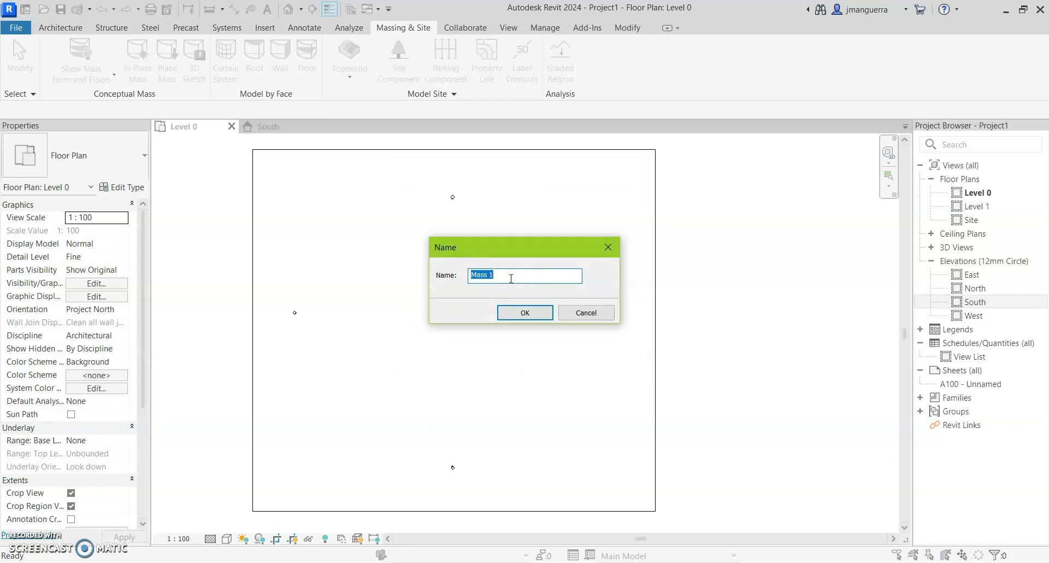
{"action": "left_click", "coordinate": [524, 313]}
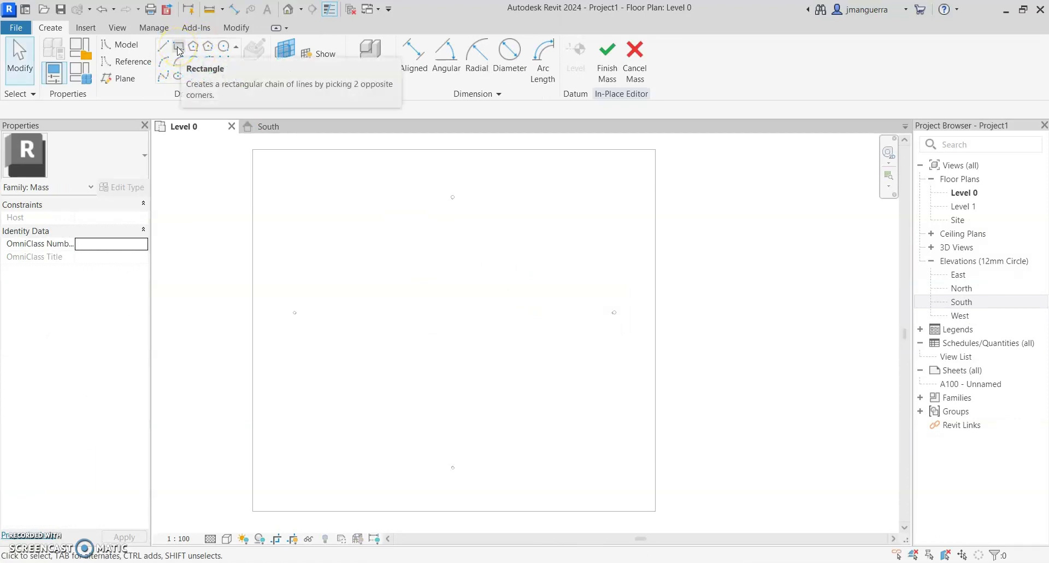
Draw a rectangle about 66000 by 62000 mm between the elevation markers on Level 0
{"action": "left_click", "coordinate": [180, 48]}
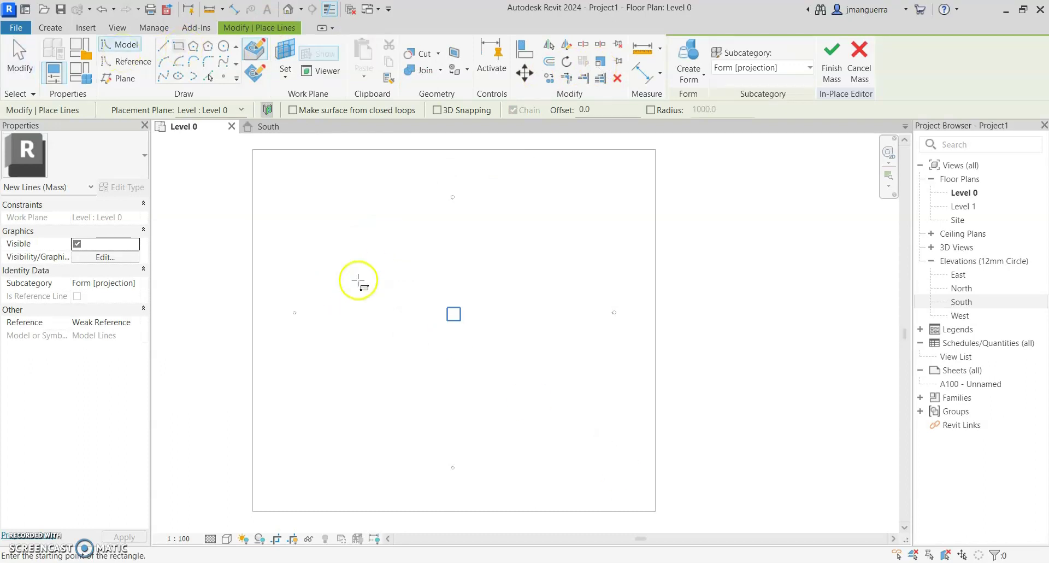
{"action": "left_click", "coordinate": [382, 253]}
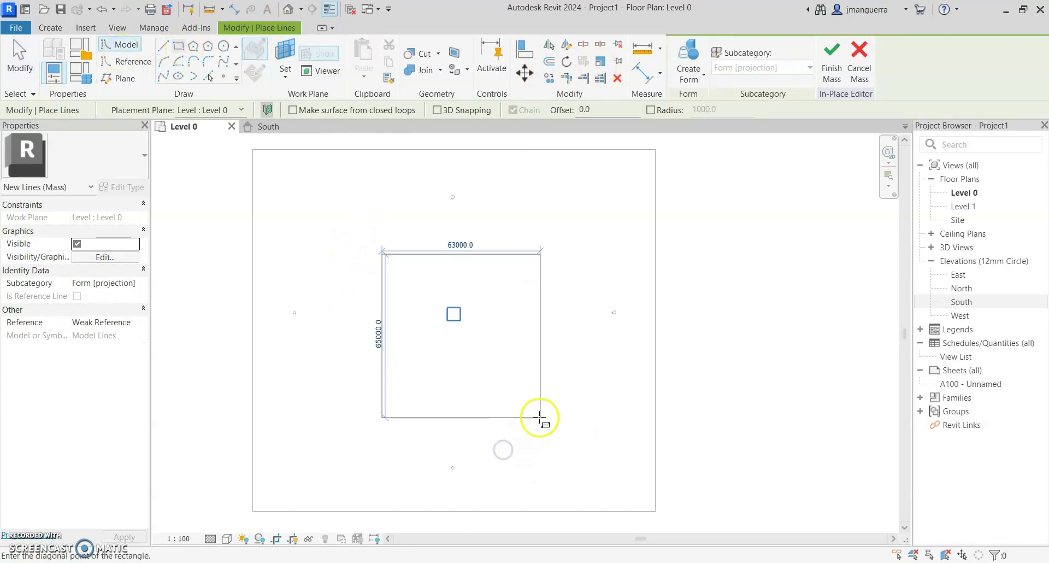
{"action": "left_click", "coordinate": [548, 409]}
{"action": "key", "text": "Escape"}
{"action": "scroll", "coordinate": [469, 311], "scroll_direction": "up", "scroll_amount": 2}
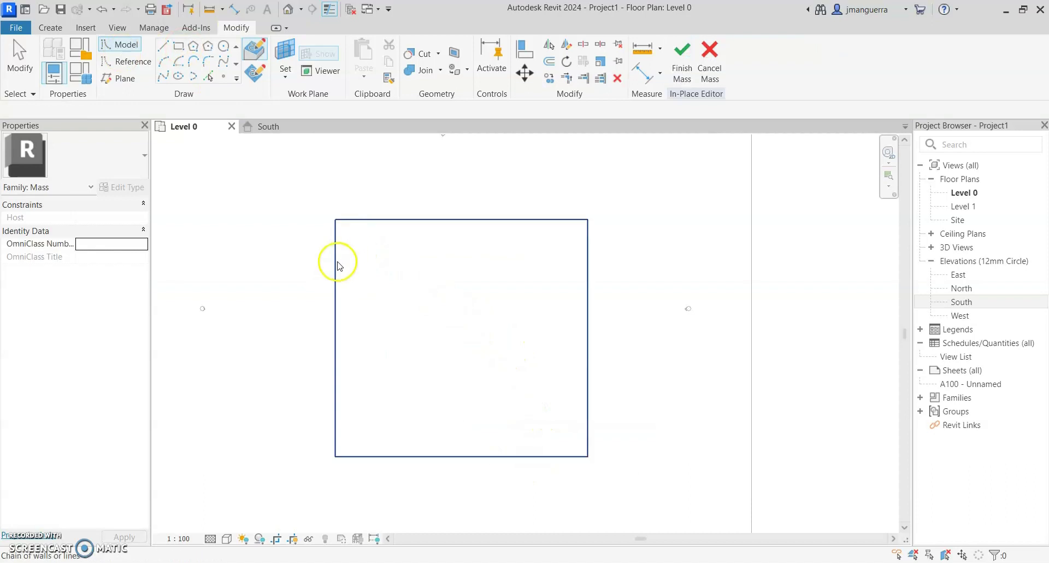
{"action": "scroll", "coordinate": [460, 258], "scroll_direction": "down", "scroll_amount": 2}
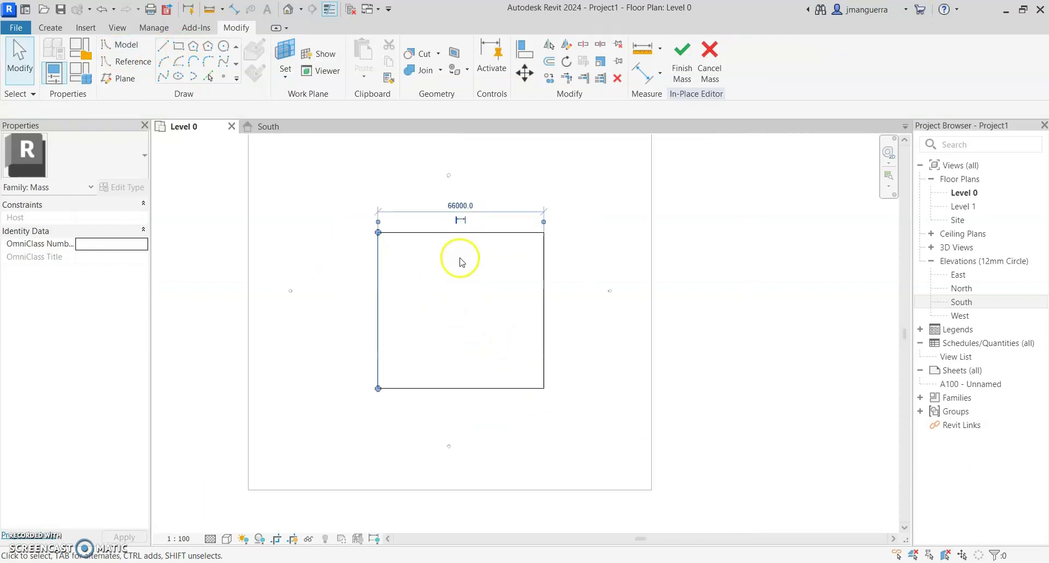
Set the rectangle's horizontal width to 50000 mm
{"action": "left_click", "coordinate": [458, 232]}
{"action": "left_click", "coordinate": [457, 199]}
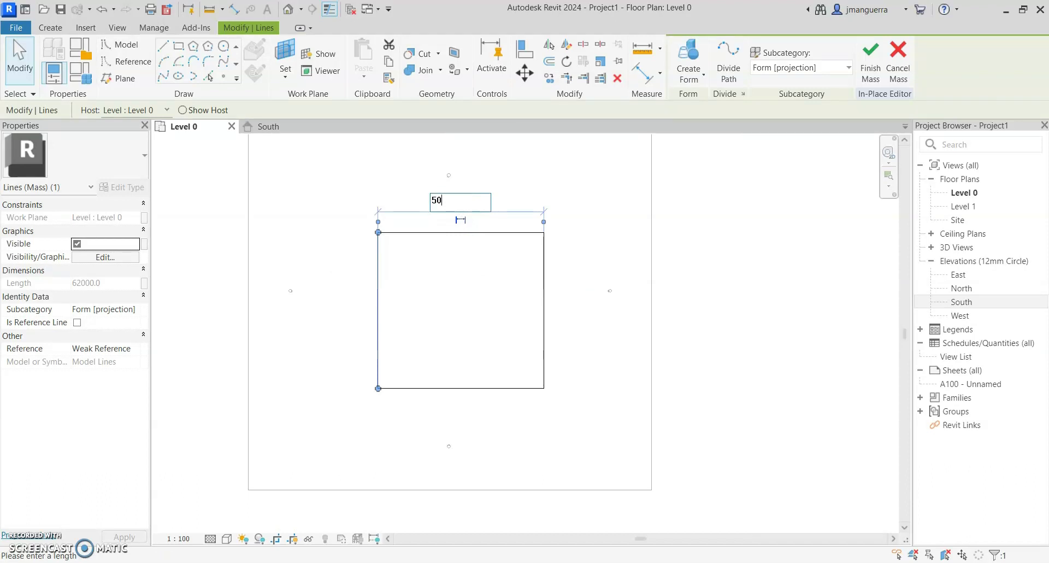
{"action": "key", "text": "Return"}
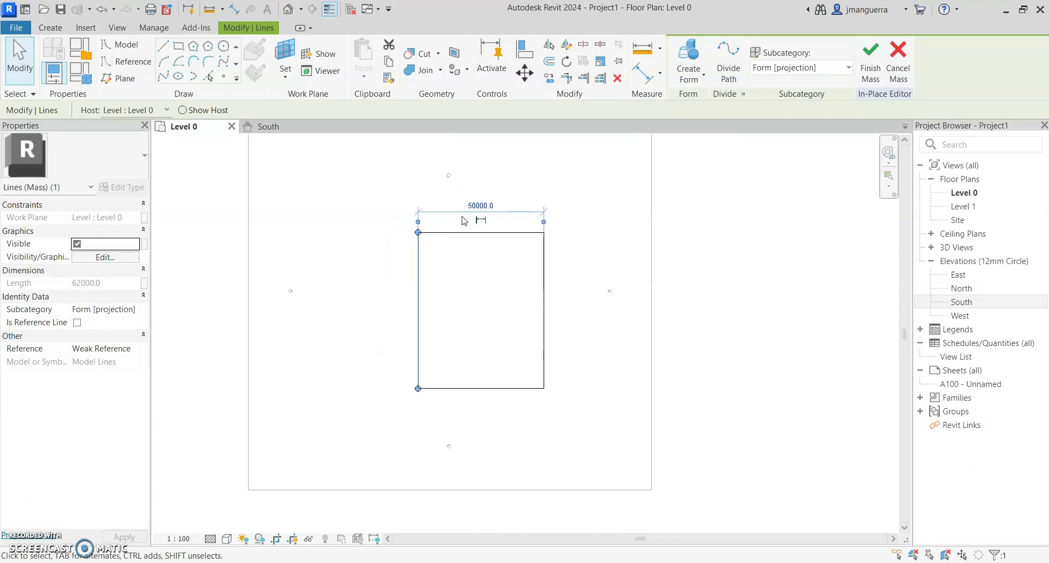
{"action": "left_click", "coordinate": [462, 217]}
Set the rectangle's vertical side length to 50000 mm
{"action": "left_click", "coordinate": [496, 390]}
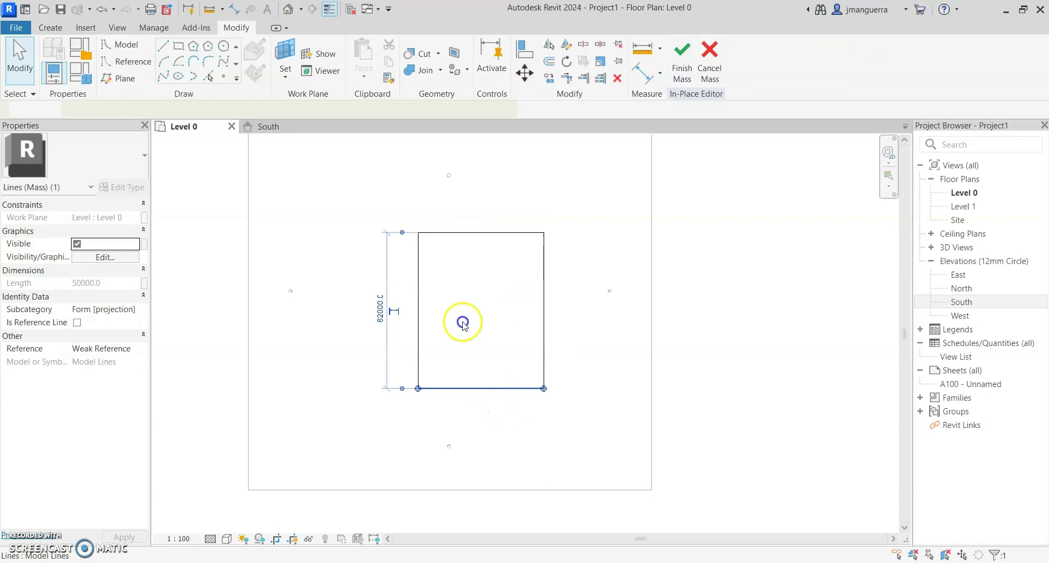
{"action": "left_click", "coordinate": [379, 309]}
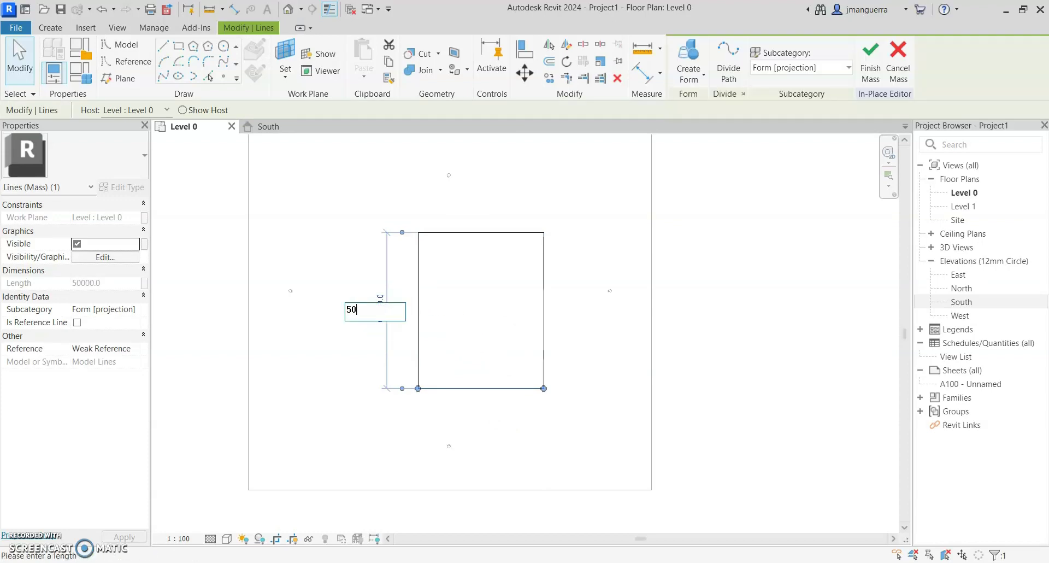
{"action": "type", "text": "50000"}
{"action": "key", "text": "Return"}
{"action": "left_click", "coordinate": [378, 317]}
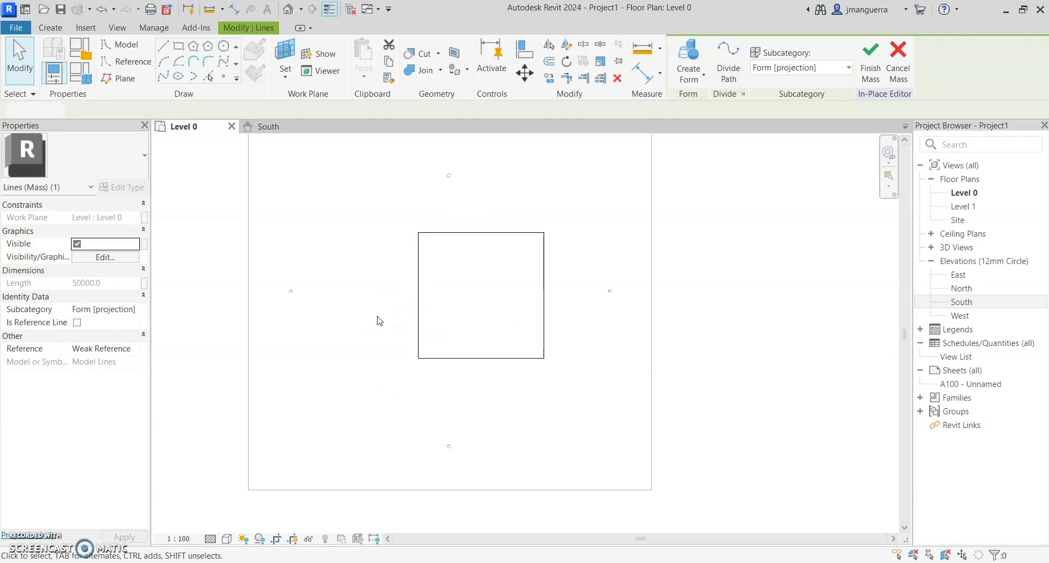
Move the whole square horizontally westward to centre it between the four elevation markers, and select its four lines
{"action": "key", "text": "Tab"}
{"action": "left_click", "coordinate": [421, 288]}
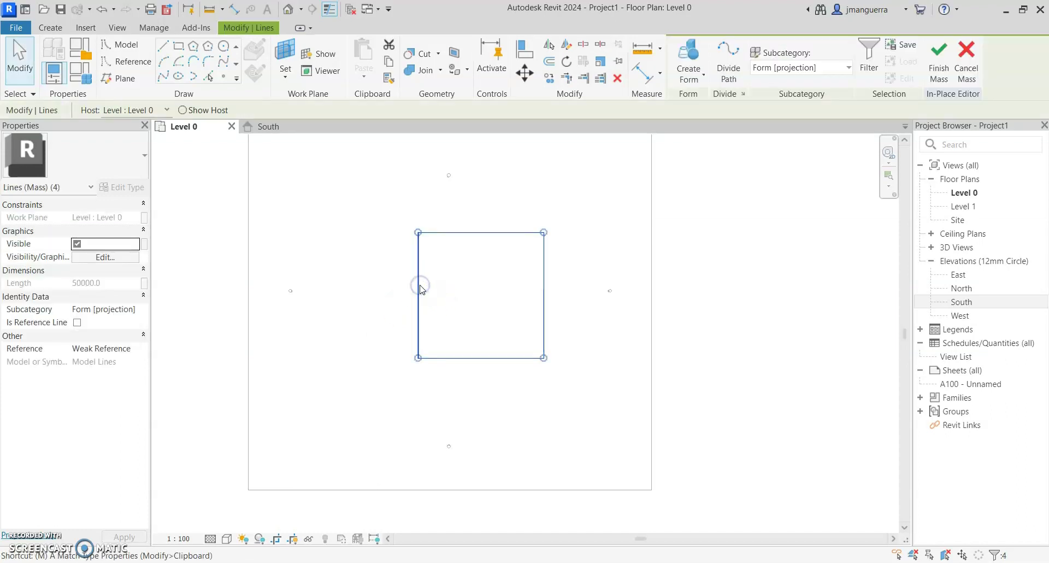
{"action": "key", "text": "m"}
{"action": "key", "text": "v"}
{"action": "left_click", "coordinate": [481, 295]}
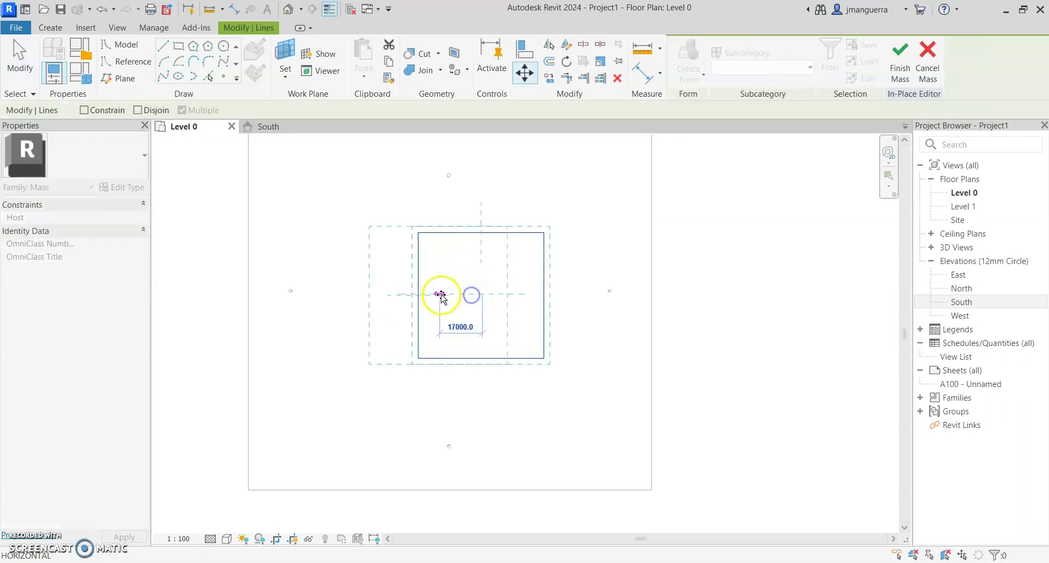
{"action": "left_click", "coordinate": [445, 294]}
{"action": "left_click", "coordinate": [444, 240]}
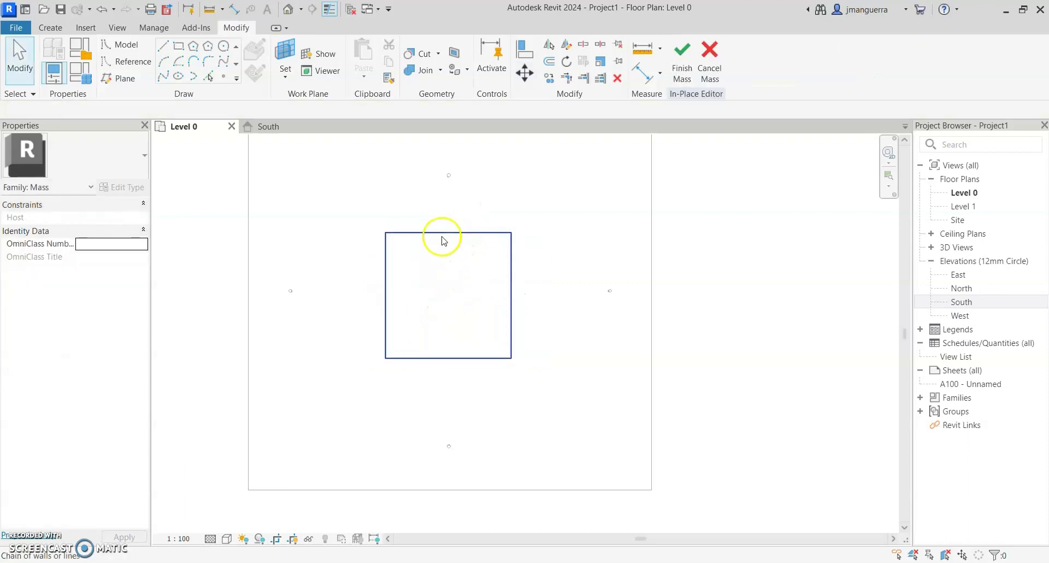
{"action": "left_click", "coordinate": [442, 234]}
{"action": "left_click_drag", "start_coordinate": [349, 202], "coordinate": [546, 408]}
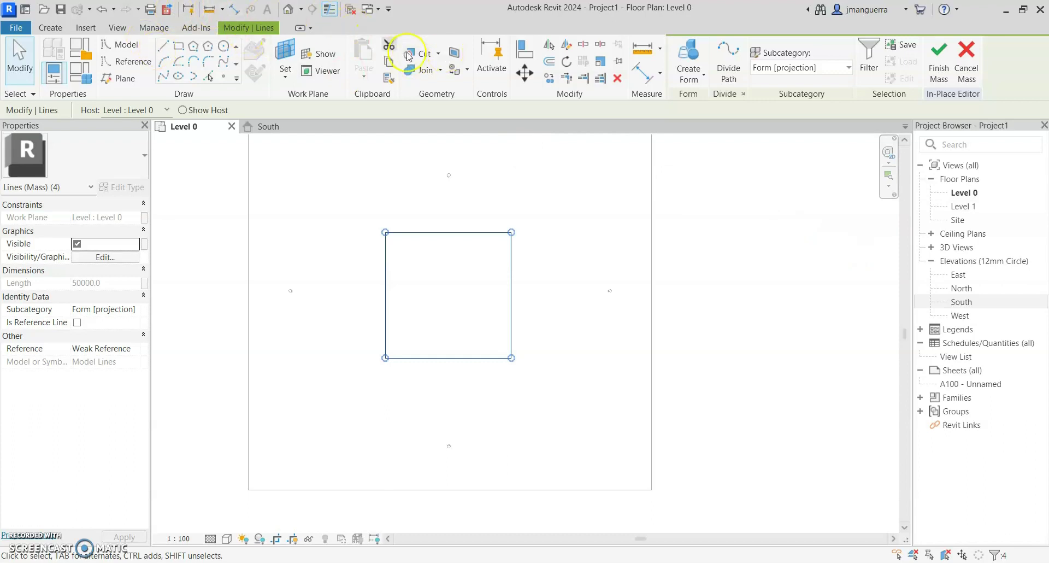
Create floor plan views for Level 13 and Level 25
{"action": "left_click", "coordinate": [116, 28]}
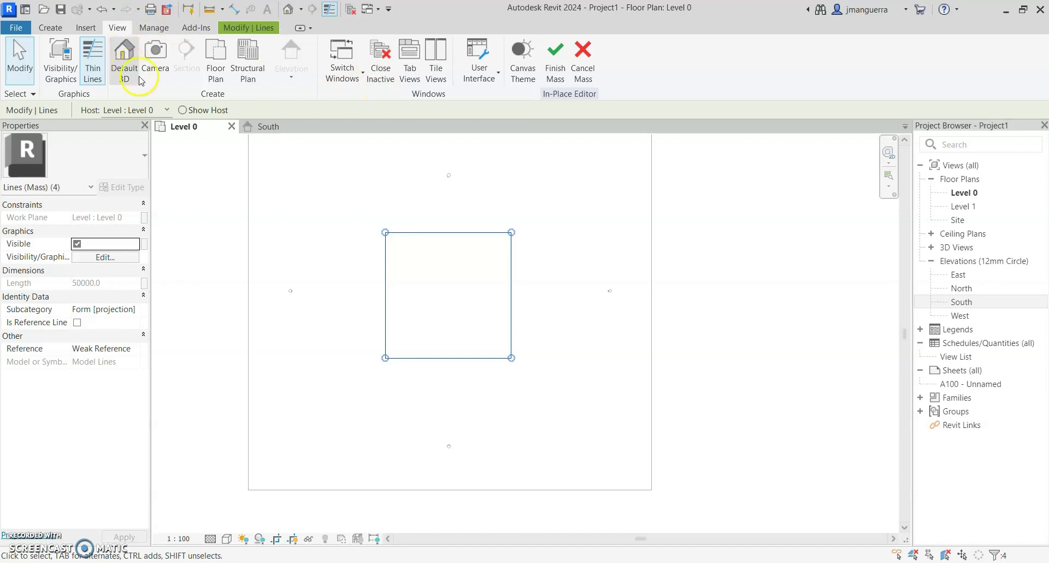
{"action": "left_click", "coordinate": [219, 72]}
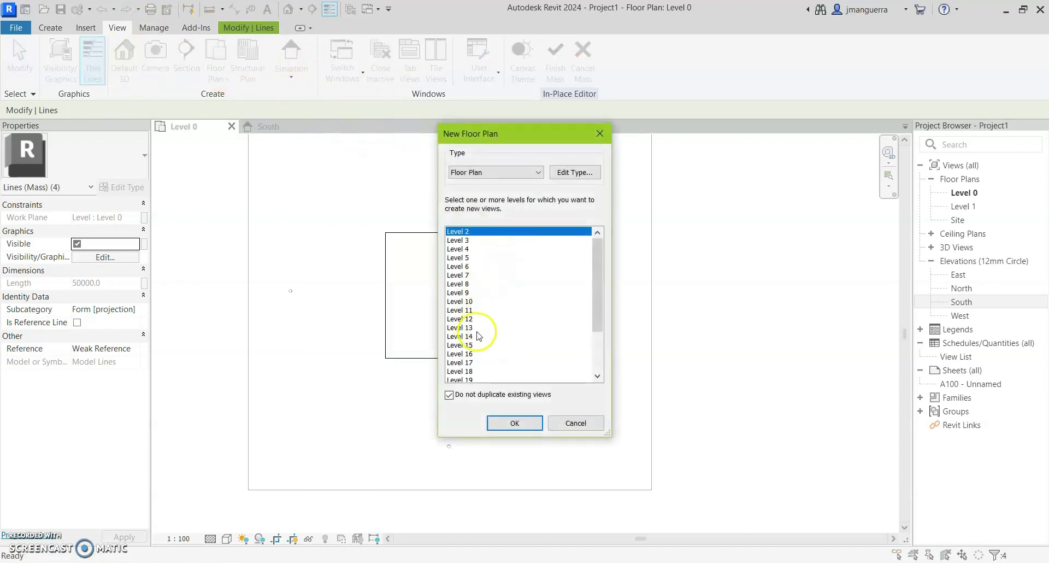
{"action": "left_click", "coordinate": [476, 328]}
{"action": "scroll", "coordinate": [533, 332], "scroll_direction": "down", "scroll_amount": 3}
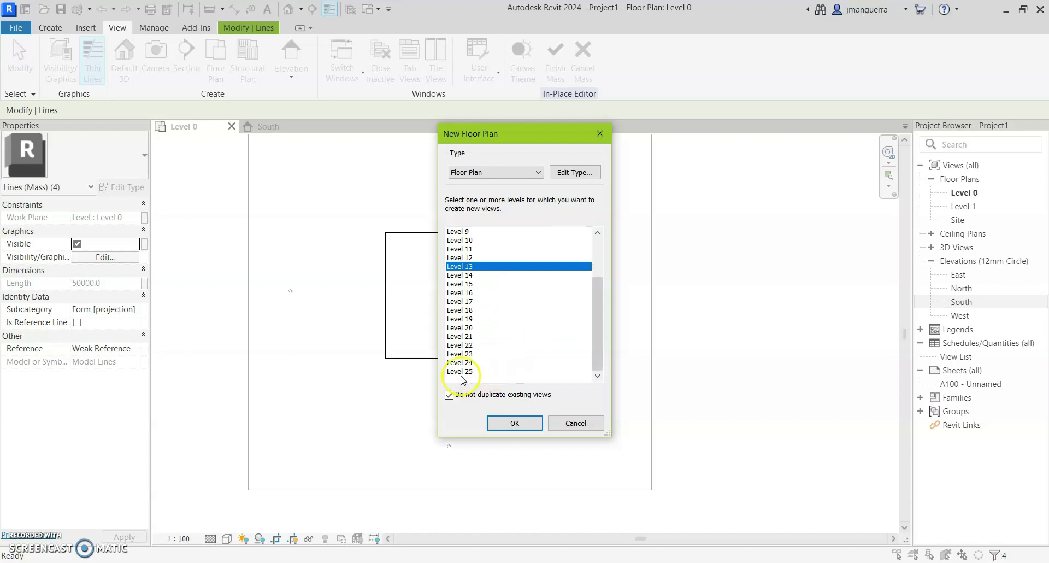
{"action": "left_click", "coordinate": [465, 372], "text": "ctrl"}
{"action": "left_click", "coordinate": [516, 421]}
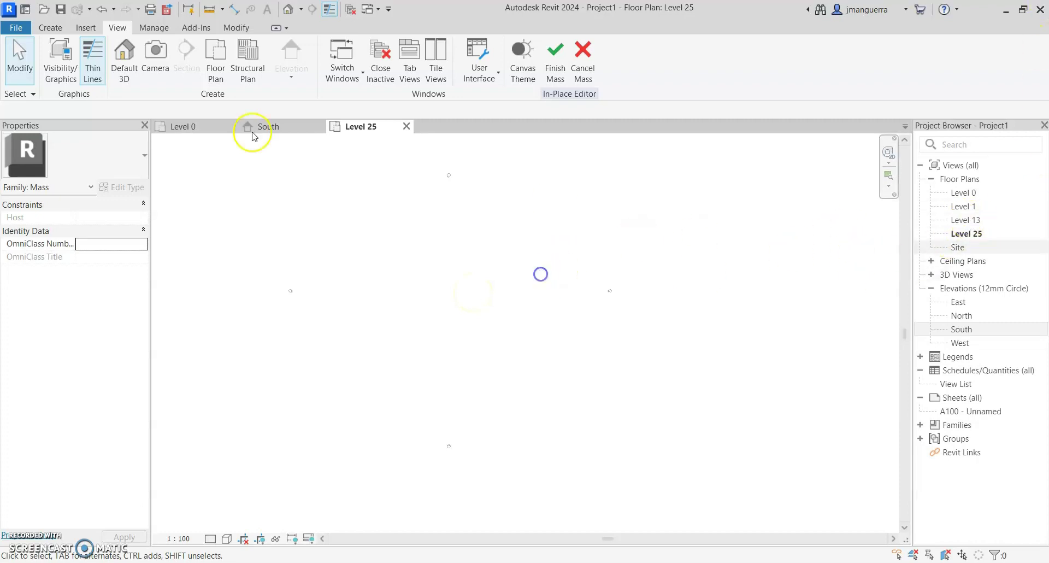
Copy the Level 0 square to the clipboard and paste it into the Level 13 floor plan, aligned to the current view
{"action": "left_click", "coordinate": [176, 126]}
{"action": "left_click", "coordinate": [456, 240]}
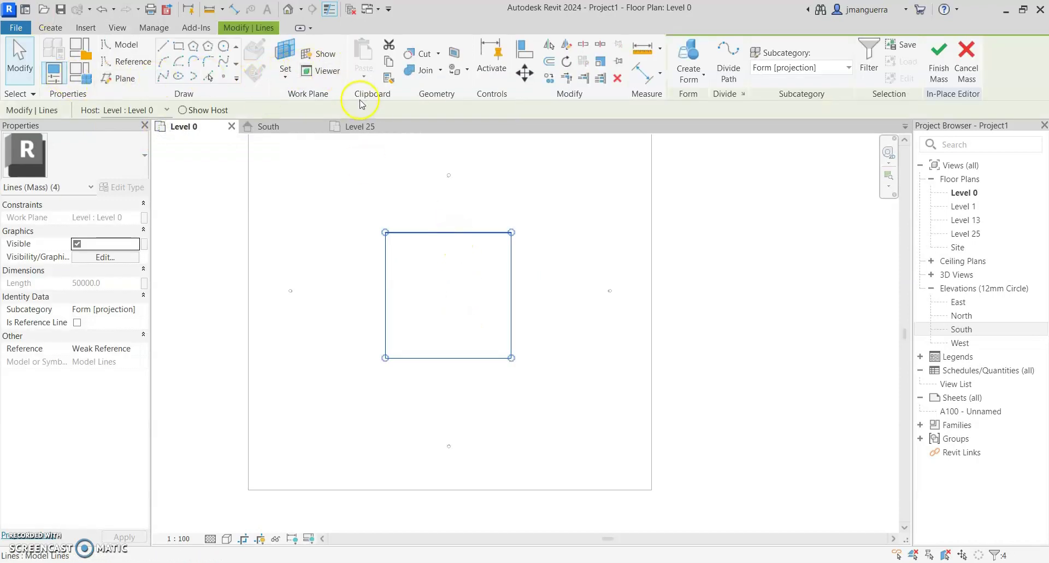
{"action": "left_click", "coordinate": [391, 63]}
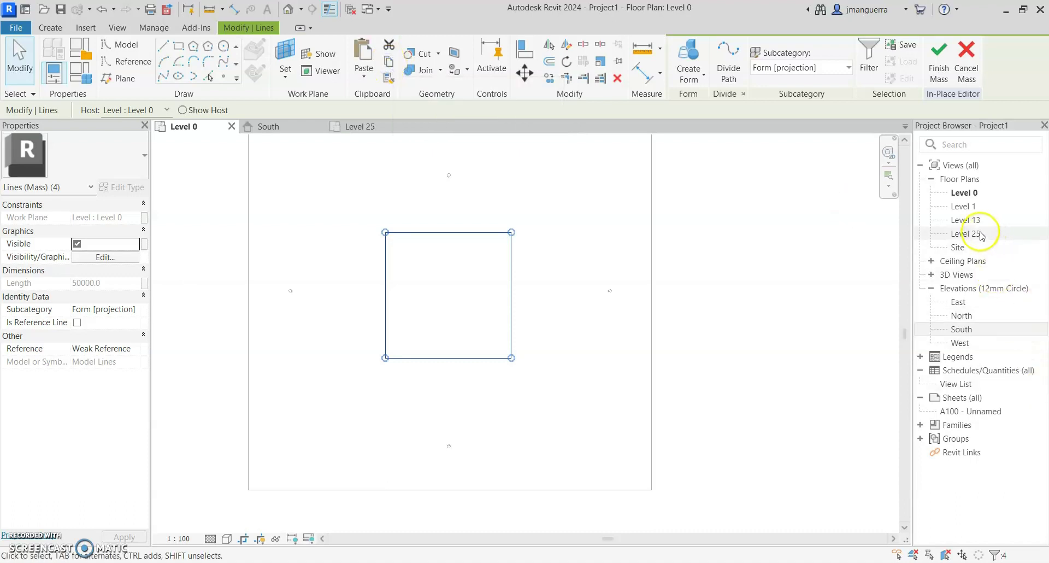
{"action": "double_click", "coordinate": [965, 220]}
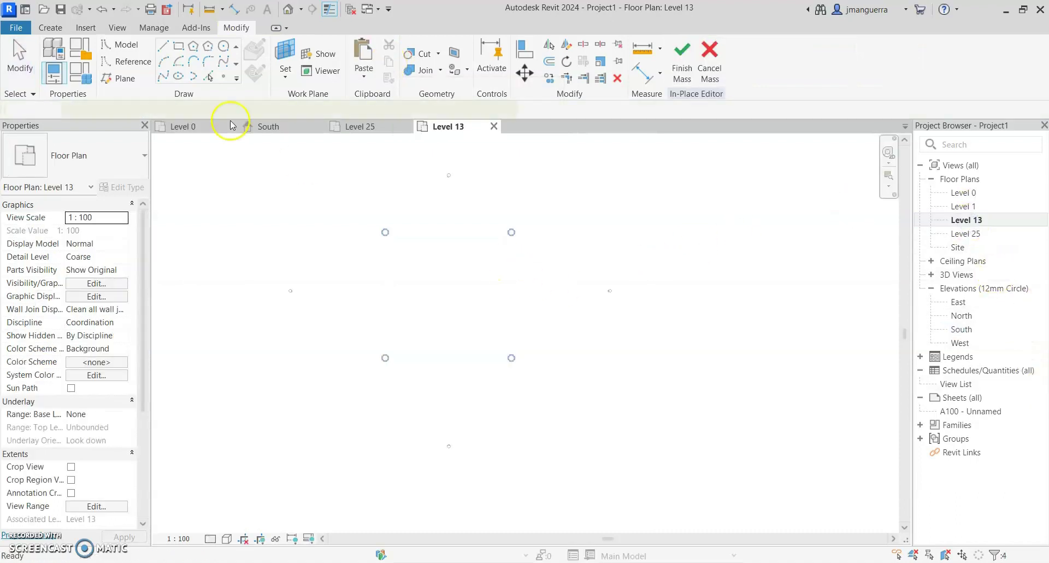
{"action": "left_click", "coordinate": [370, 79]}
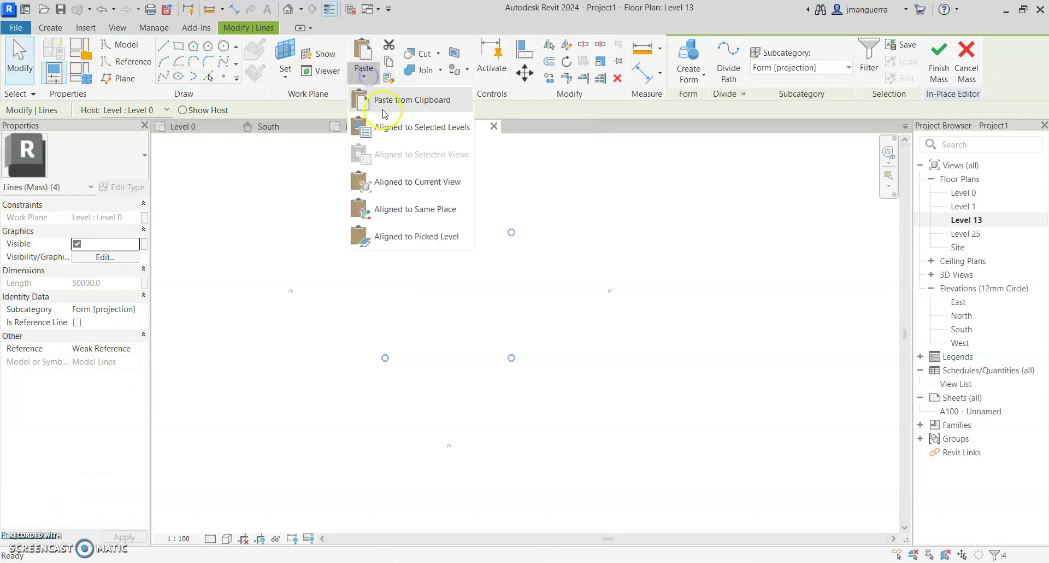
{"action": "left_click", "coordinate": [422, 182]}
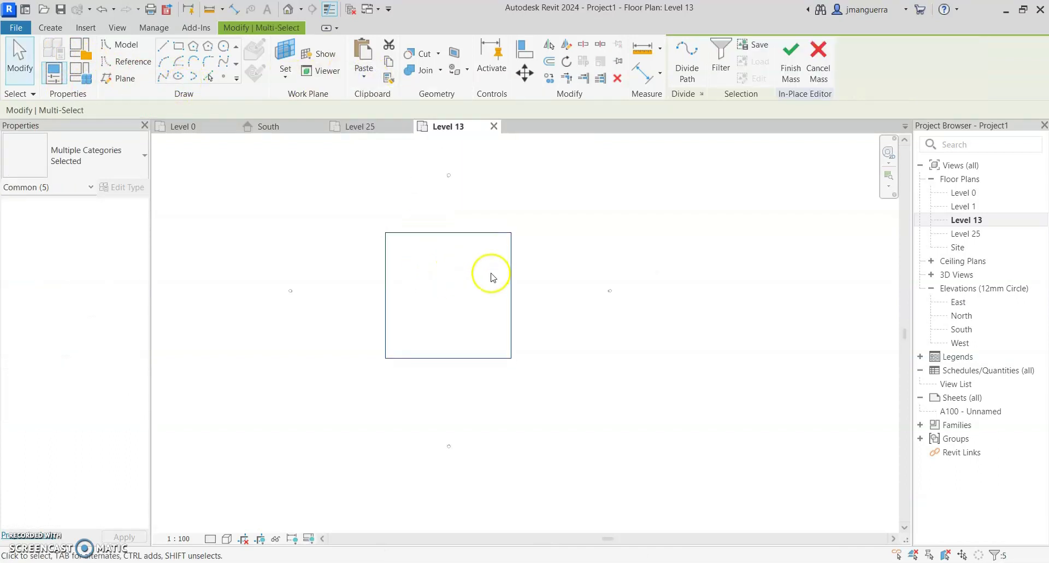
Rotate the pasted square on Level 13 clockwise by 60° about its centre
{"action": "key", "text": "r"}
{"action": "key", "text": "o"}
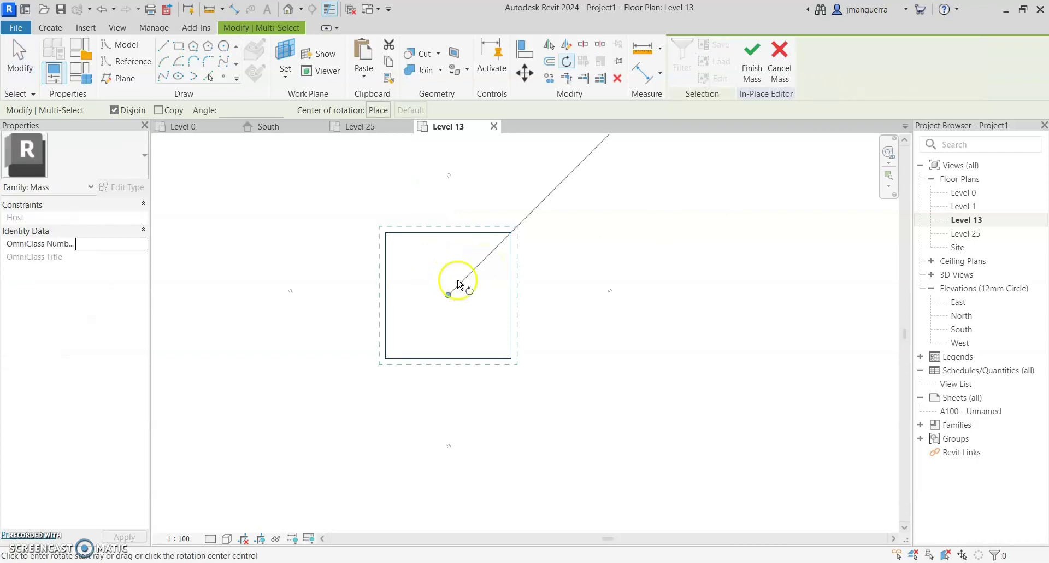
{"action": "left_click", "coordinate": [451, 216]}
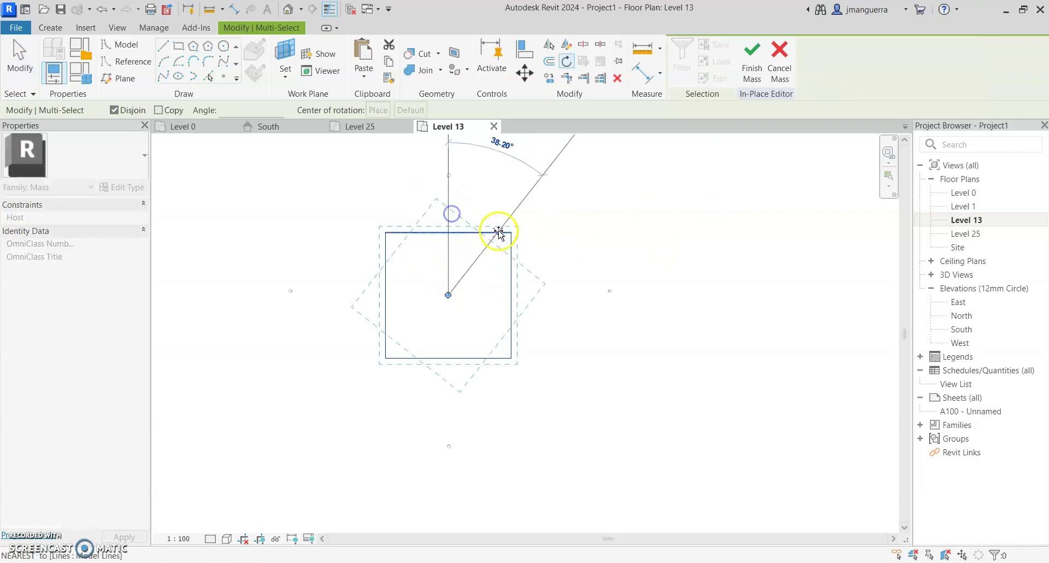
{"action": "type", "text": "30"}
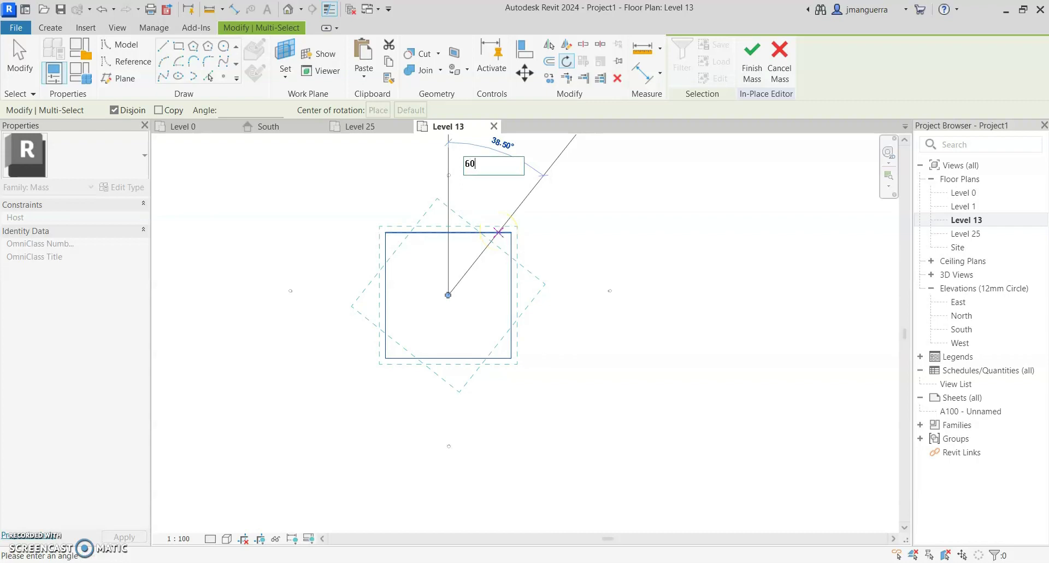
{"action": "key", "text": "Return"}
{"action": "left_click", "coordinate": [501, 250]}
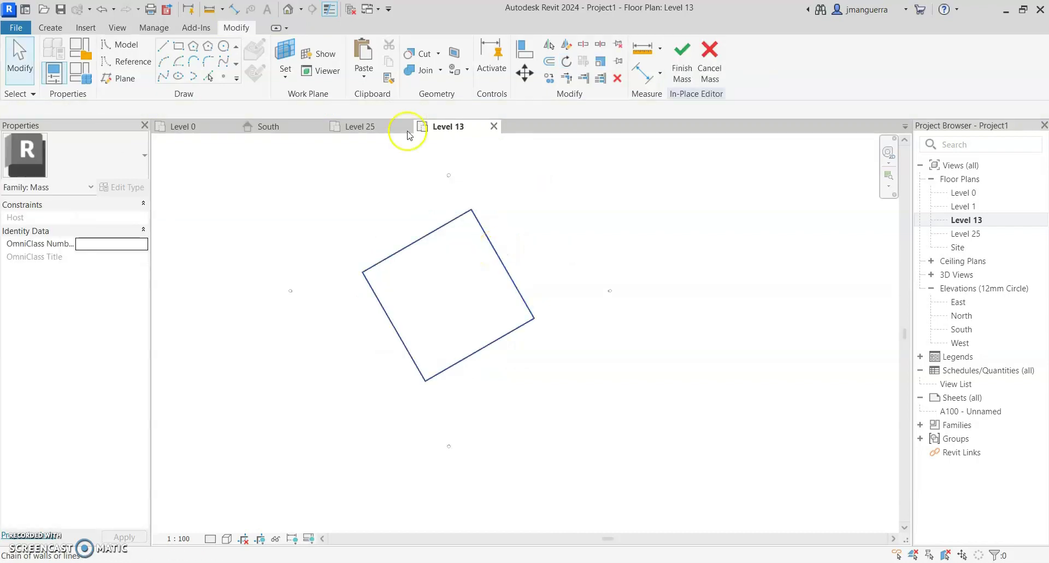
Paste the copied Level 0 square into the Level 25 floor plan, aligned to the current view
{"action": "left_click", "coordinate": [200, 124]}
{"action": "key", "text": "Tab"}
{"action": "left_click", "coordinate": [429, 232]}
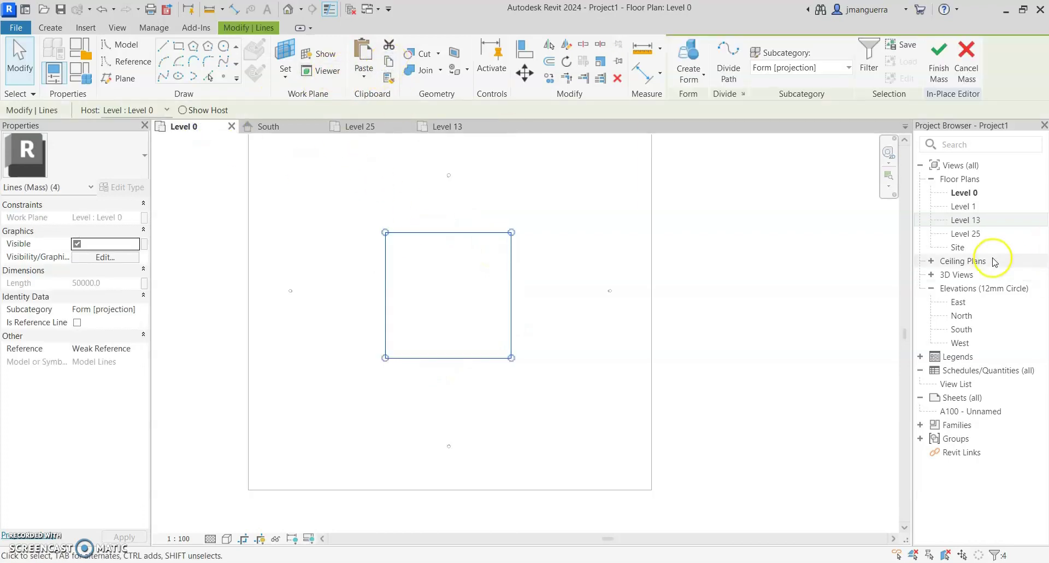
{"action": "double_click", "coordinate": [980, 234]}
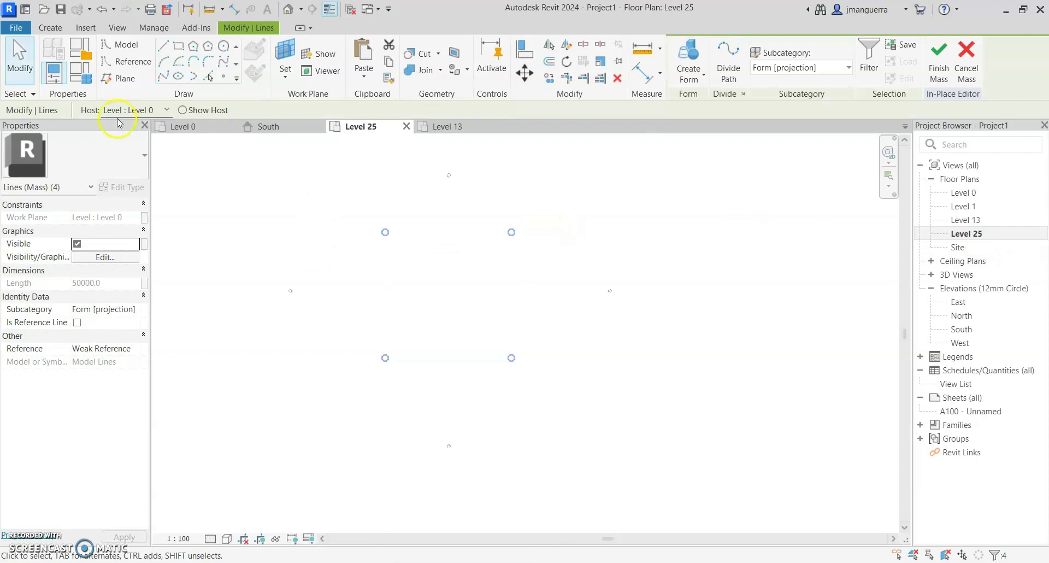
{"action": "left_click", "coordinate": [363, 75]}
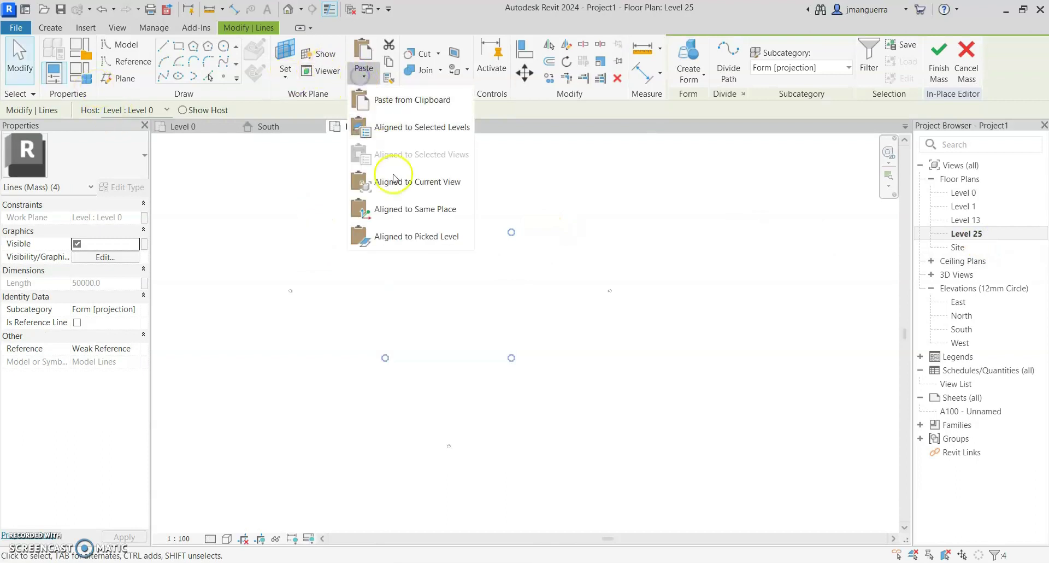
{"action": "left_click", "coordinate": [425, 195]}
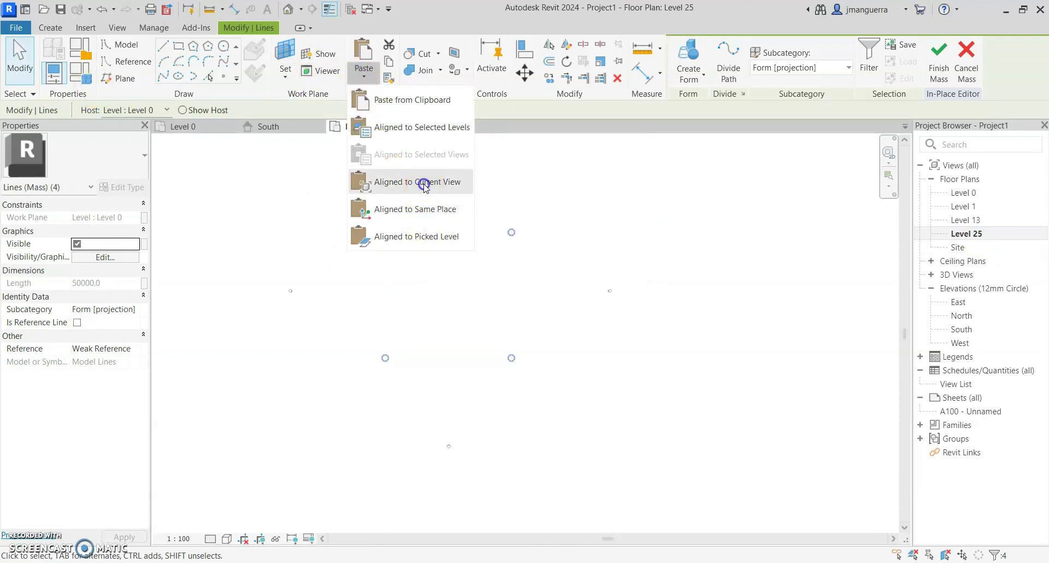
Rotate the pasted square on Level 25 clockwise by 120° about its centre
{"action": "key", "text": "r"}
{"action": "key", "text": "o"}
{"action": "left_click", "coordinate": [423, 168]}
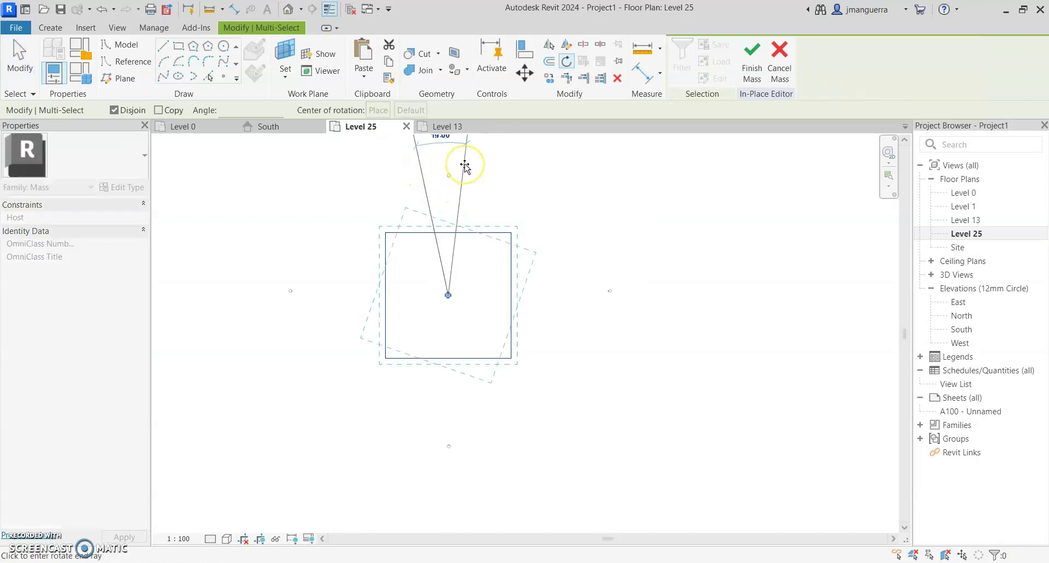
{"action": "type", "text": "120"}
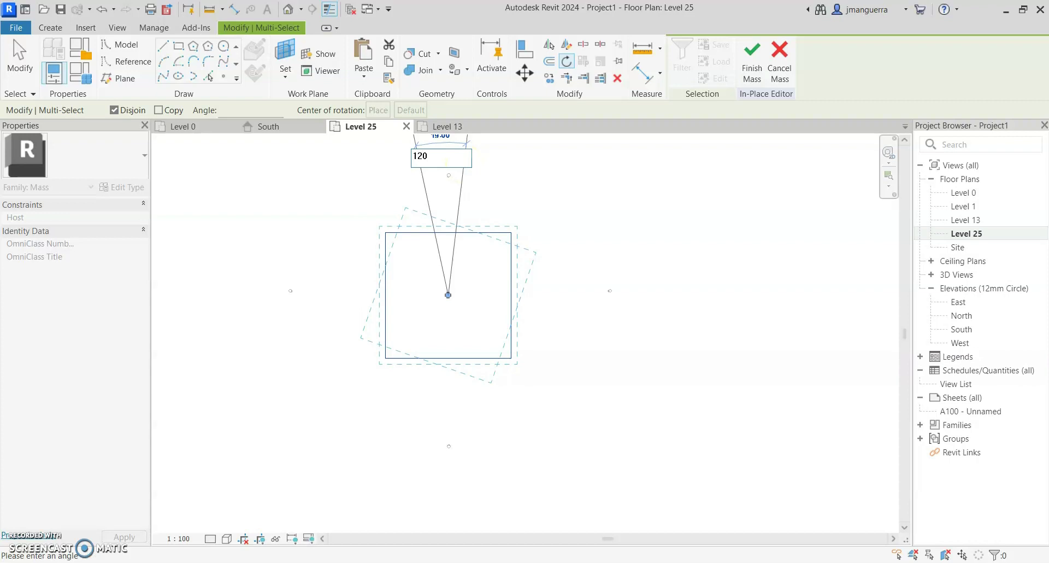
{"action": "key", "text": "Return"}
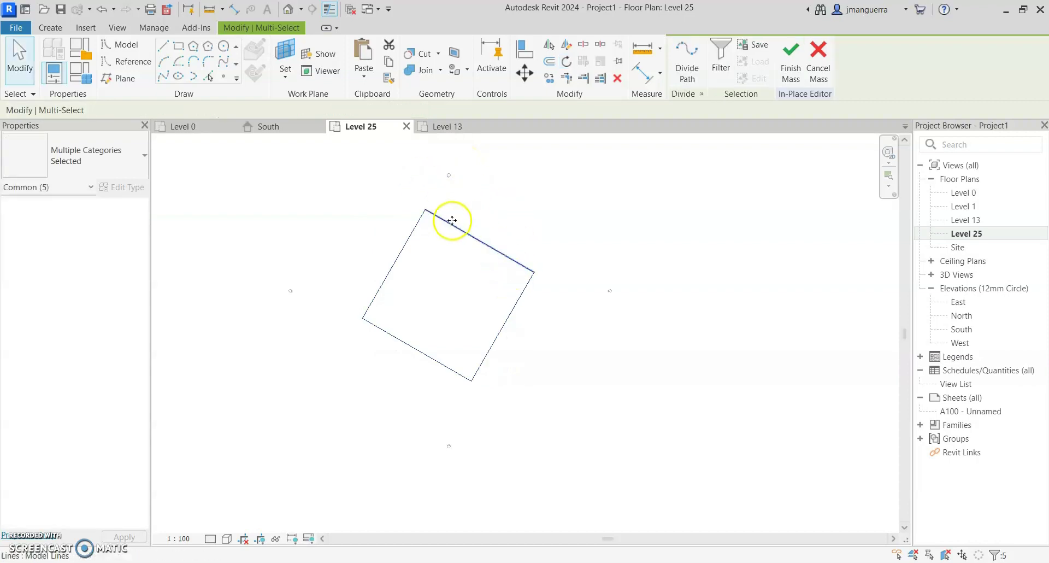
{"action": "key", "text": "Escape"}
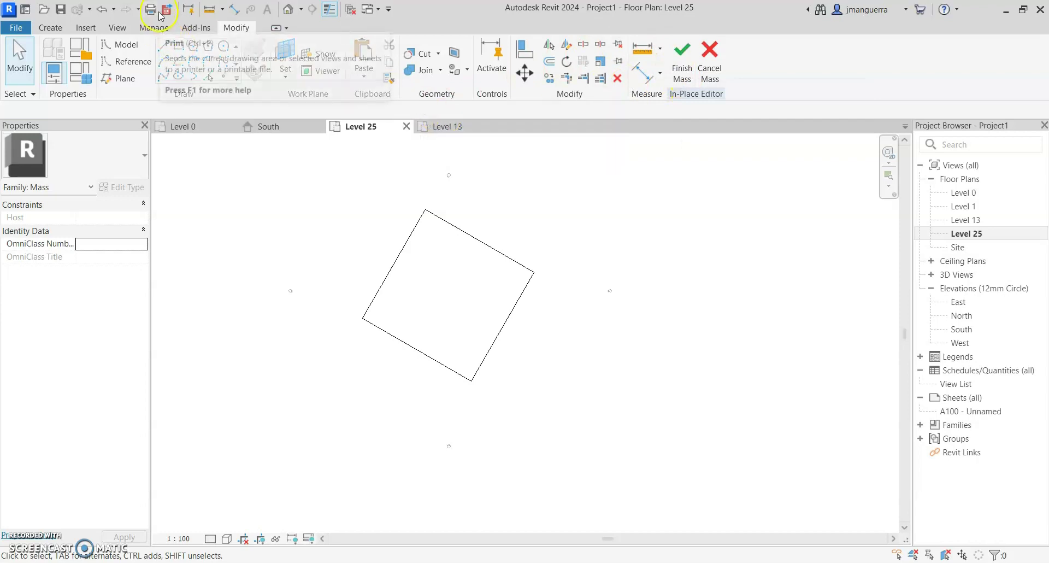
In the default 3D view, create one solid form from the three square profiles on Levels 25, 13 and 0
{"action": "left_click", "coordinate": [288, 10]}
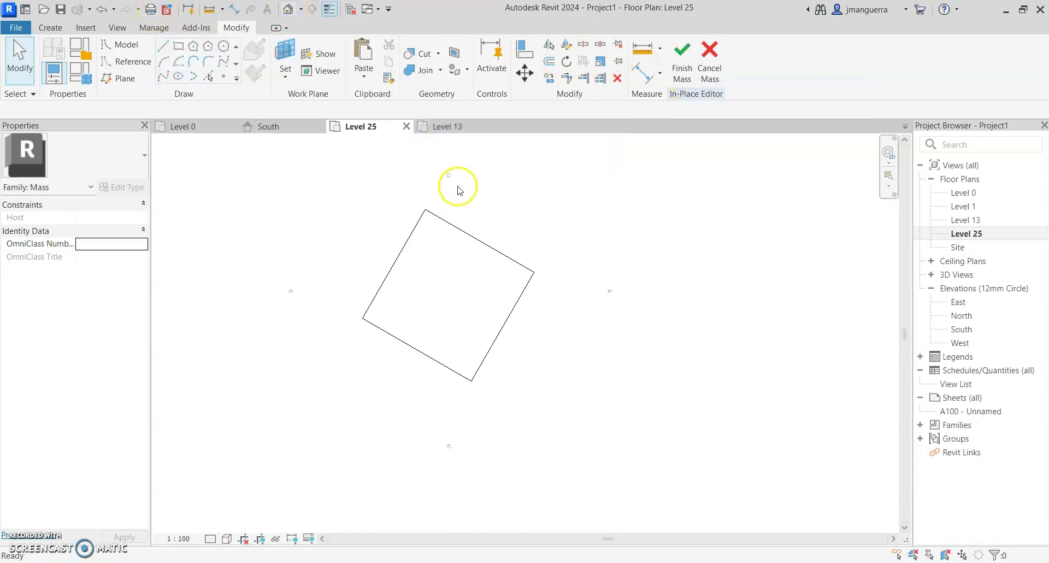
{"action": "scroll", "coordinate": [470, 224], "scroll_direction": "down", "scroll_amount": 3}
{"action": "middle_click_drag", "start_coordinate": [610, 253], "coordinate": [611, 232], "text": "shift"}
{"action": "key", "text": "Tab"}
{"action": "left_click", "coordinate": [428, 200]}
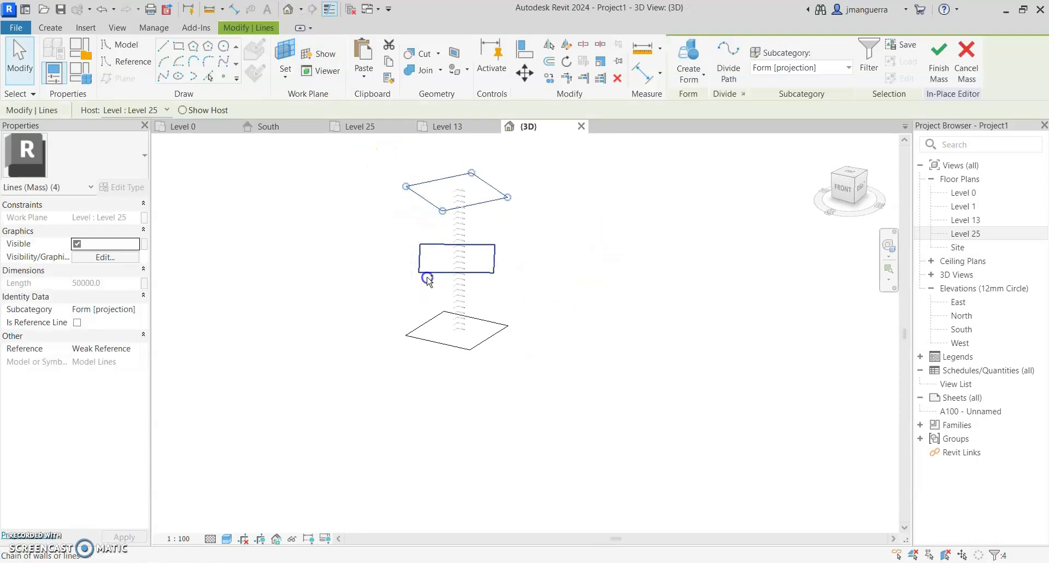
{"action": "left_click", "coordinate": [428, 277], "text": "ctrl"}
{"action": "key", "text": "Tab"}
{"action": "left_click", "coordinate": [430, 337], "text": "ctrl"}
{"action": "middle_click_drag", "start_coordinate": [535, 218], "coordinate": [487, 296]}
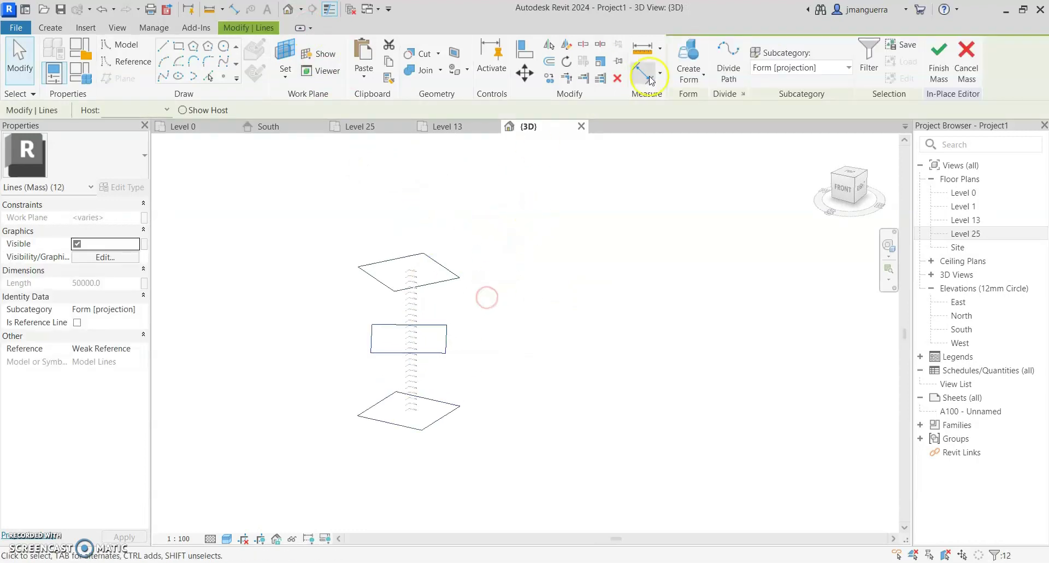
{"action": "left_click", "coordinate": [705, 80]}
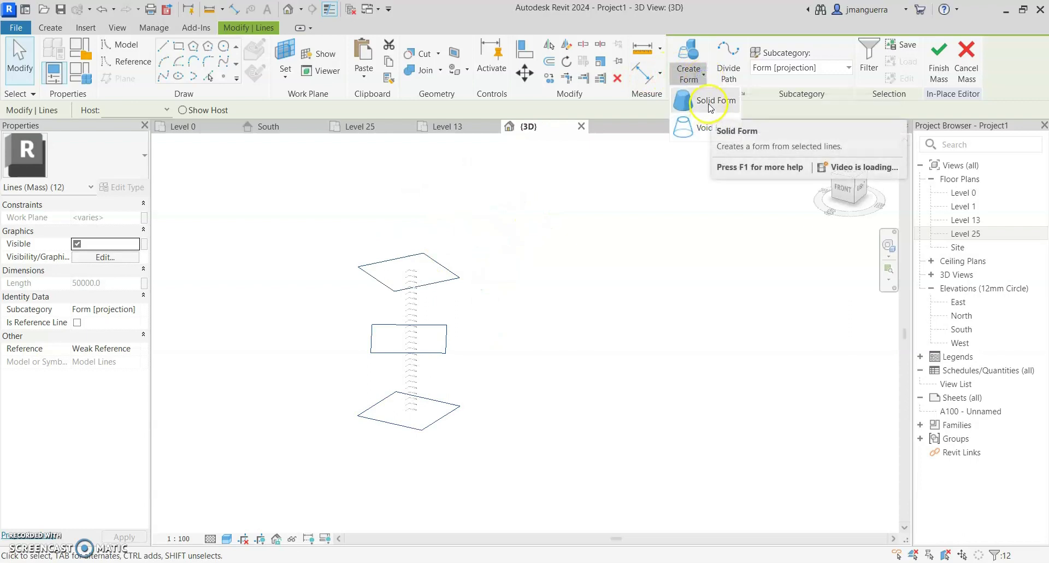
{"action": "left_click", "coordinate": [710, 103]}
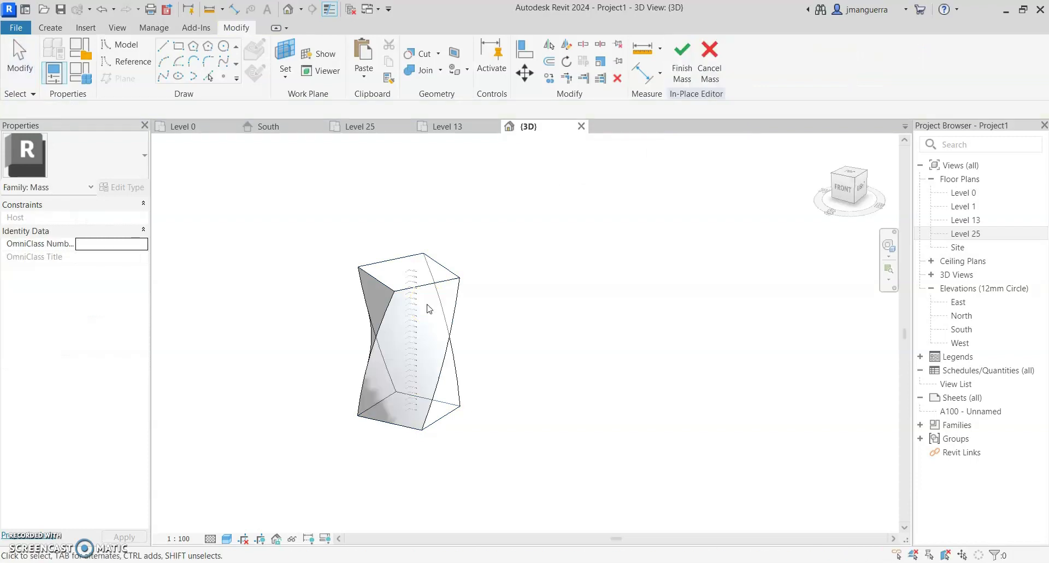
{"action": "middle_click_drag", "start_coordinate": [392, 340], "coordinate": [614, 269], "text": "shift"}
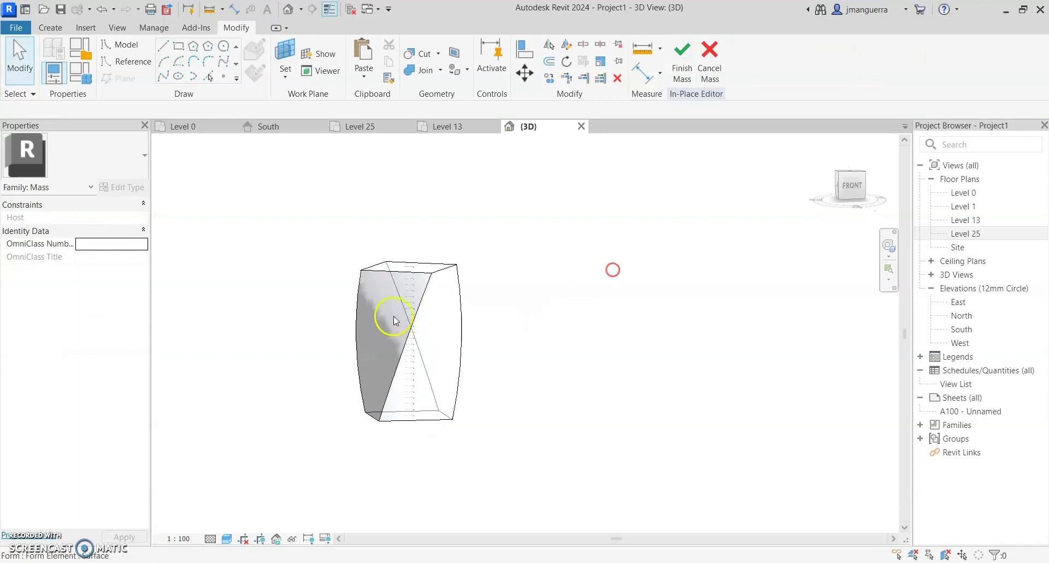
{"action": "middle_click_drag", "start_coordinate": [473, 326], "coordinate": [484, 362], "text": "shift"}
{"action": "scroll", "coordinate": [433, 325], "scroll_direction": "up", "scroll_amount": 3}
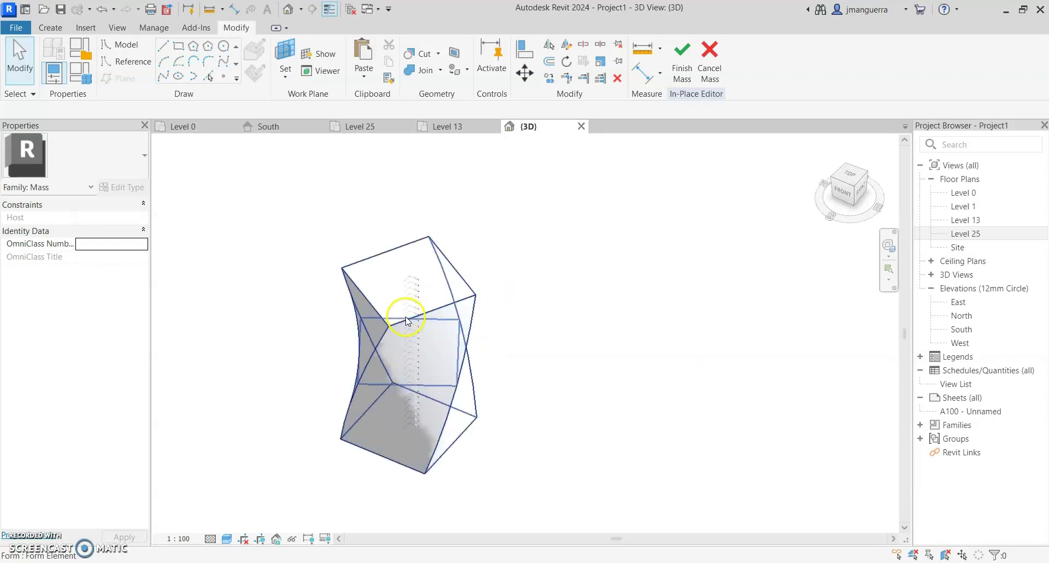
{"action": "left_click", "coordinate": [468, 278]}
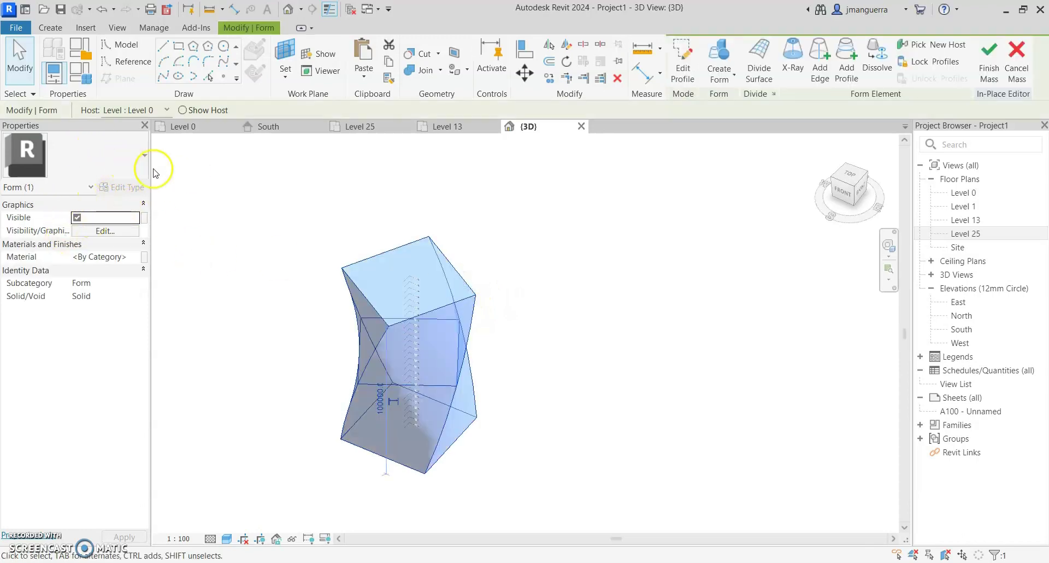
{"action": "key", "text": "Escape"}
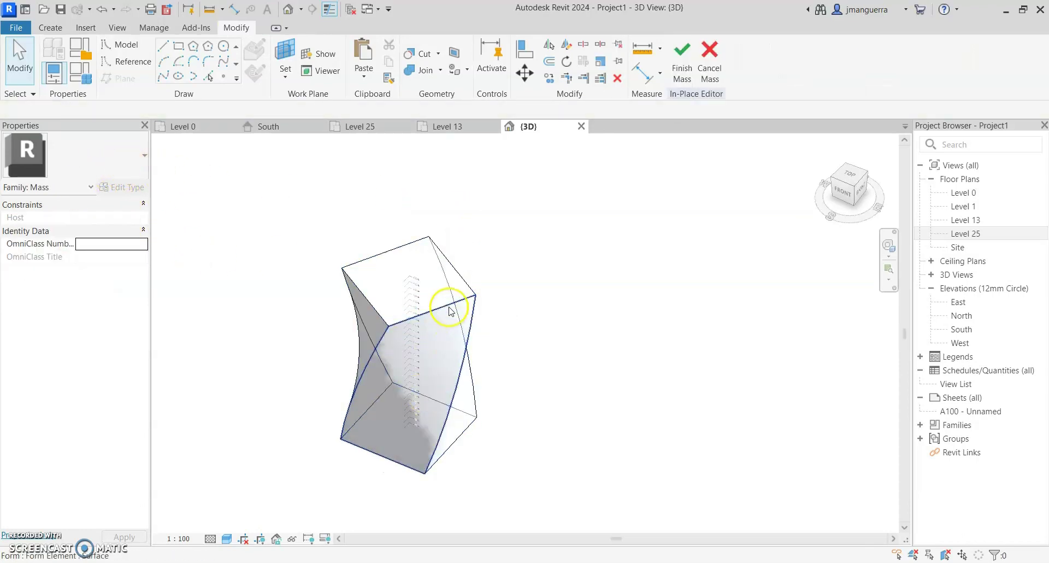
Divide the surfaces of the four twisted side faces of the tower form
{"action": "left_click", "coordinate": [440, 314]}
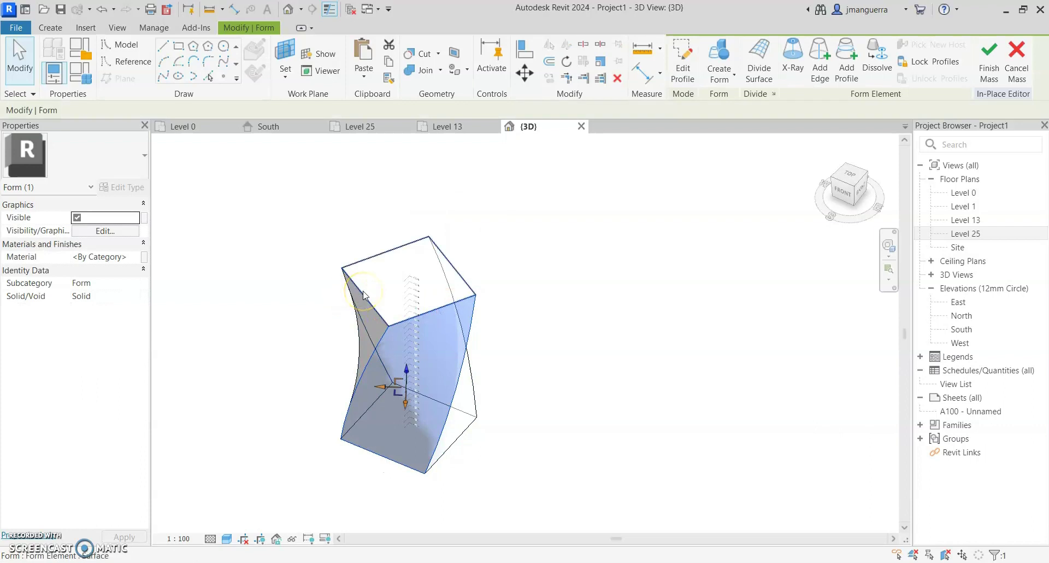
{"action": "left_click", "coordinate": [478, 339]}
{"action": "middle_click_drag", "start_coordinate": [445, 351], "coordinate": [356, 335], "text": "shift"}
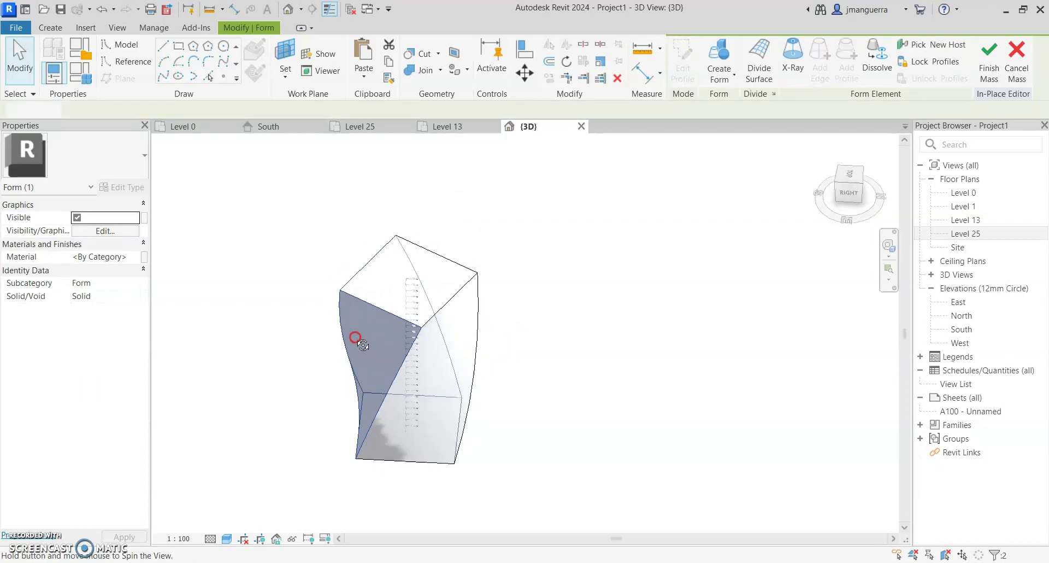
{"action": "left_click", "coordinate": [458, 300]}
{"action": "middle_click_drag", "start_coordinate": [474, 309], "coordinate": [297, 328], "text": "shift"}
{"action": "left_click", "coordinate": [433, 305]}
{"action": "left_click", "coordinate": [443, 308]}
{"action": "middle_click_drag", "start_coordinate": [554, 358], "coordinate": [637, 323], "text": "shift"}
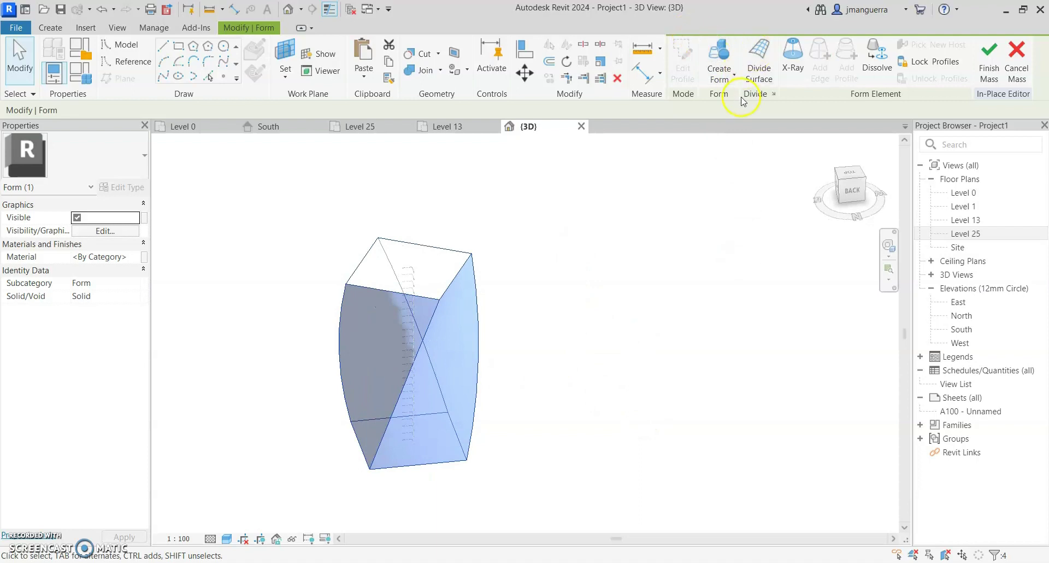
{"action": "left_click", "coordinate": [761, 63]}
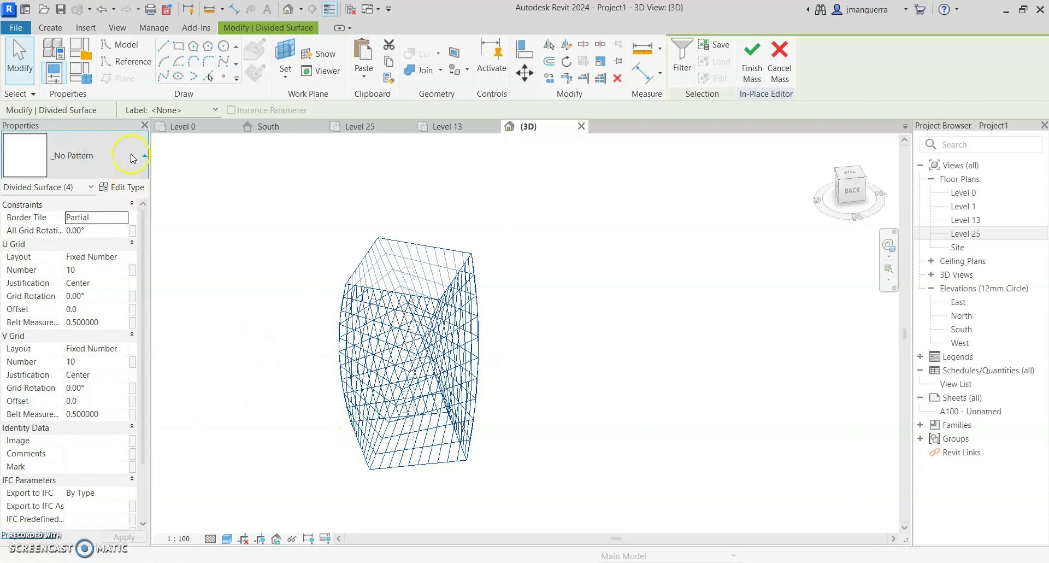
Apply the Rectangle pattern to the four divided surfaces
{"action": "left_click", "coordinate": [134, 158]}
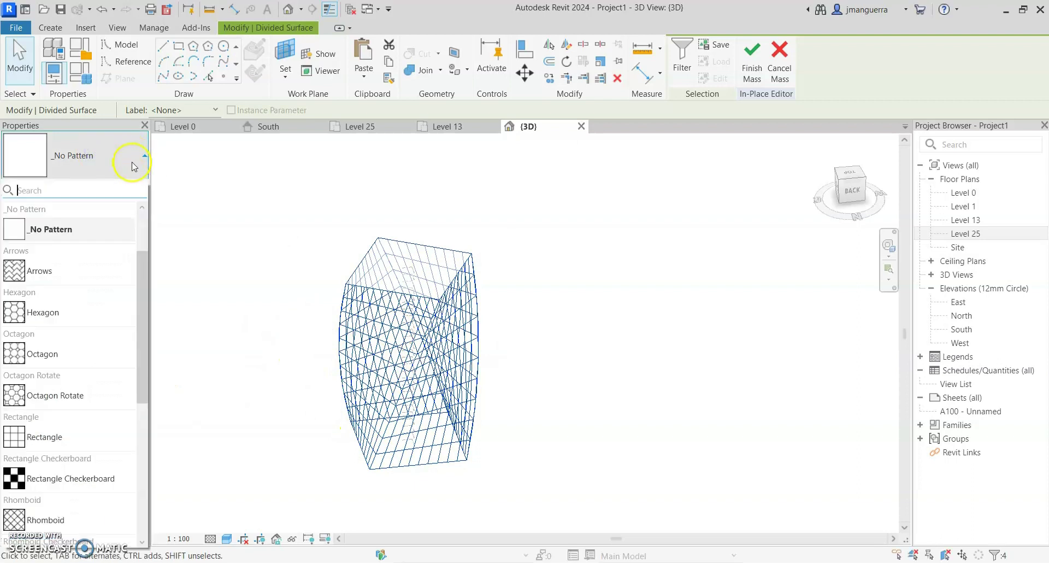
{"action": "left_click_drag", "start_coordinate": [146, 315], "coordinate": [147, 353]}
{"action": "left_click", "coordinate": [39, 382]}
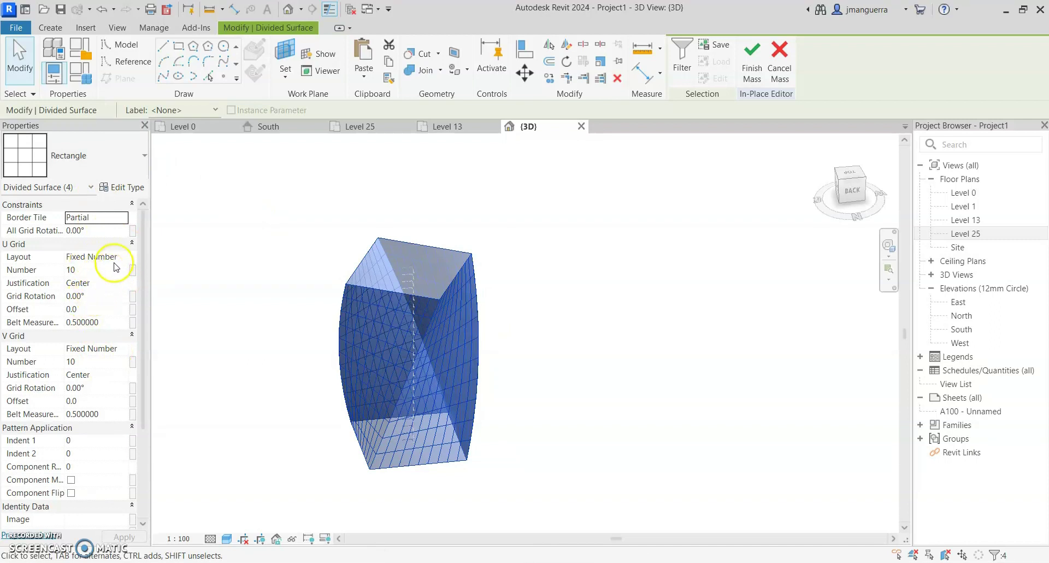
Set the divided surfaces to Fixed Distance layout, with a U Grid distance of 2000 and a V Grid distance of 4000
{"action": "left_click", "coordinate": [115, 258]}
{"action": "left_click", "coordinate": [117, 257]}
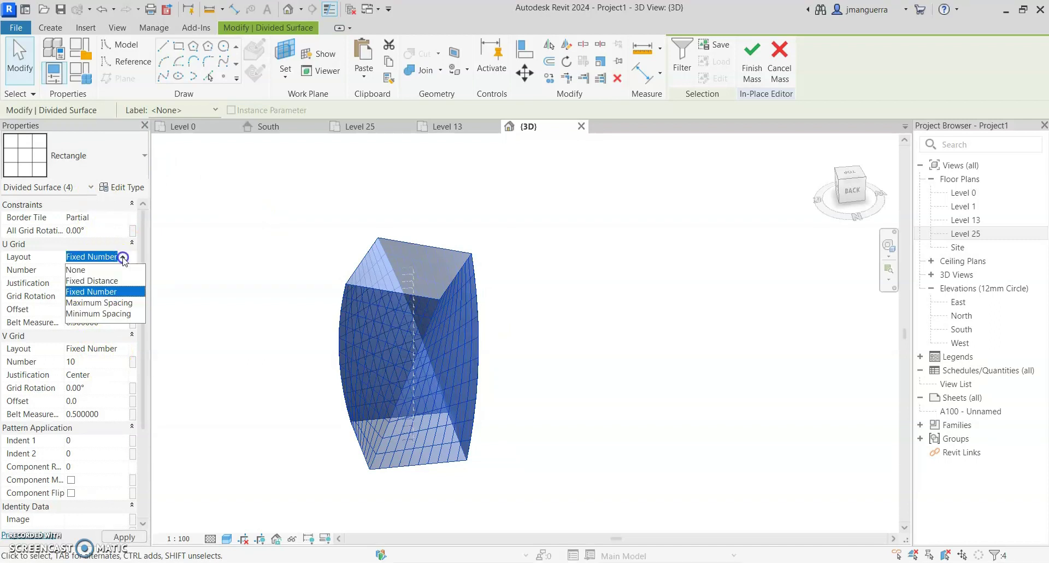
{"action": "left_click", "coordinate": [96, 280]}
{"action": "left_click", "coordinate": [108, 271]}
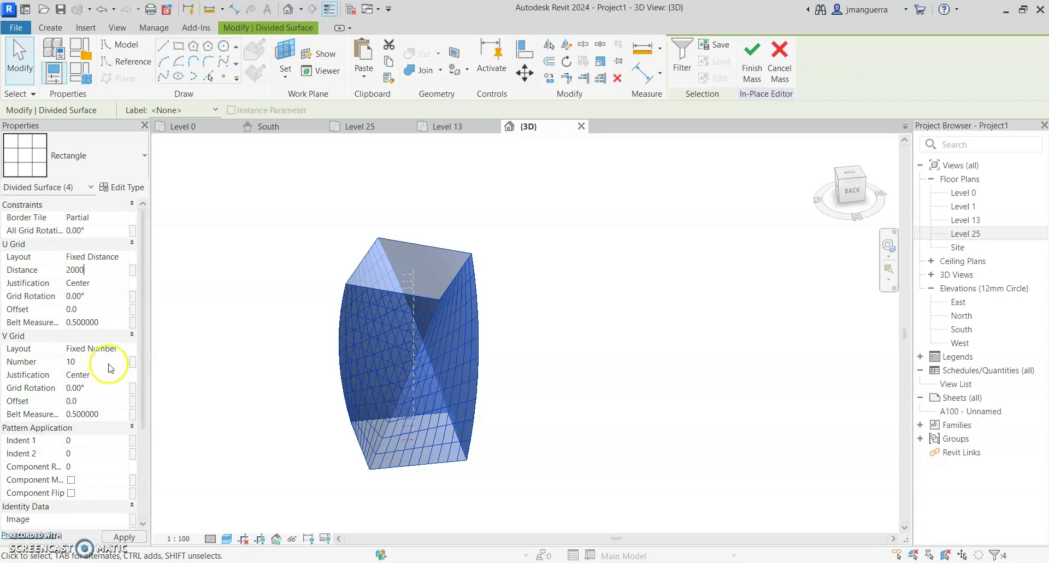
{"action": "left_click", "coordinate": [124, 349]}
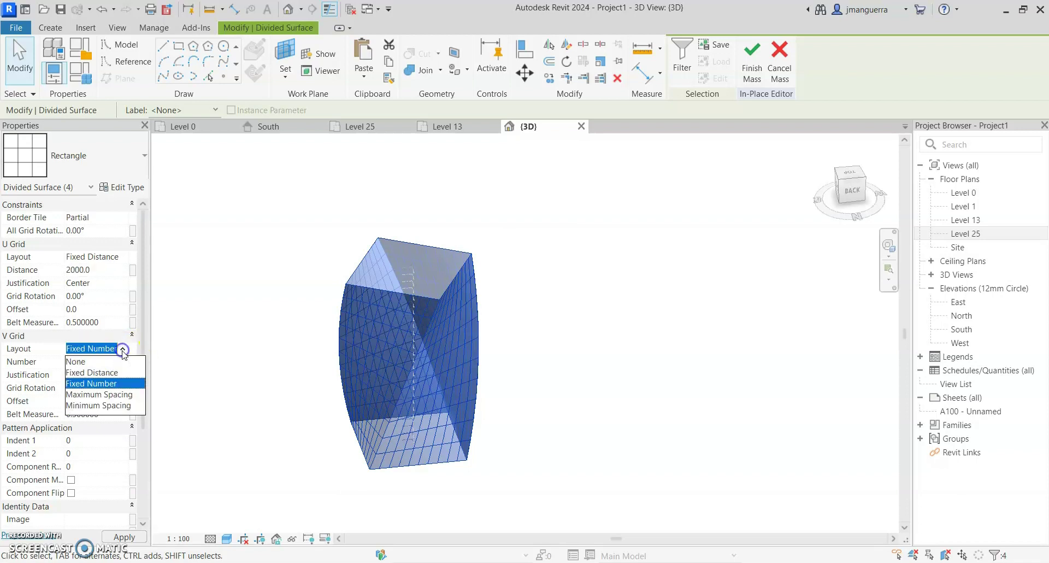
{"action": "left_click", "coordinate": [107, 373]}
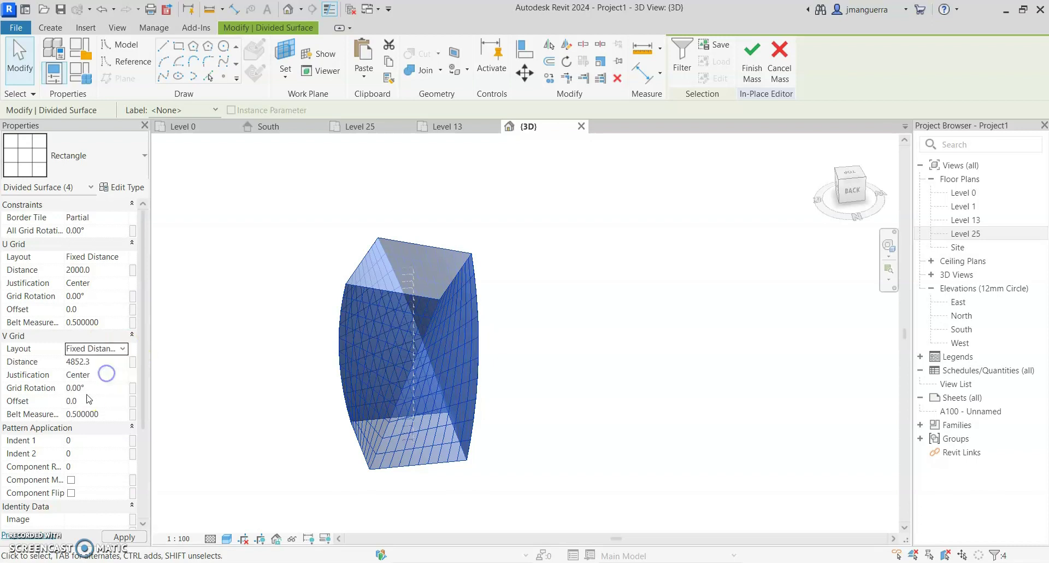
{"action": "left_click", "coordinate": [102, 363]}
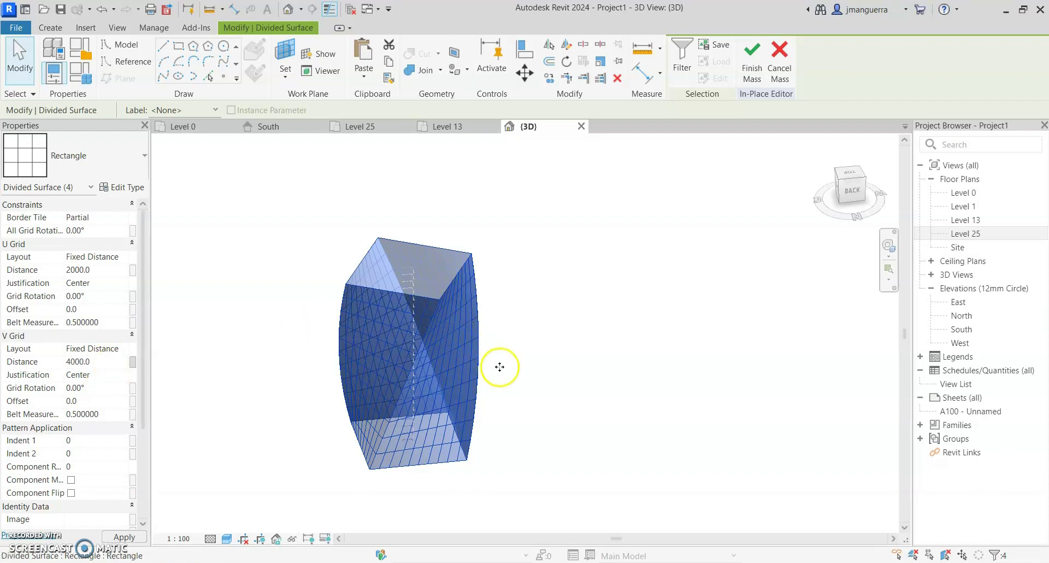
Set the U Grid distance of the divided surfaces to 4000, revise their V Grid distance and clear the selection
{"action": "scroll", "coordinate": [480, 404], "scroll_direction": "up", "scroll_amount": 5}
{"action": "middle_click_drag", "start_coordinate": [505, 428], "coordinate": [562, 346], "text": "shift"}
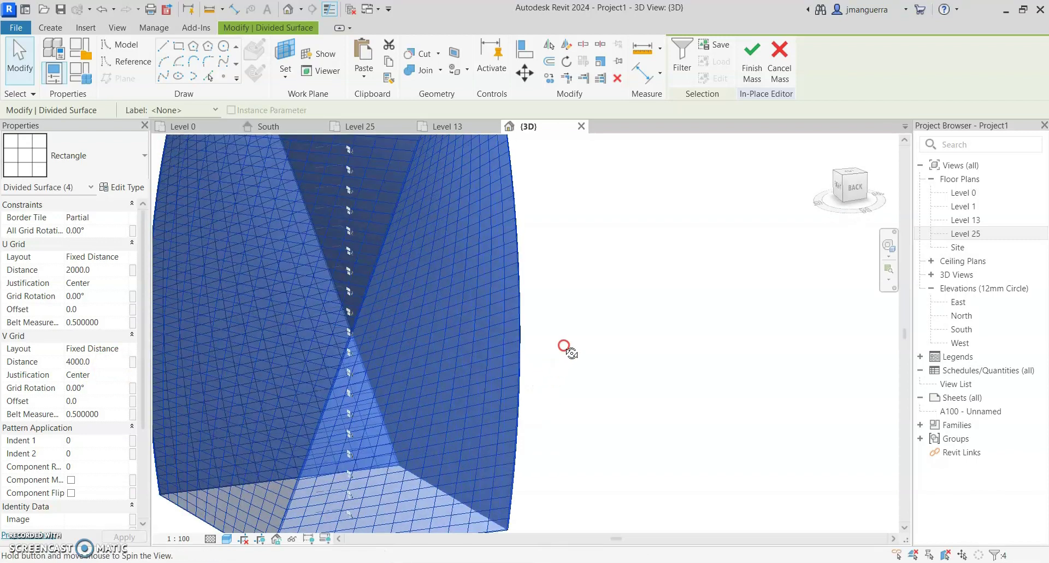
{"action": "scroll", "coordinate": [398, 351], "scroll_direction": "down", "scroll_amount": 3}
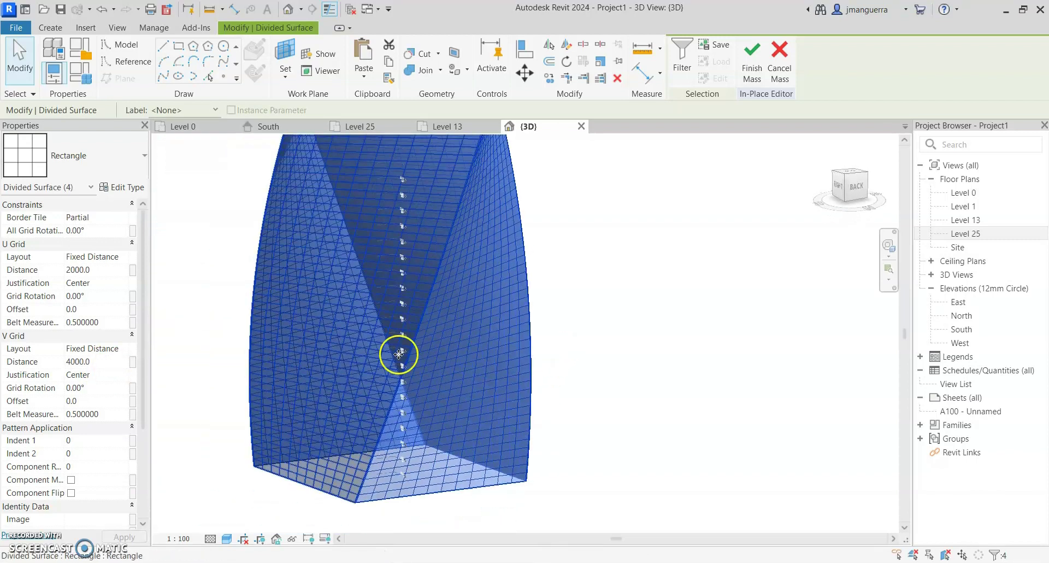
{"action": "left_click", "coordinate": [101, 270]}
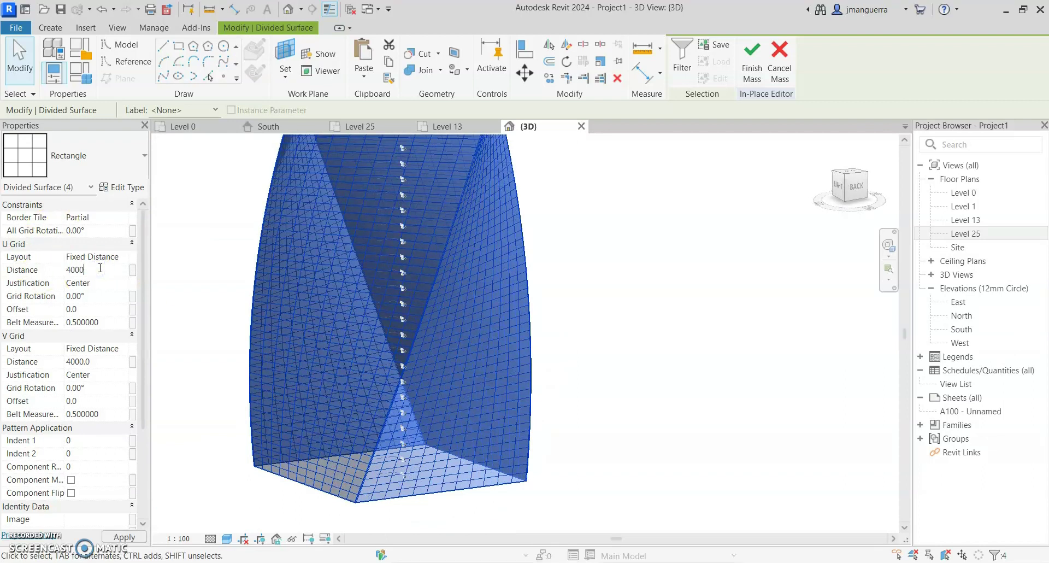
{"action": "left_click", "coordinate": [107, 364]}
{"action": "left_click", "coordinate": [629, 401]}
{"action": "middle_click_drag", "start_coordinate": [605, 361], "coordinate": [621, 427]}
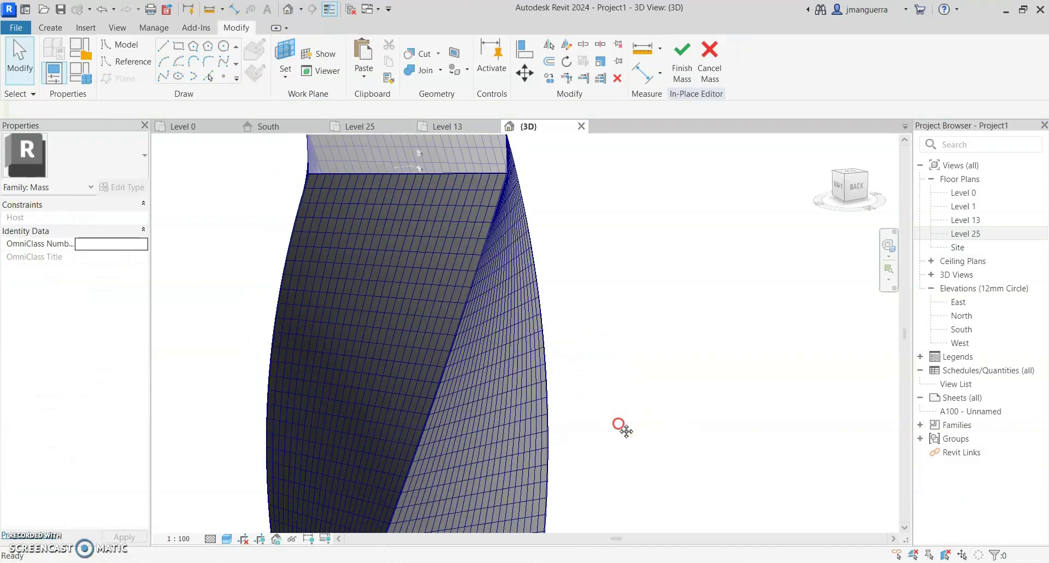
{"action": "scroll", "coordinate": [619, 389], "scroll_direction": "down", "scroll_amount": 2}
{"action": "middle_click_drag", "start_coordinate": [581, 306], "coordinate": [4, 340], "text": "shift"}
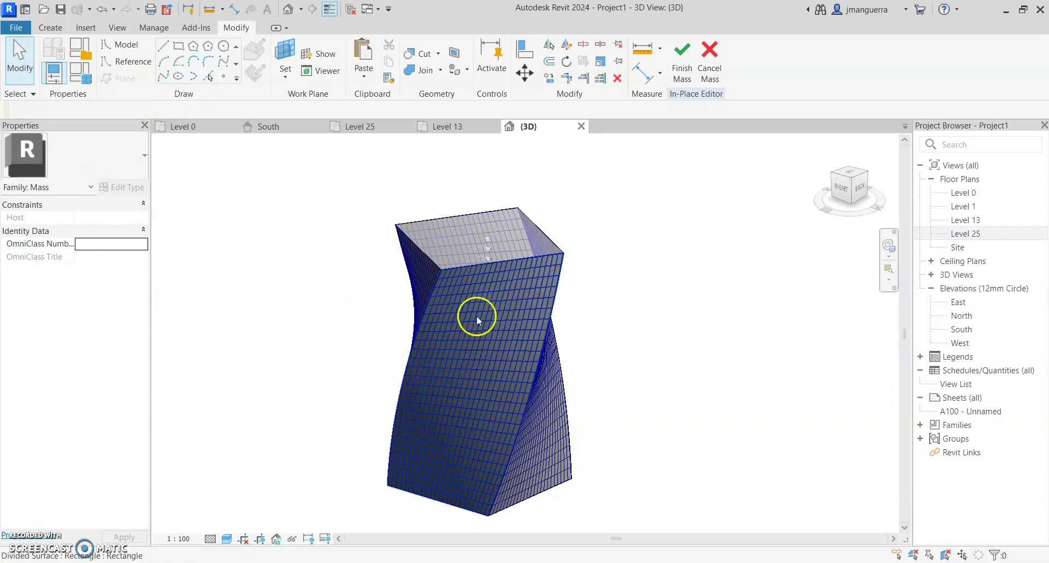
{"action": "middle_click_drag", "start_coordinate": [623, 380], "coordinate": [539, 349], "text": "shift"}
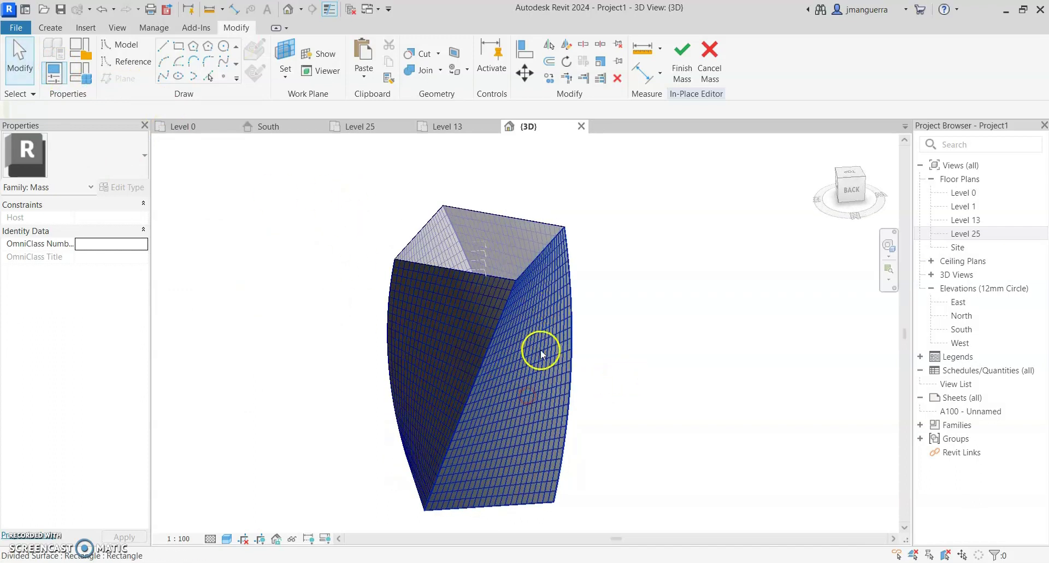
{"action": "middle_click_drag", "start_coordinate": [402, 335], "coordinate": [516, 265], "text": "shift"}
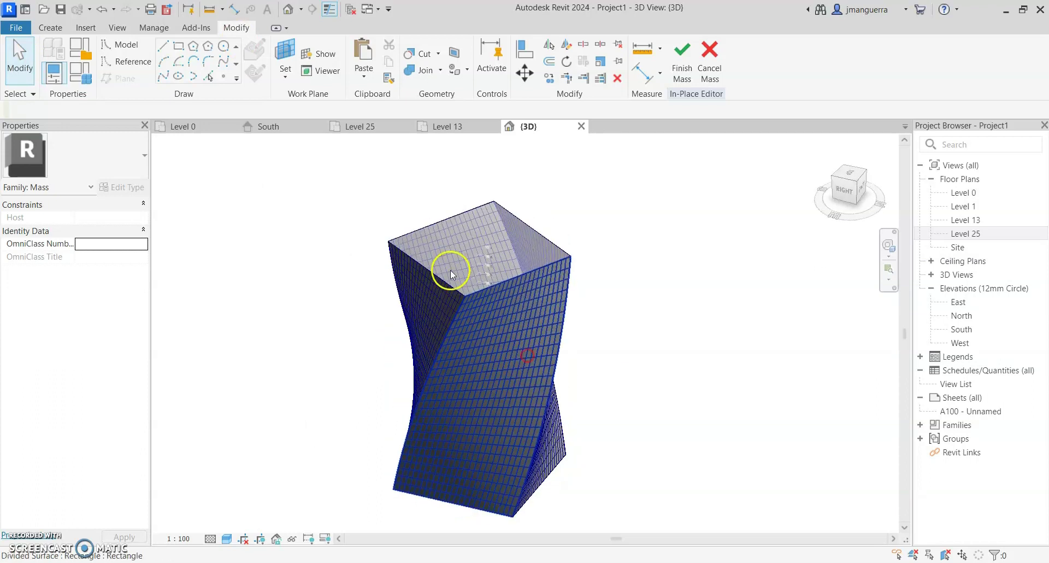
Create a new family from the Metric Curtain Panel Pattern Based.rft template
{"action": "left_click", "coordinate": [16, 28]}
{"action": "mouse_move", "coordinate": [77, 79]}
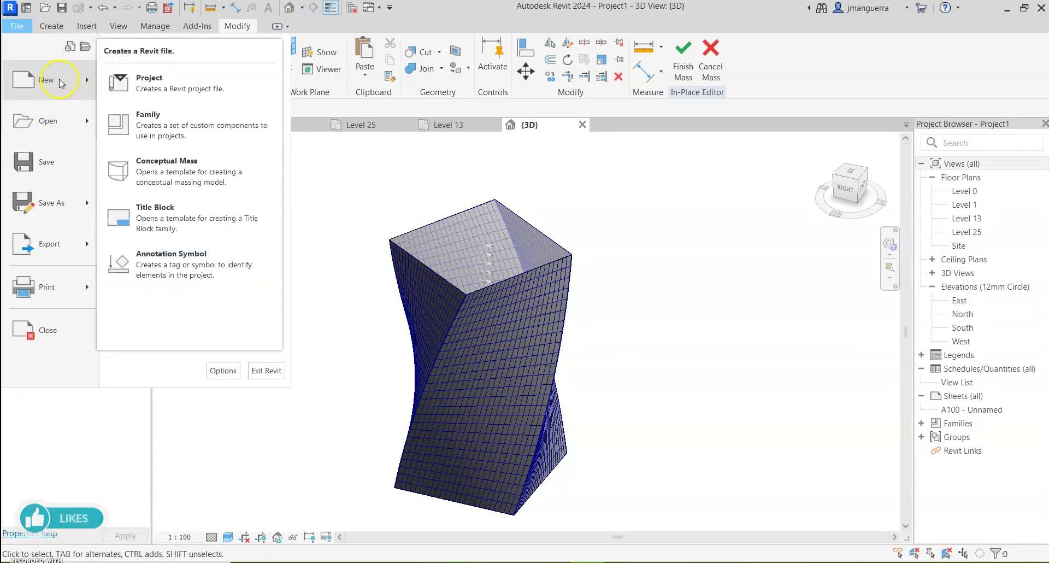
{"action": "left_click", "coordinate": [161, 118]}
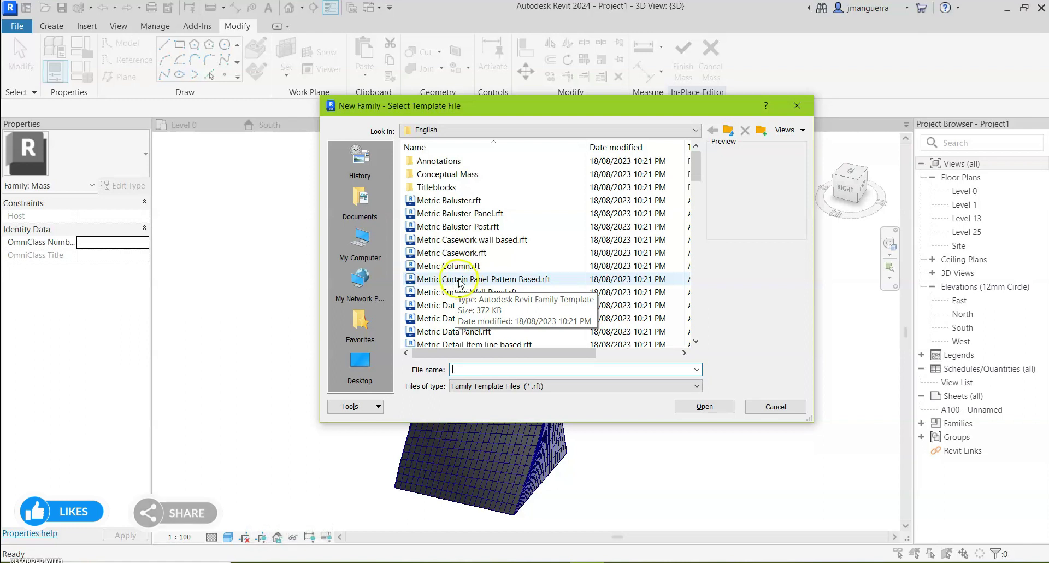
{"action": "left_click", "coordinate": [521, 280]}
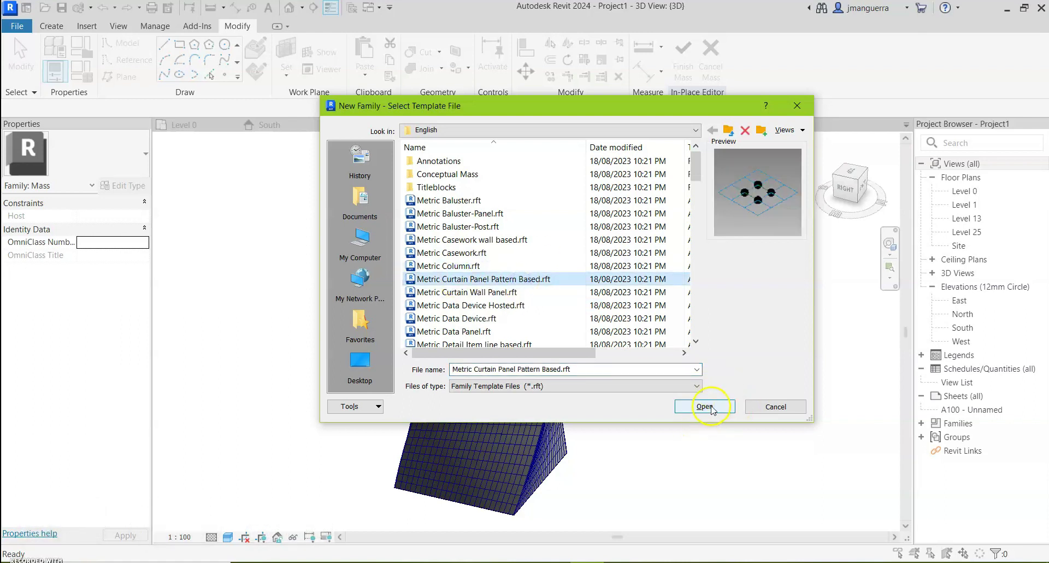
{"action": "left_click", "coordinate": [705, 407]}
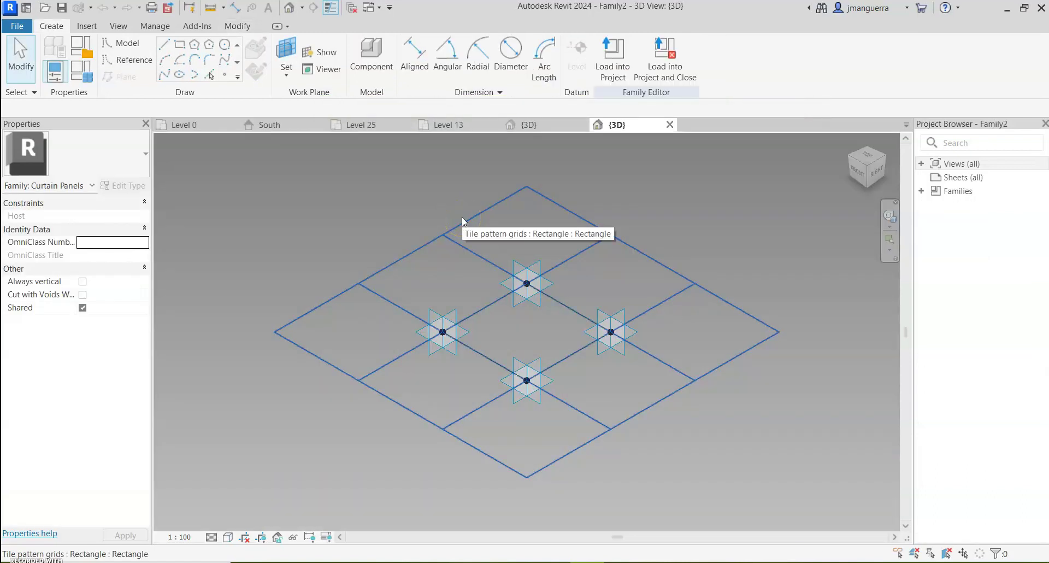
Keep the tile pattern grid on Rectangle and set its horizontal spacing to 2000 and vertical spacing to 4000
{"action": "left_click", "coordinate": [463, 234]}
{"action": "middle_click_drag", "start_coordinate": [408, 222], "coordinate": [407, 274], "text": "shift"}
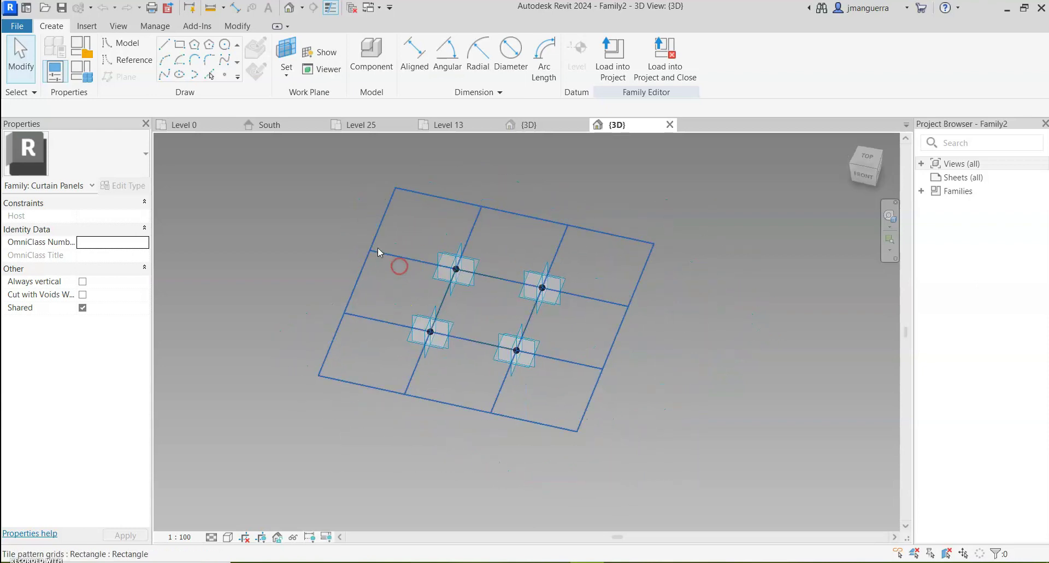
{"action": "left_click", "coordinate": [378, 248]}
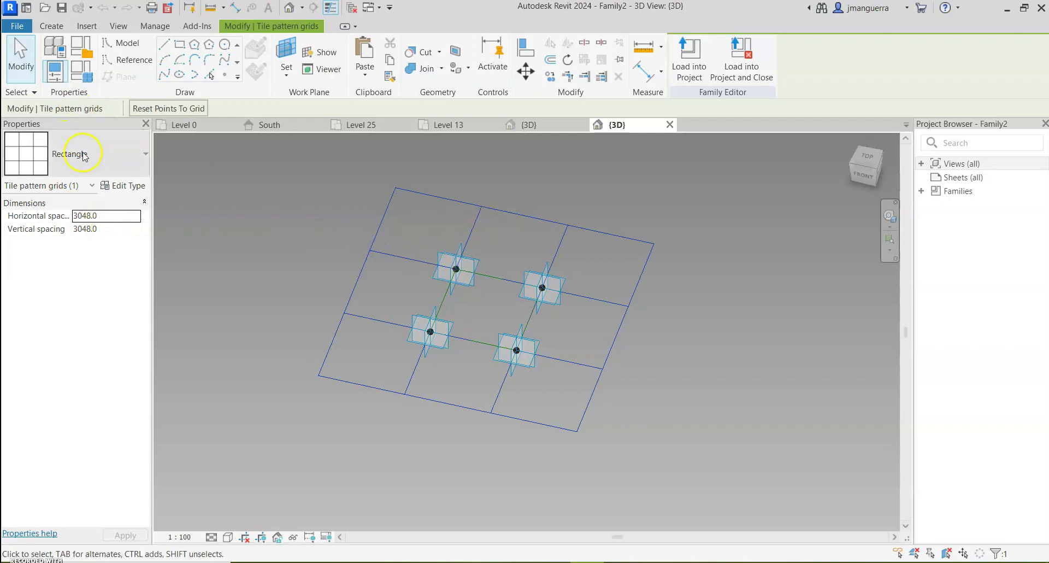
{"action": "left_click", "coordinate": [136, 154]}
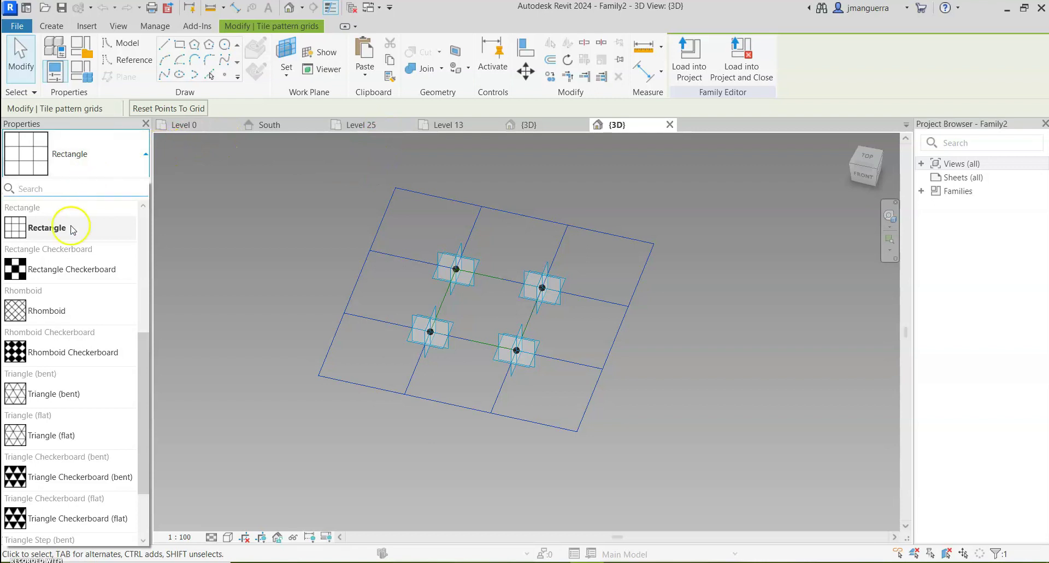
{"action": "left_click", "coordinate": [51, 229]}
{"action": "left_click", "coordinate": [120, 219]}
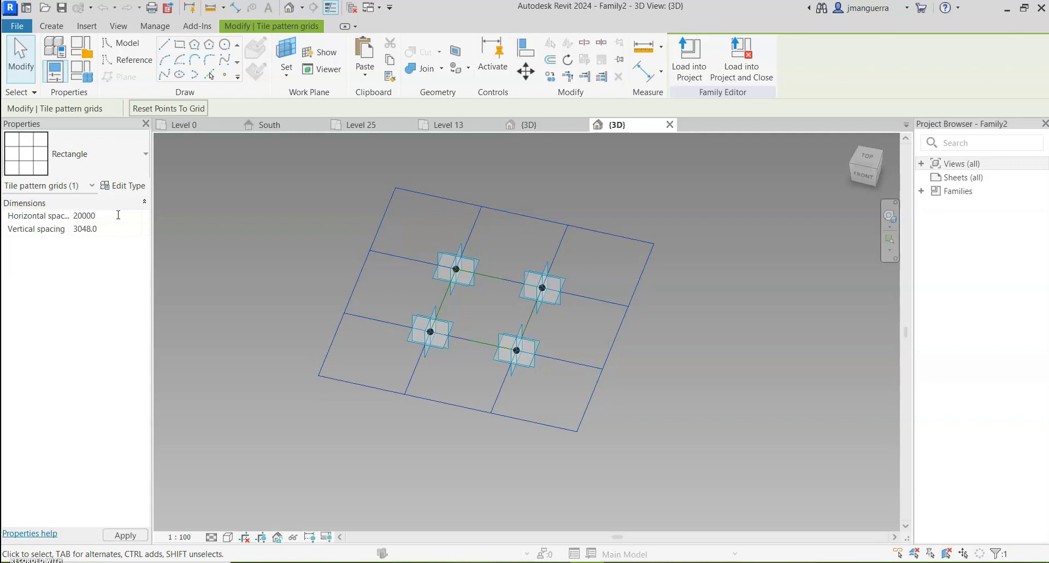
{"action": "left_click", "coordinate": [123, 234]}
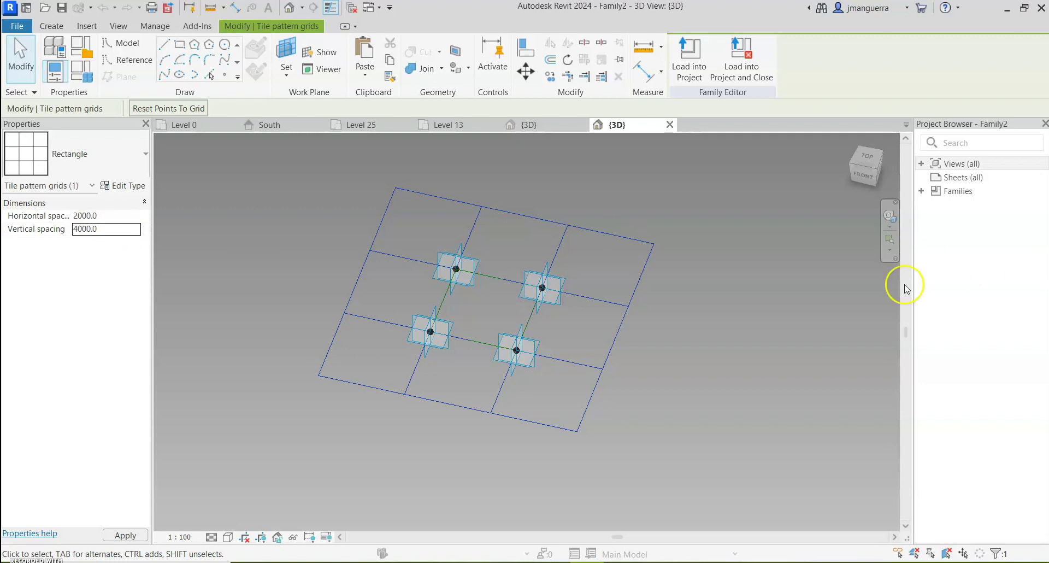
Place a reference point at the midpoint of one long reference line of the central panel rectangle
{"action": "middle_click_drag", "start_coordinate": [447, 228], "coordinate": [641, 336], "text": "shift"}
{"action": "middle_click_drag", "start_coordinate": [452, 266], "coordinate": [481, 276], "text": "shift"}
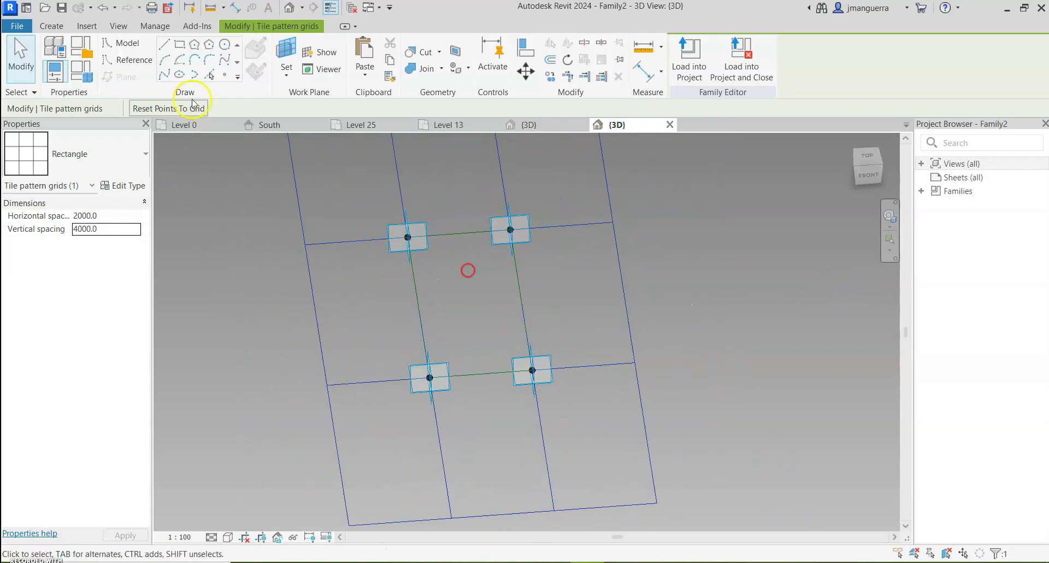
{"action": "left_click", "coordinate": [225, 76]}
{"action": "left_click", "coordinate": [416, 309]}
{"action": "middle_click_drag", "start_coordinate": [525, 307], "coordinate": [416, 297], "text": "shift"}
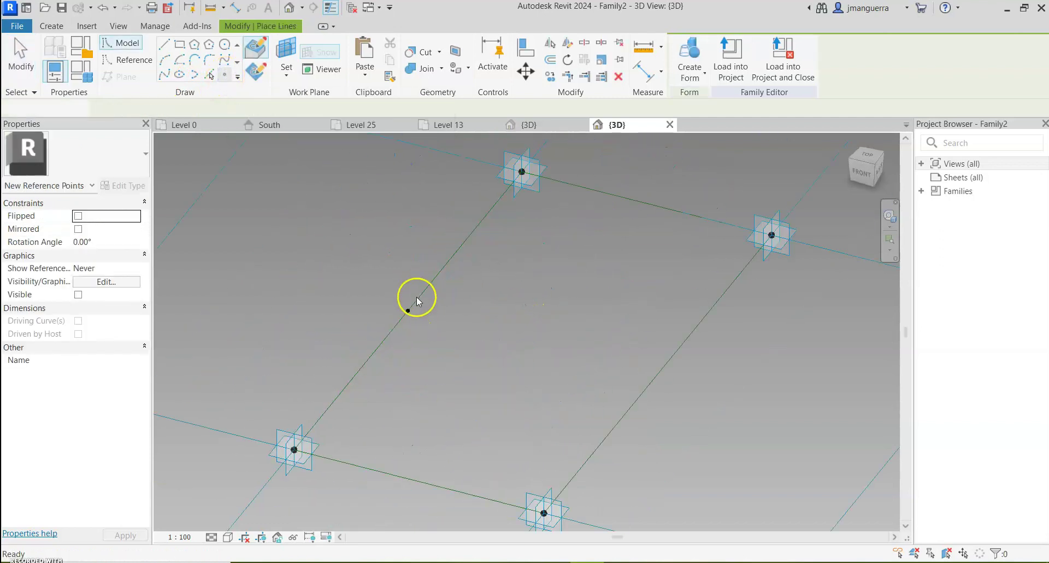
{"action": "key", "text": "Escape"}
Draw a horizontal 150 mm model line from the midpoint reference point, on that point's own work plane
{"action": "left_click", "coordinate": [412, 314]}
{"action": "left_click", "coordinate": [413, 297]}
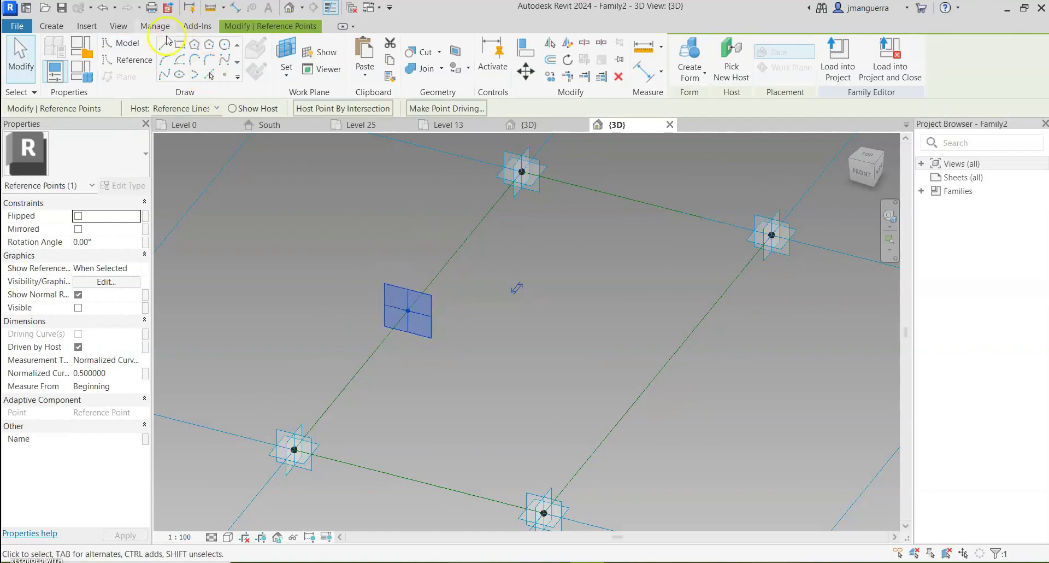
{"action": "left_click", "coordinate": [165, 54]}
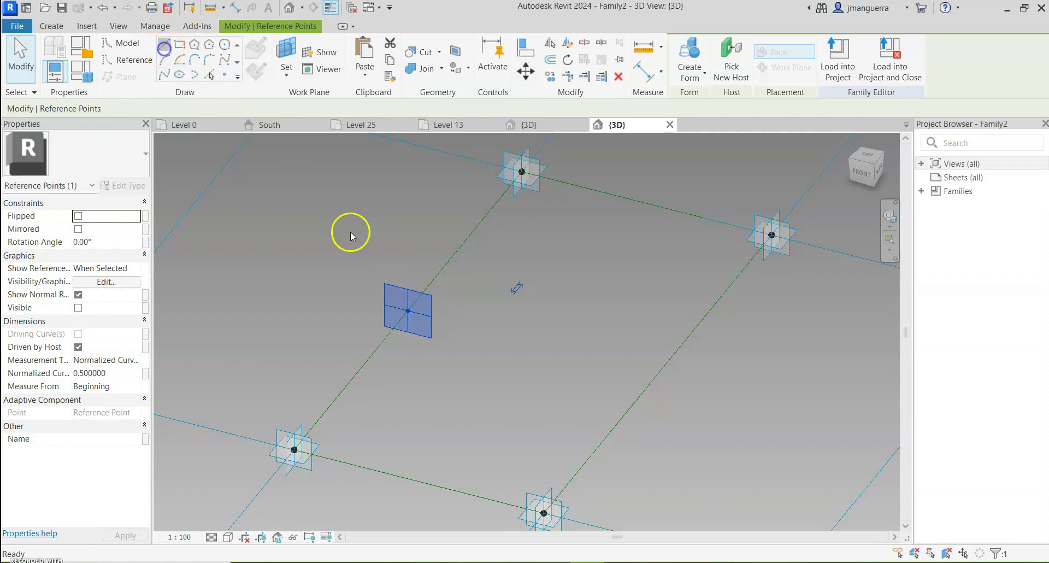
{"action": "middle_click_drag", "start_coordinate": [511, 297], "coordinate": [478, 307], "text": "shift"}
{"action": "scroll", "coordinate": [415, 331], "scroll_direction": "up", "scroll_amount": 3}
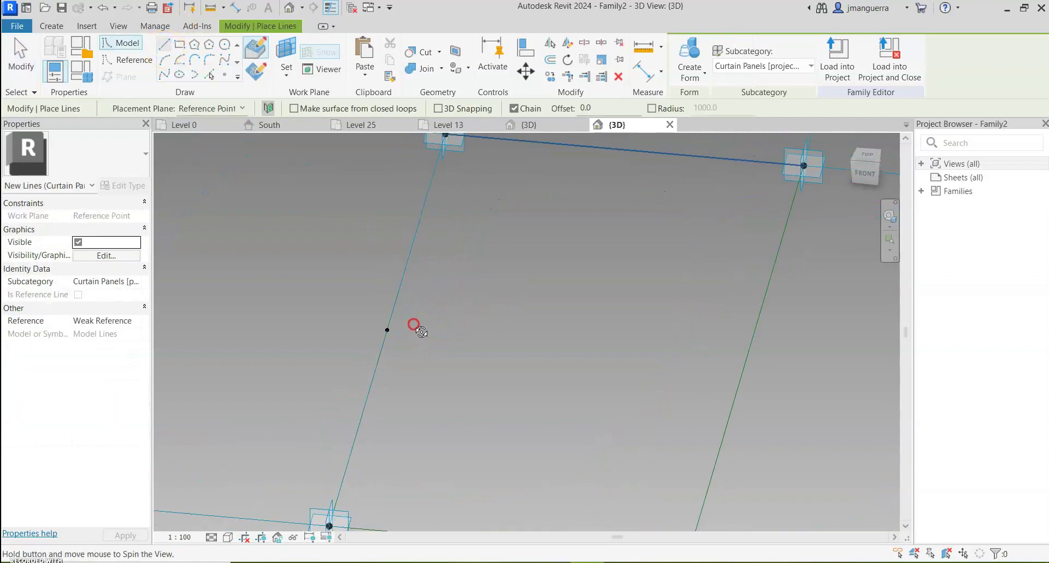
{"action": "left_click", "coordinate": [387, 329]}
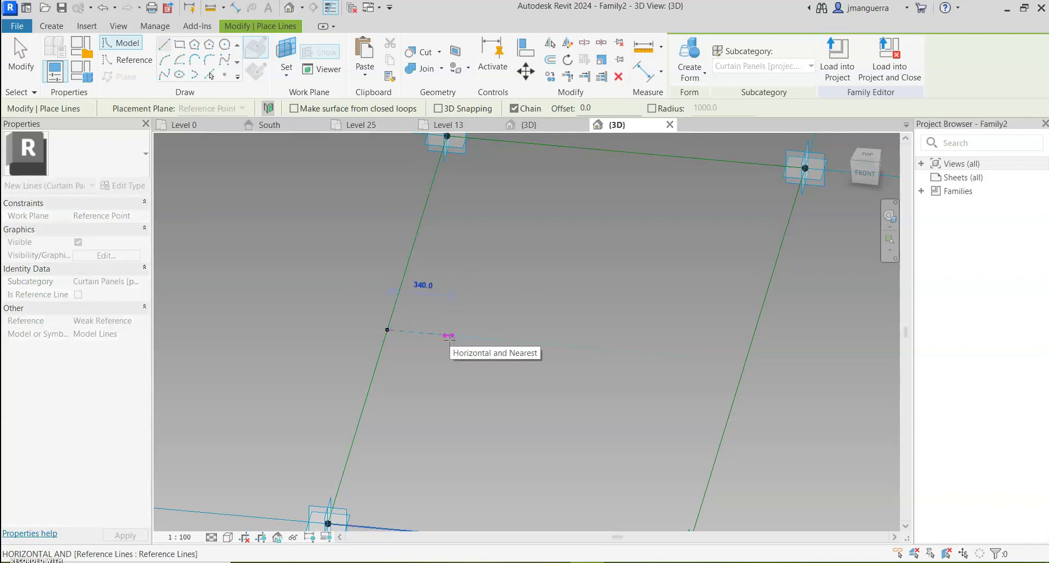
{"action": "type", "text": "150"}
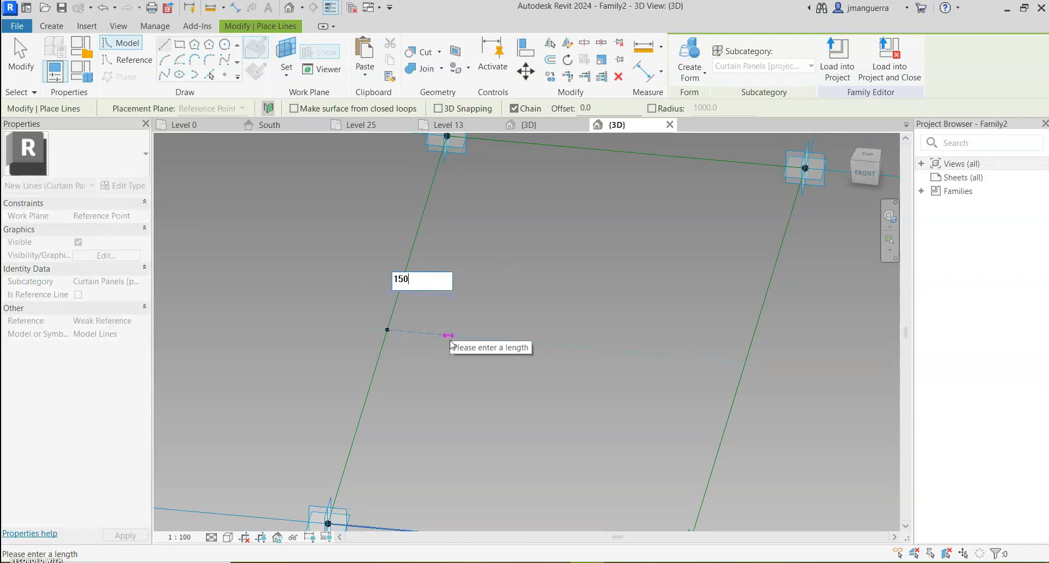
{"action": "key", "text": "Return"}
{"action": "left_click", "coordinate": [532, 295]}
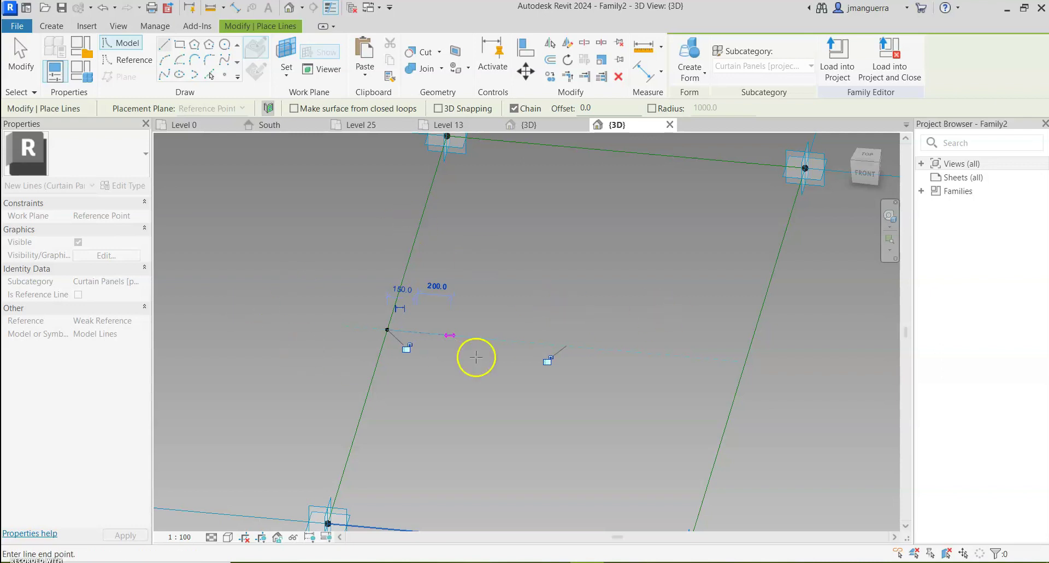
Add a vertical 100 mm line at the end of the horizontal line and close the triangular profile at the reference point
{"action": "scroll", "coordinate": [468, 297], "scroll_direction": "up", "scroll_amount": 4}
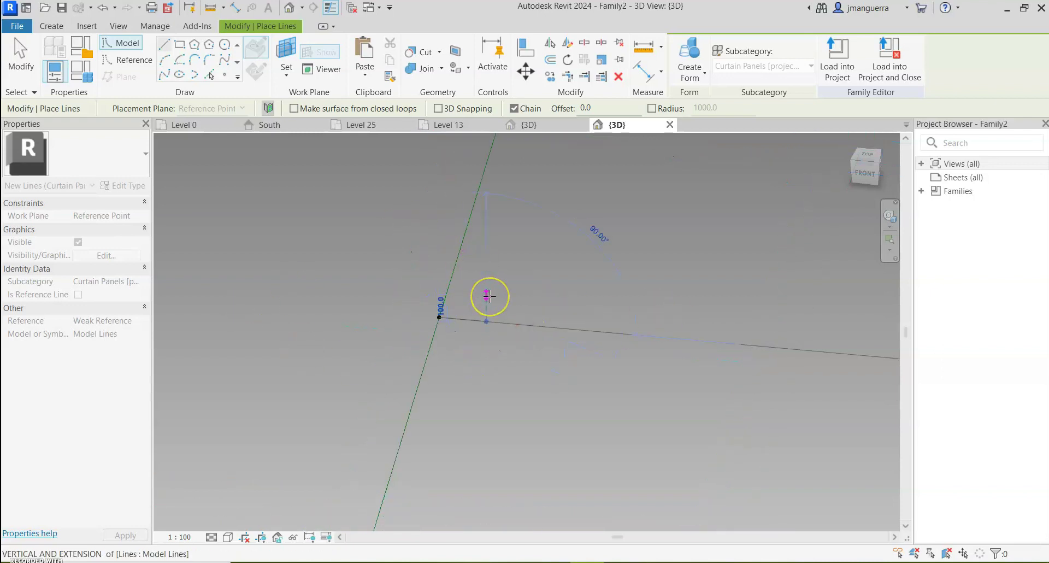
{"action": "type", "text": "1"}
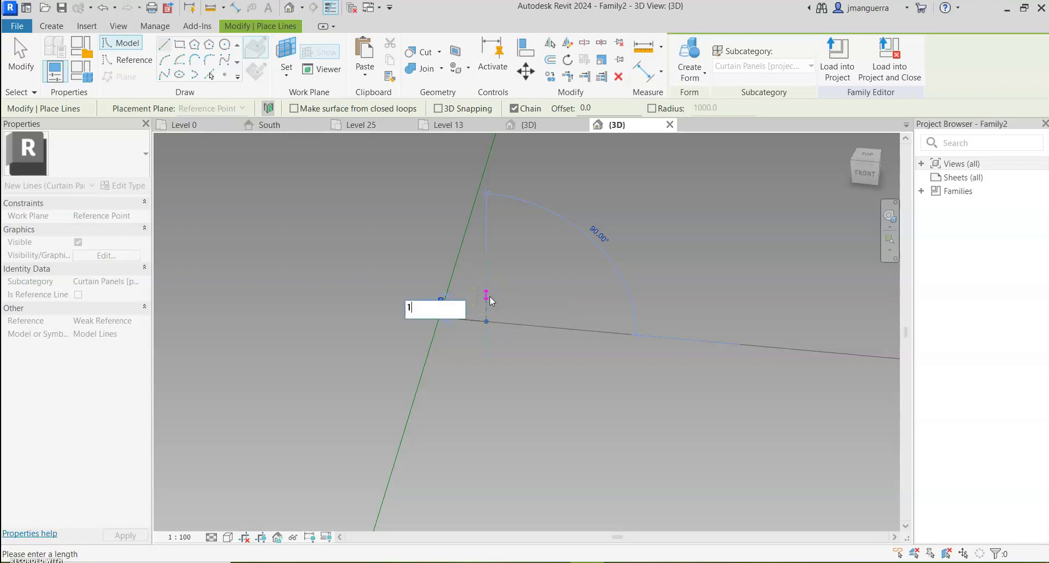
{"action": "type", "text": "00"}
{"action": "key", "text": "Return"}
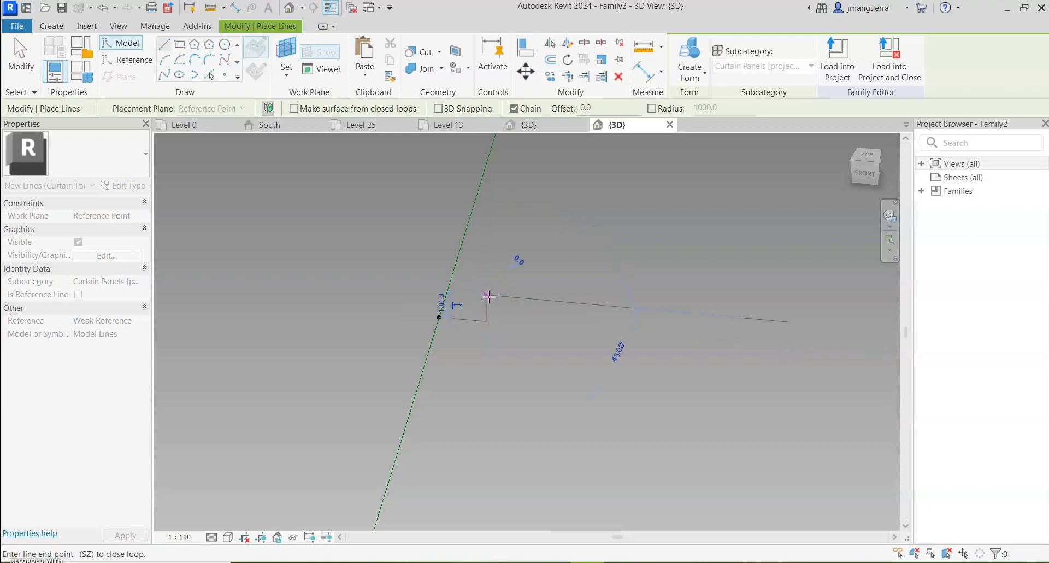
{"action": "left_click", "coordinate": [472, 320]}
{"action": "left_click", "coordinate": [442, 315]}
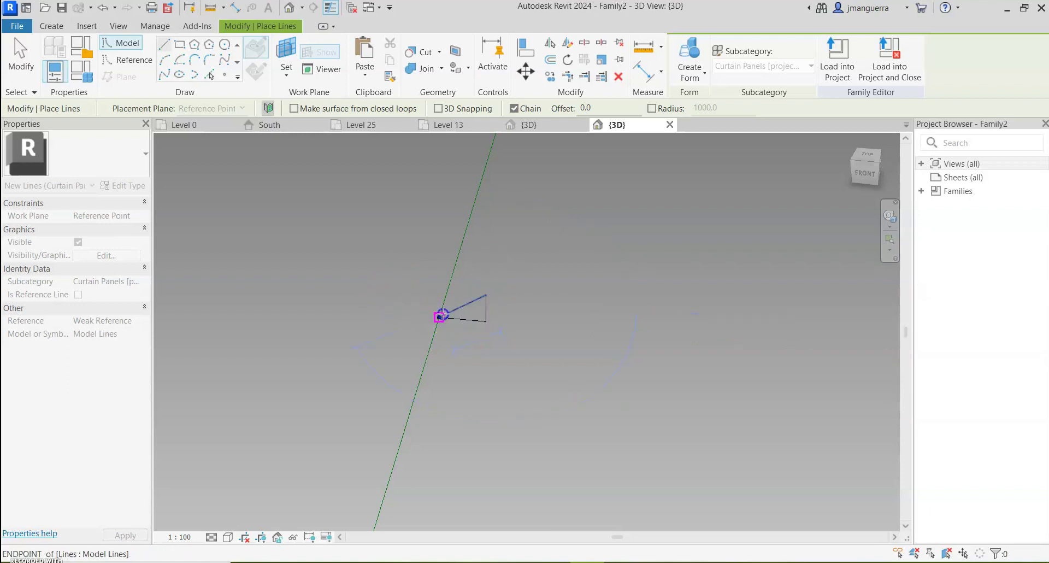
{"action": "left_click", "coordinate": [503, 276]}
{"action": "scroll", "coordinate": [497, 300], "scroll_direction": "down", "scroll_amount": 3}
{"action": "key", "text": "Escape"}
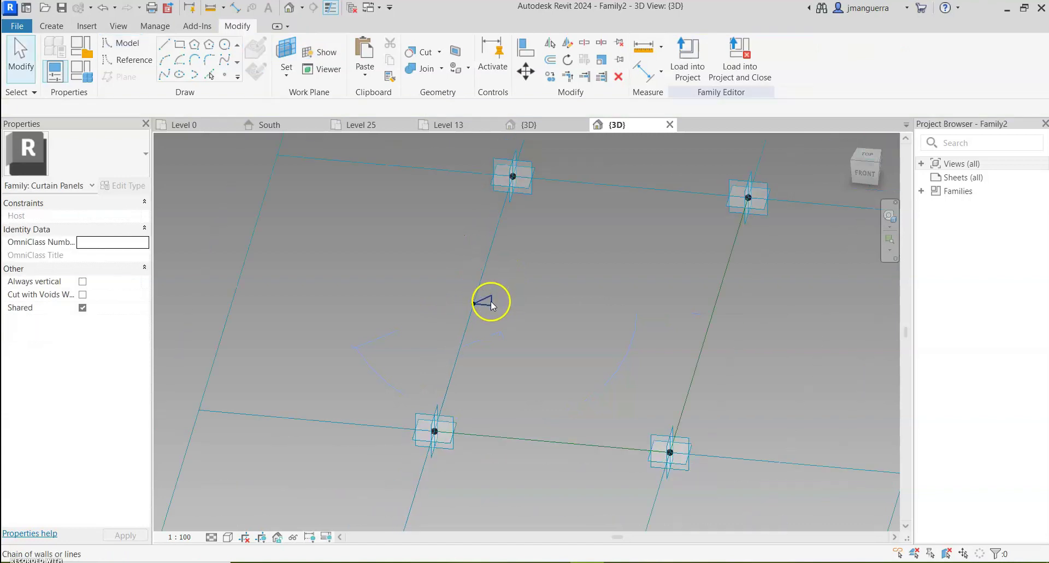
Create a solid form by sweeping the triangular profile along the closed chain of four reference lines
{"action": "left_click", "coordinate": [489, 243]}
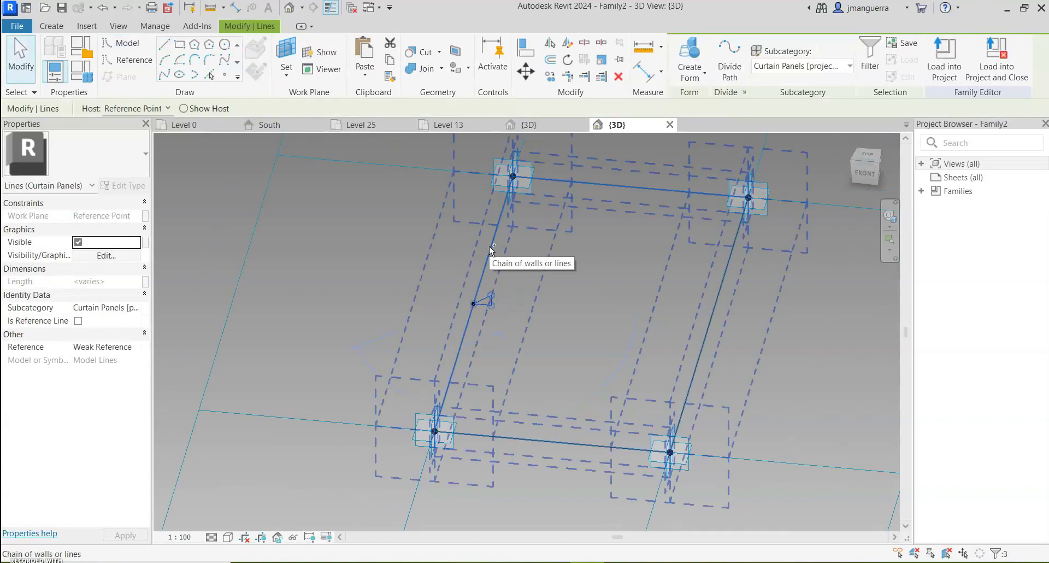
{"action": "left_click", "coordinate": [490, 249]}
{"action": "left_click", "coordinate": [690, 54]}
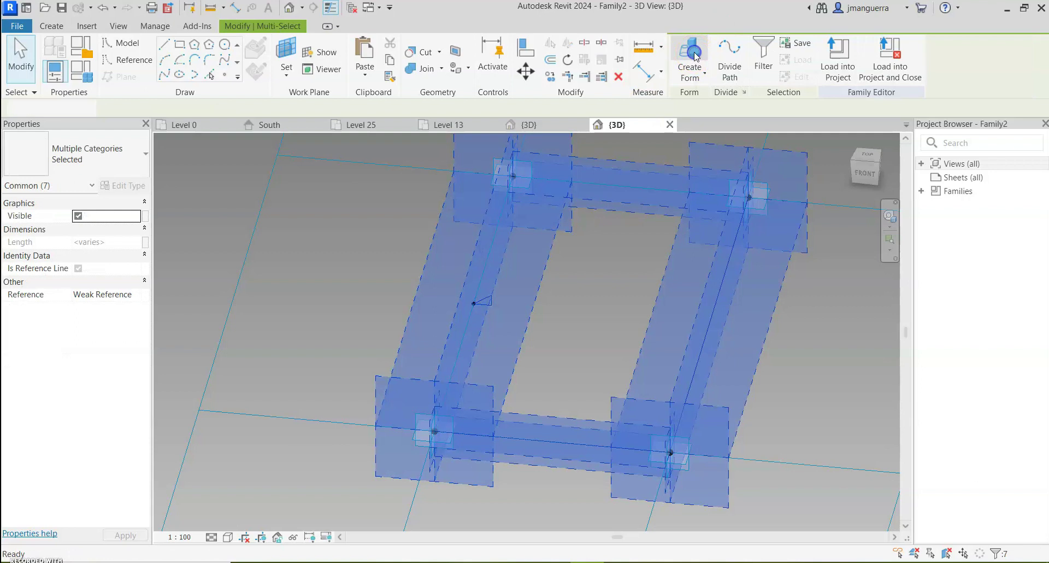
{"action": "mouse_move", "coordinate": [552, 255]}
{"action": "middle_mouse_down", "text": "shift"}
{"action": "mouse_move", "coordinate": [624, 182]}
{"action": "mouse_move", "coordinate": [719, 169]}
{"action": "mouse_move", "coordinate": [555, 264]}
{"action": "middle_mouse_up", "text": "shift"}
{"action": "mouse_move", "coordinate": [625, 269]}
{"action": "middle_mouse_down", "text": "shift"}
{"action": "mouse_move", "coordinate": [625, 300]}
{"action": "mouse_move", "coordinate": [639, 274]}
{"action": "mouse_move", "coordinate": [568, 237]}
{"action": "middle_mouse_up", "text": "shift"}
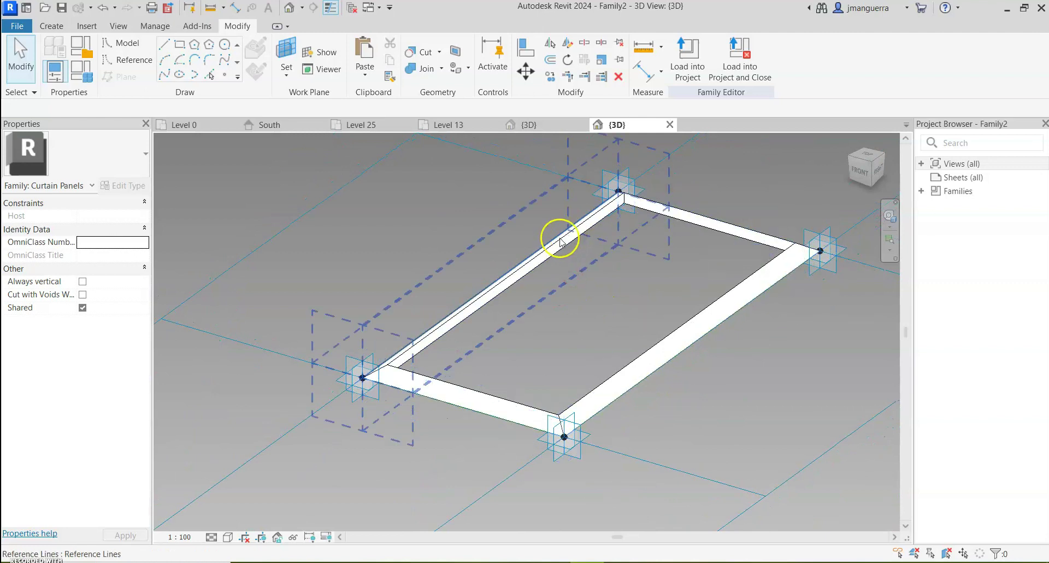
Associate the frame form's Material with a new type family parameter named FRAME, grouped under Materials and Finishes
{"action": "left_click", "coordinate": [552, 258]}
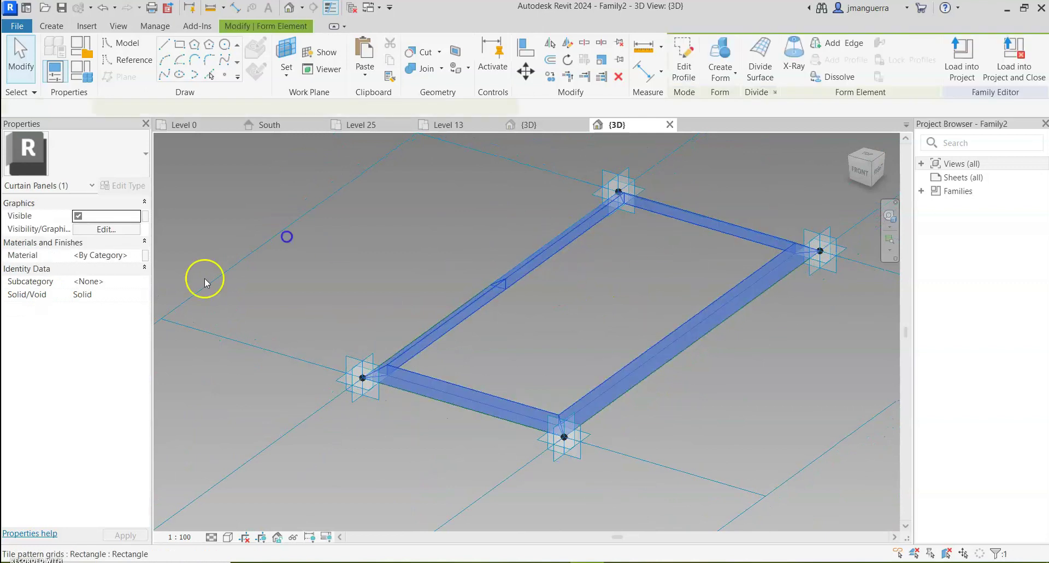
{"action": "left_click", "coordinate": [145, 255]}
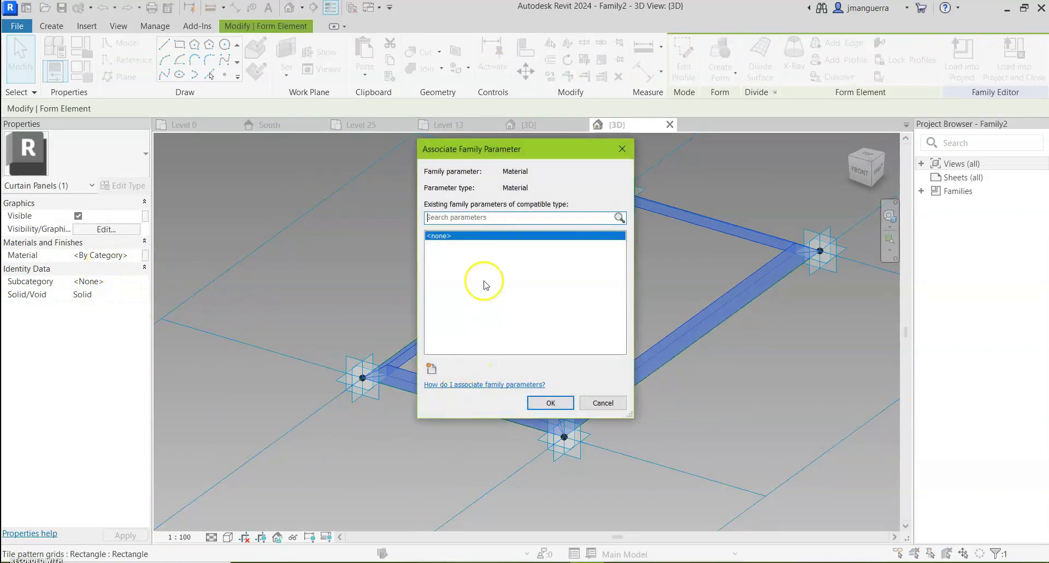
{"action": "left_click", "coordinate": [431, 369]}
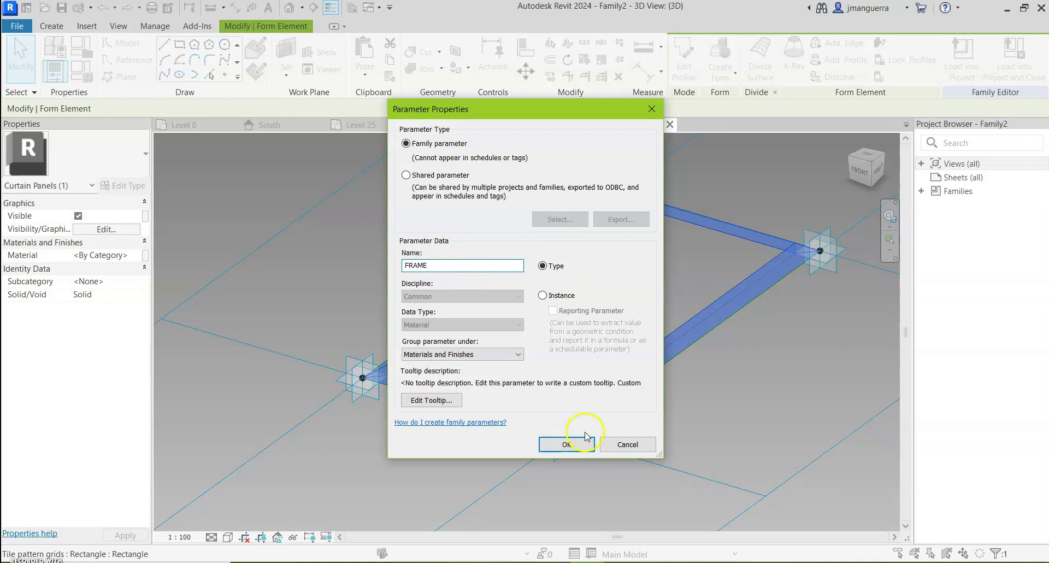
{"action": "left_click", "coordinate": [567, 444]}
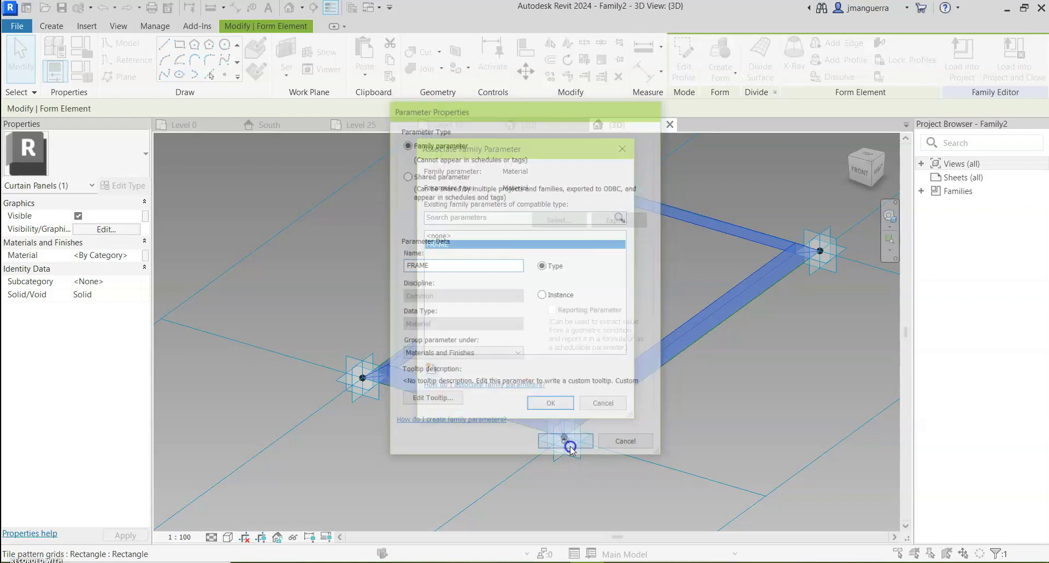
{"action": "left_click", "coordinate": [550, 403]}
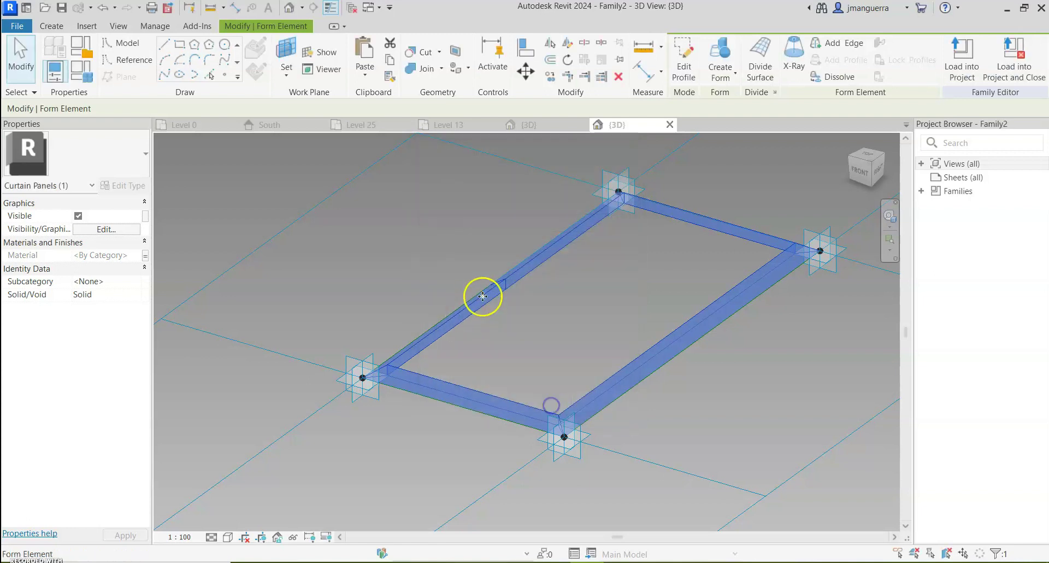
{"action": "left_click", "coordinate": [571, 293]}
{"action": "middle_click_drag", "start_coordinate": [623, 289], "coordinate": [633, 295], "text": "shift"}
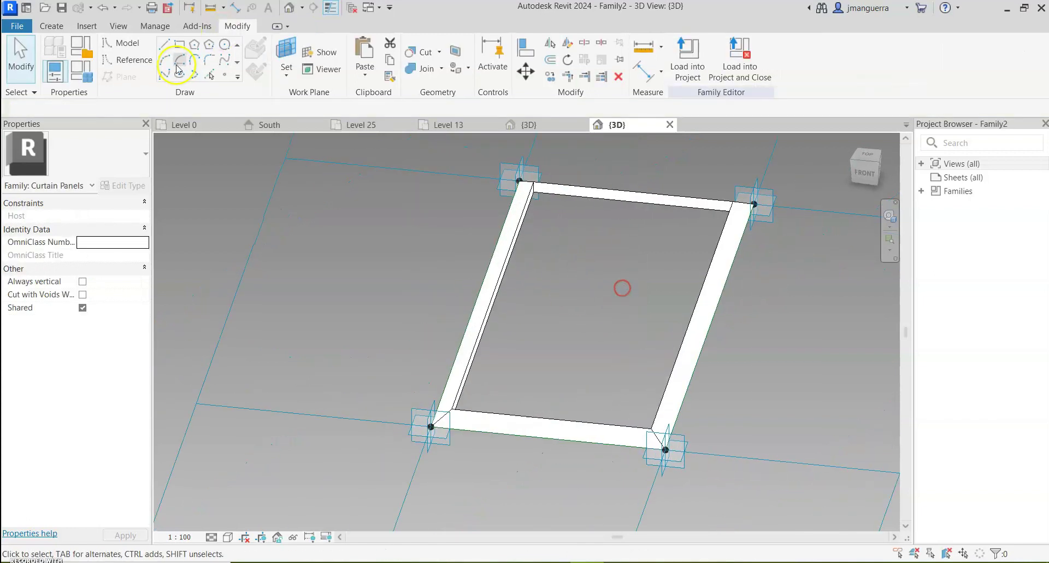
{"action": "mouse_move", "coordinate": [480, 234]}
{"action": "middle_mouse_down", "text": "shift"}
{"action": "mouse_move", "coordinate": [562, 227]}
{"action": "mouse_move", "coordinate": [499, 213]}
{"action": "mouse_move", "coordinate": [644, 281]}
{"action": "mouse_move", "coordinate": [541, 300]}
{"action": "middle_mouse_up", "text": "shift"}
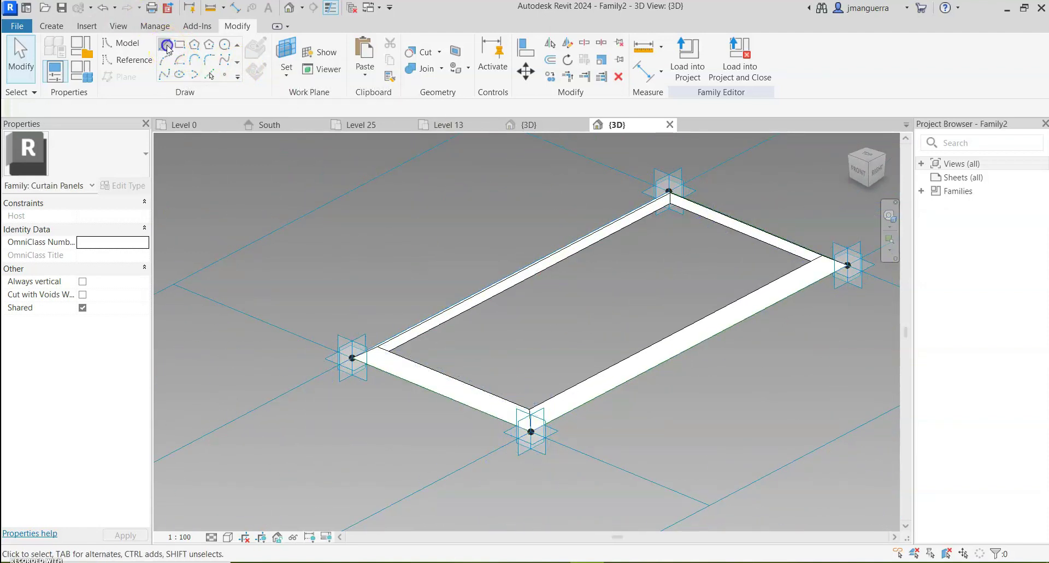
{"action": "left_click", "coordinate": [167, 49]}
{"action": "mouse_move", "coordinate": [667, 176]}
{"action": "middle_mouse_down", "text": "shift"}
{"action": "mouse_move", "coordinate": [726, 286]}
{"action": "mouse_move", "coordinate": [818, 260]}
{"action": "middle_mouse_up", "text": "shift"}
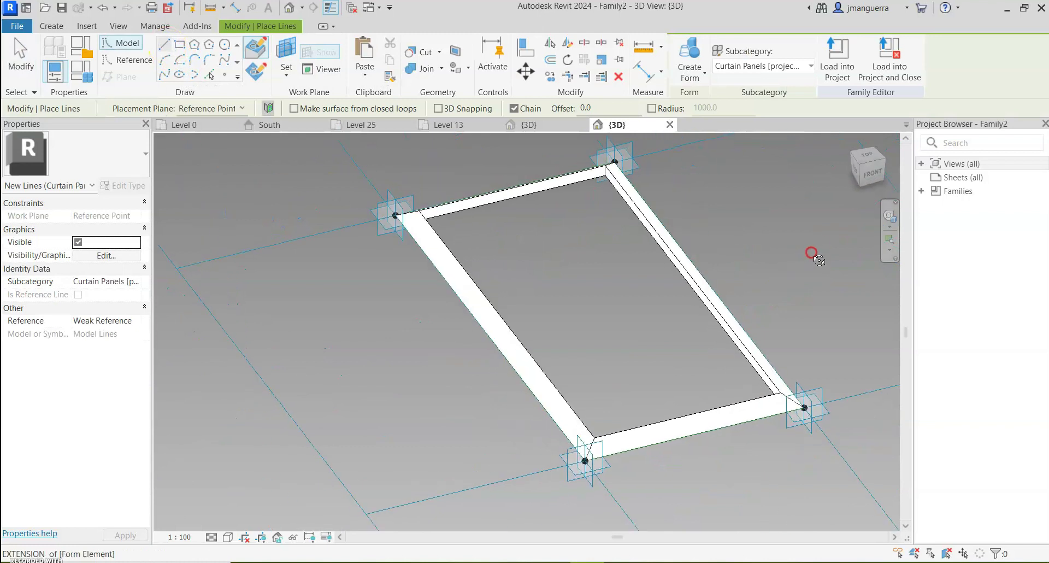
{"action": "scroll", "coordinate": [499, 177], "scroll_direction": "up", "scroll_amount": 2}
{"action": "scroll", "coordinate": [403, 216], "scroll_direction": "up", "scroll_amount": 3}
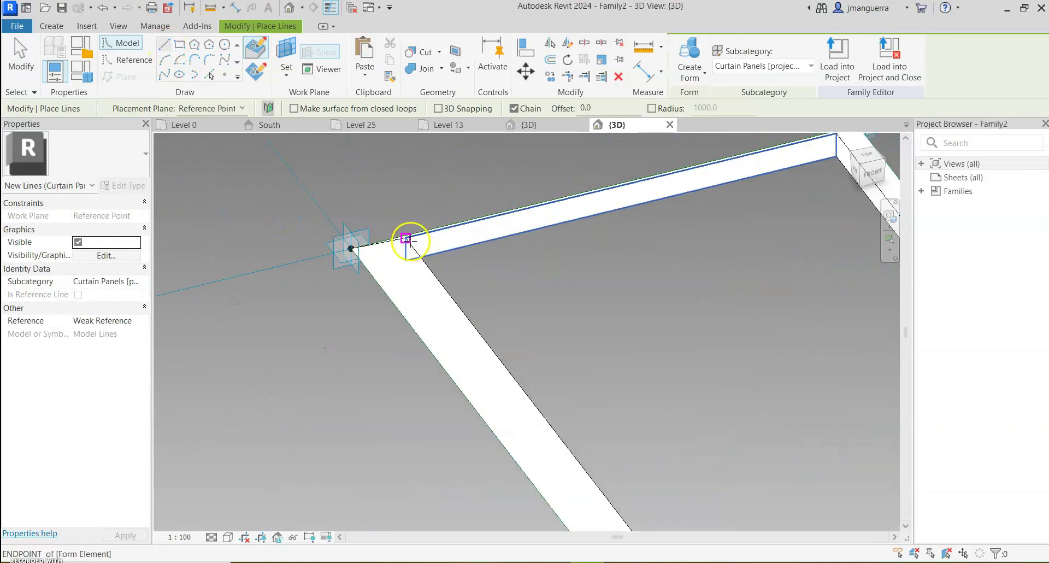
{"action": "key", "text": "Escape"}
{"action": "key", "text": "Escape"}
{"action": "left_click", "coordinate": [440, 234]}
{"action": "scroll", "coordinate": [443, 257], "scroll_direction": "down", "scroll_amount": 2}
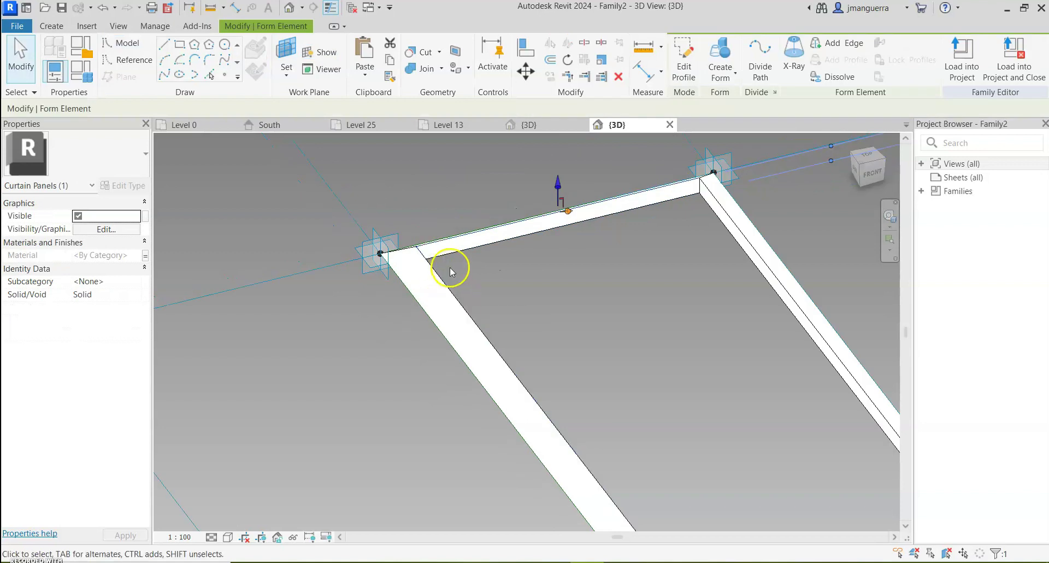
{"action": "left_click", "coordinate": [452, 264]}
Place a reference point at each of the four inner upper corners of the triangular-profile frame
{"action": "left_click", "coordinate": [225, 74]}
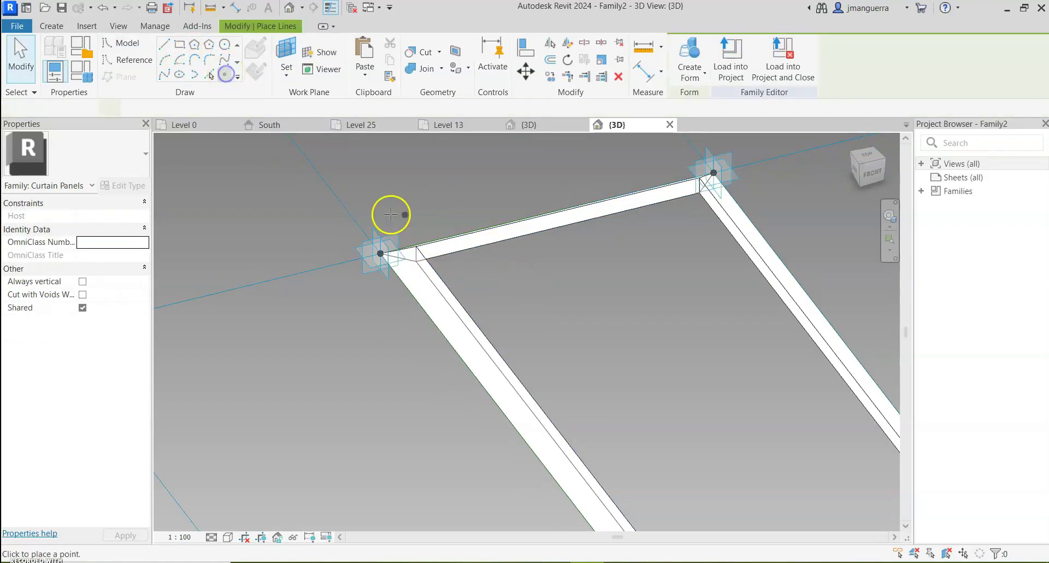
{"action": "left_click", "coordinate": [416, 247]}
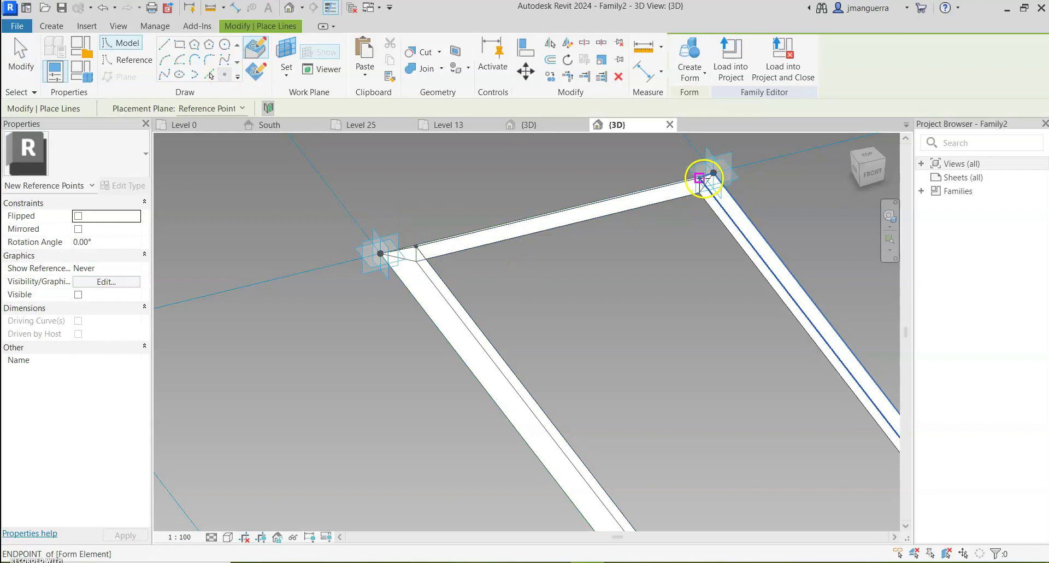
{"action": "middle_click_drag", "start_coordinate": [737, 249], "coordinate": [678, 218], "text": "shift"}
{"action": "scroll", "coordinate": [404, 368], "scroll_direction": "up", "scroll_amount": 3}
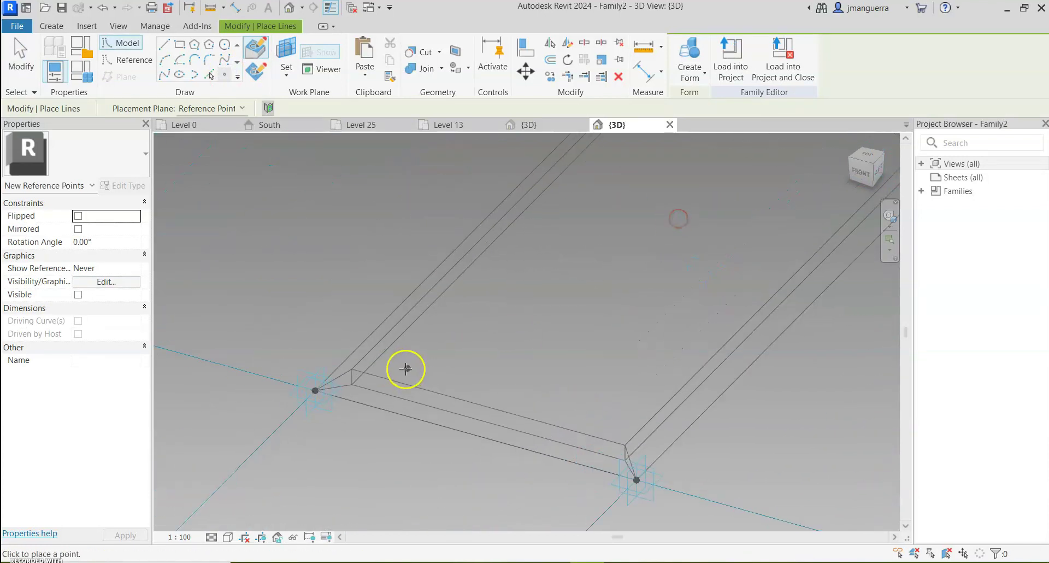
{"action": "left_click", "coordinate": [343, 369]}
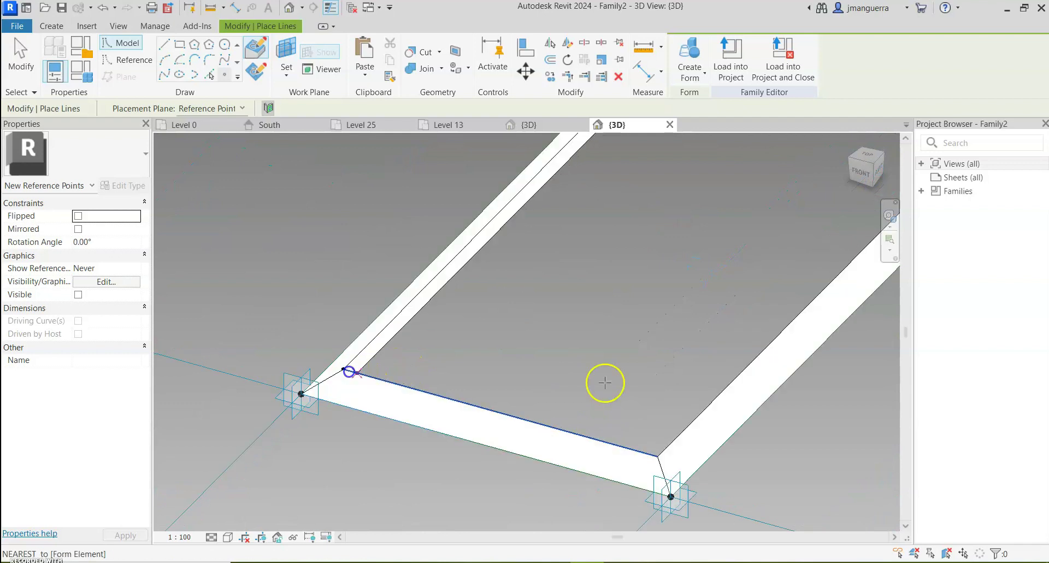
{"action": "left_click", "coordinate": [657, 452]}
{"action": "scroll", "coordinate": [637, 405], "scroll_direction": "down", "scroll_amount": 3}
{"action": "middle_click_drag", "start_coordinate": [637, 406], "coordinate": [733, 384], "text": "shift"}
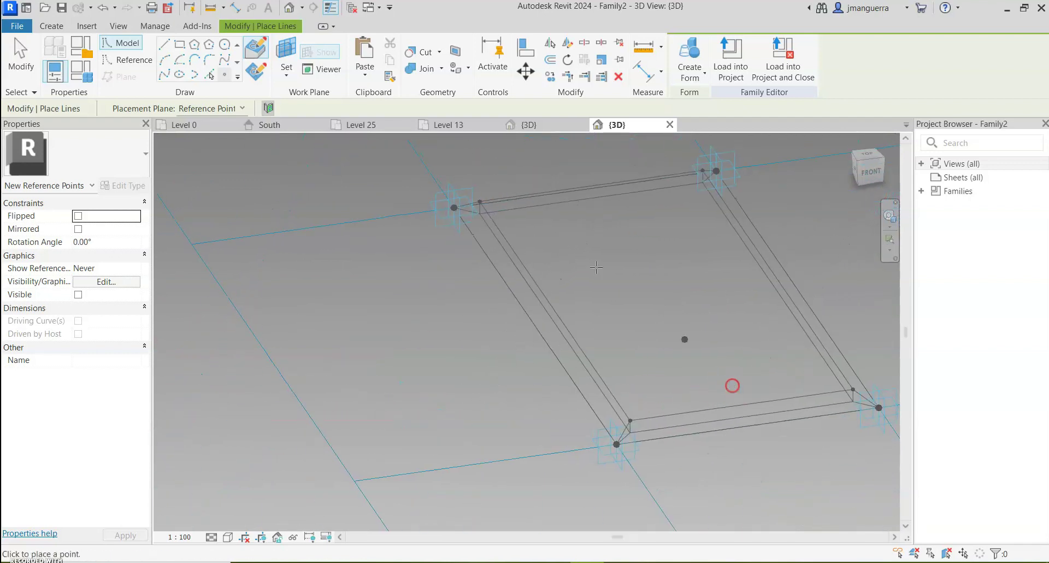
{"action": "scroll", "coordinate": [481, 229], "scroll_direction": "up", "scroll_amount": 3}
{"action": "key", "text": "Escape"}
Join the inner corner reference points with splines through points along the rear short edge and the left long edge of the frame
{"action": "left_click", "coordinate": [480, 189]}
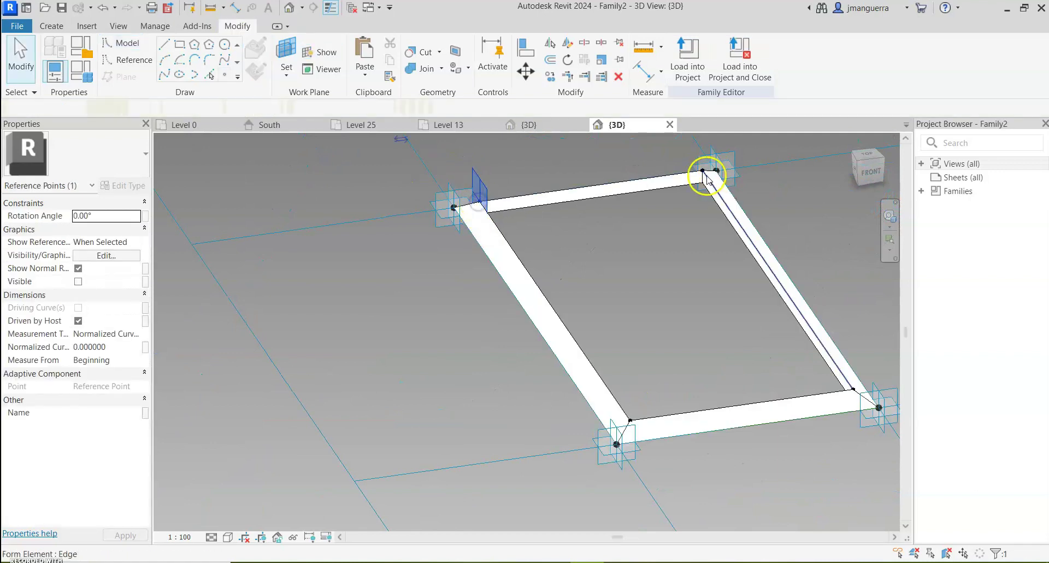
{"action": "left_click", "coordinate": [704, 172], "text": "ctrl"}
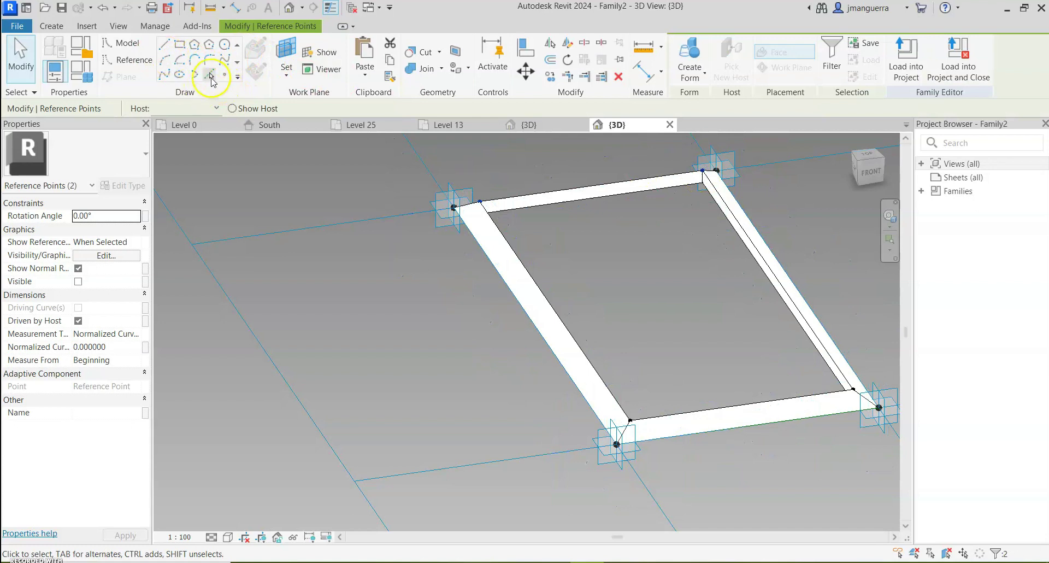
{"action": "left_click", "coordinate": [165, 78]}
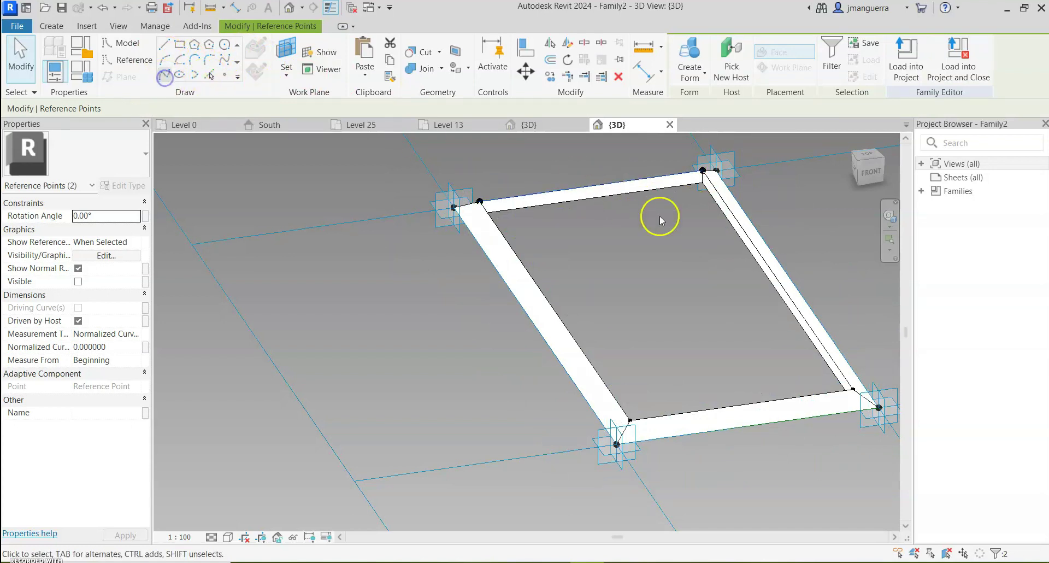
{"action": "left_click", "coordinate": [644, 344]}
{"action": "left_click", "coordinate": [479, 202]}
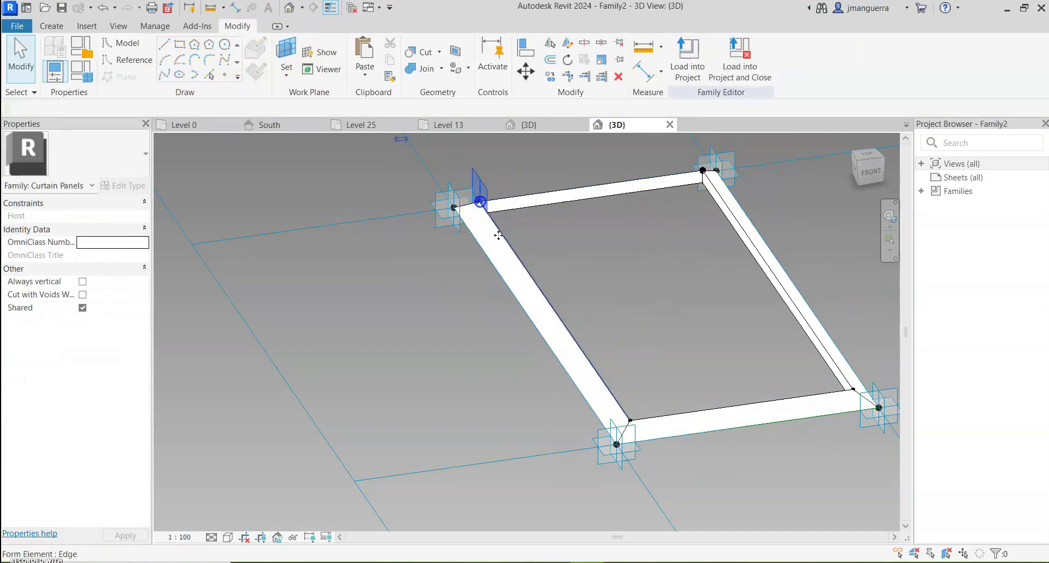
{"action": "left_click", "coordinate": [631, 419], "text": "ctrl"}
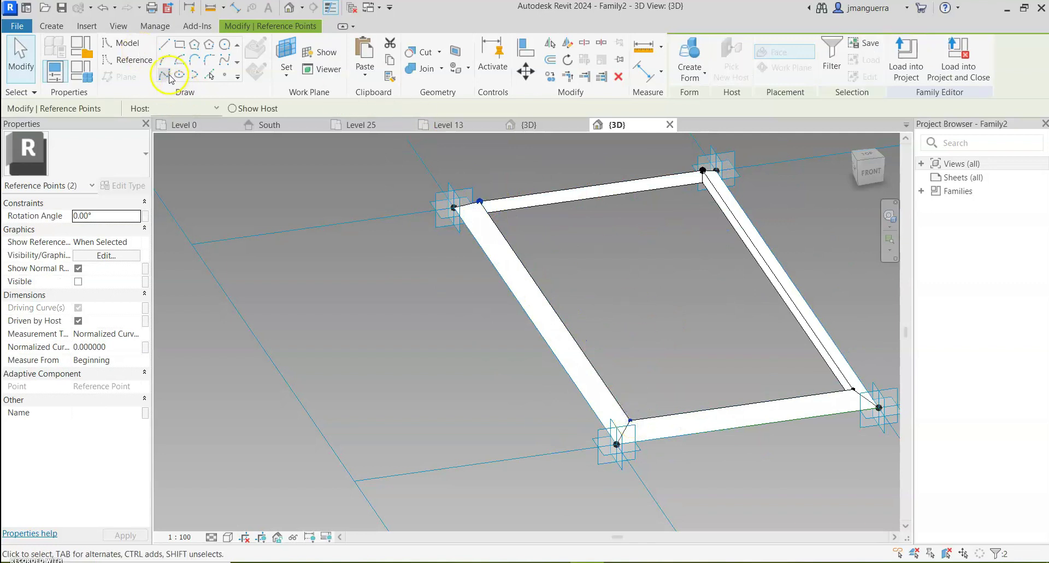
Join the remaining corner reference points with splines through points along the front short edge and the right long edge
{"action": "left_click", "coordinate": [870, 395]}
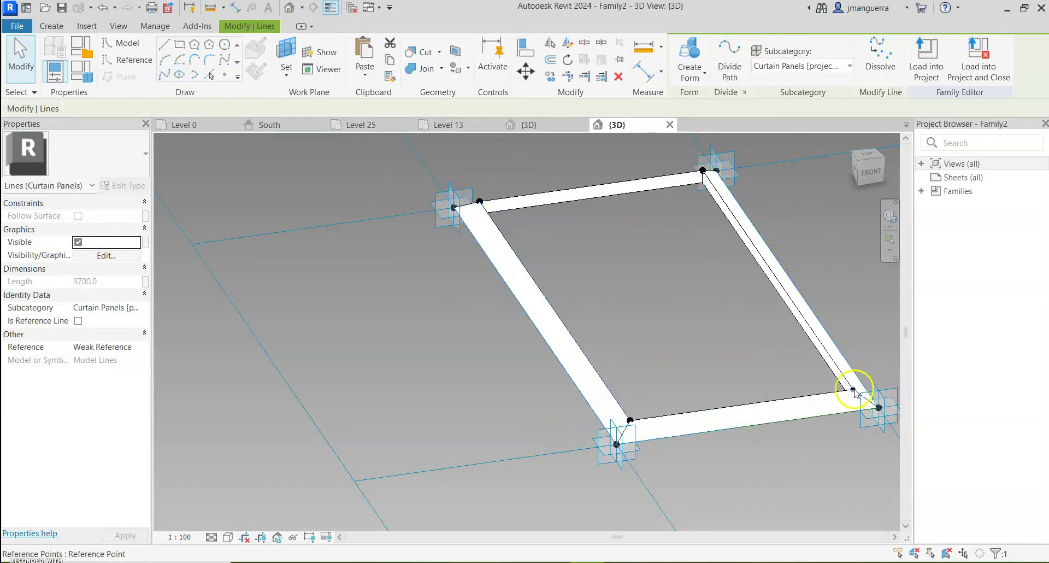
{"action": "left_click", "coordinate": [632, 410]}
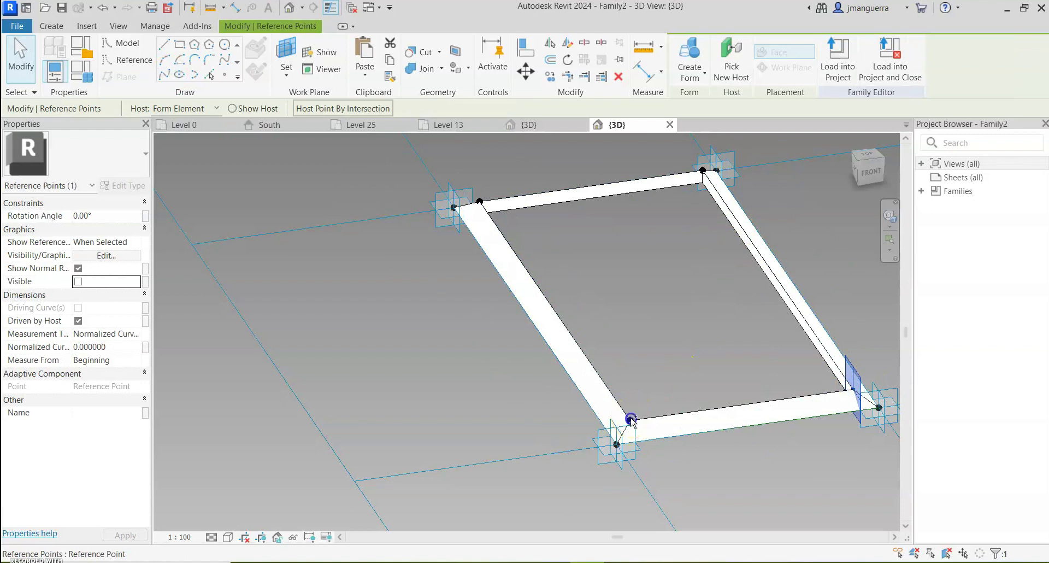
{"action": "left_click", "coordinate": [705, 173]}
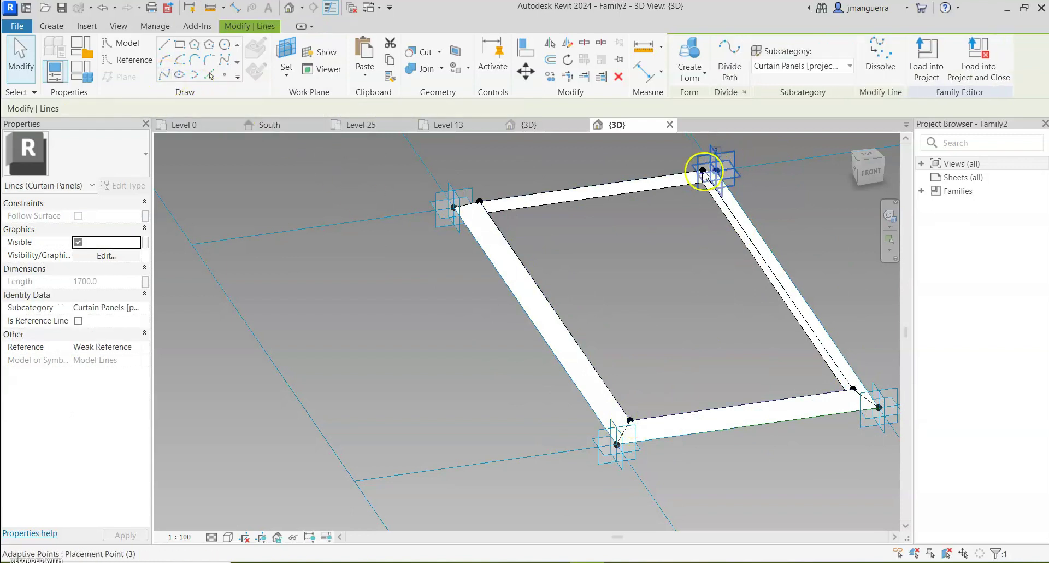
{"action": "left_click", "coordinate": [701, 169]}
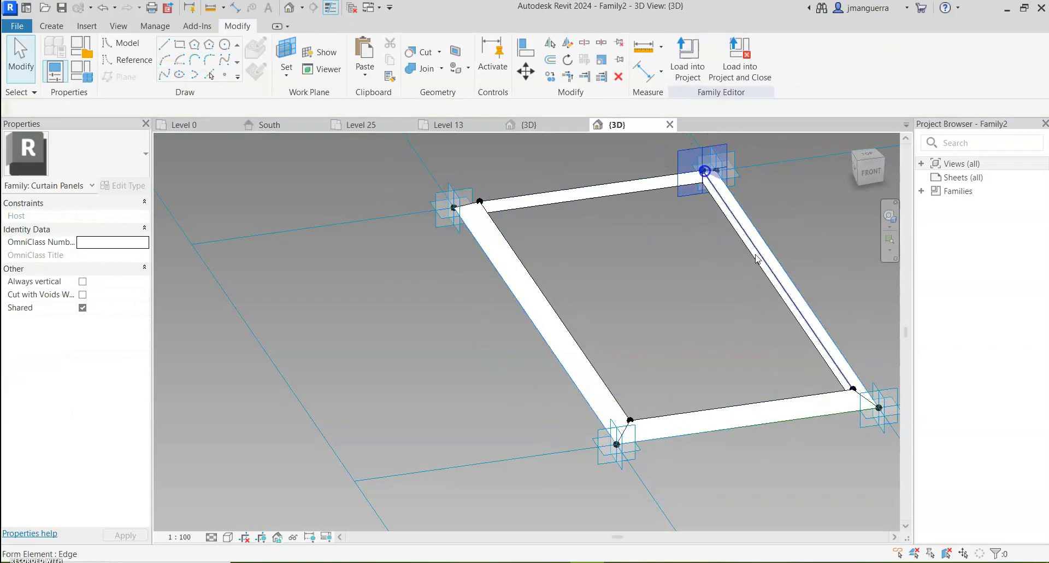
{"action": "left_click", "coordinate": [854, 388], "text": "ctrl"}
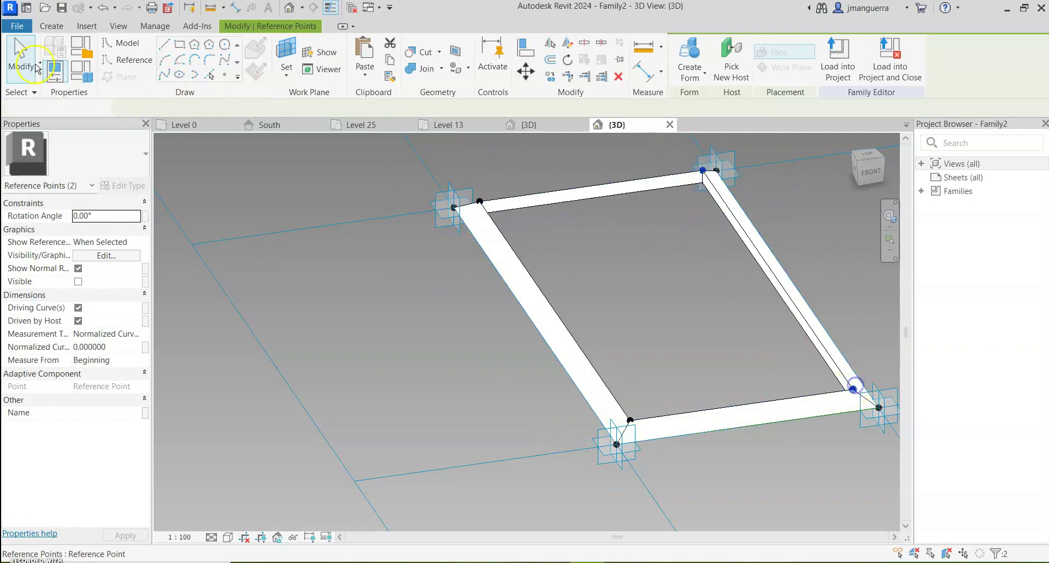
{"action": "left_click", "coordinate": [164, 79]}
Create an extruded solid form from the closed loop of four splines inside the frame
{"action": "key", "text": "Tab"}
{"action": "key", "text": "Tab"}
{"action": "left_click", "coordinate": [692, 175]}
{"action": "left_click", "coordinate": [533, 195]}
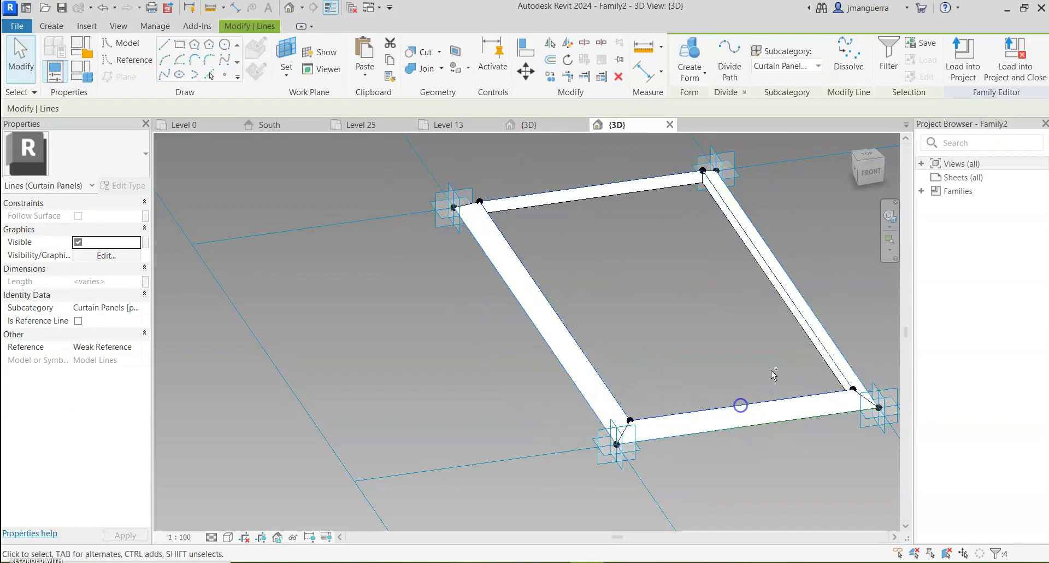
{"action": "left_click", "coordinate": [686, 56]}
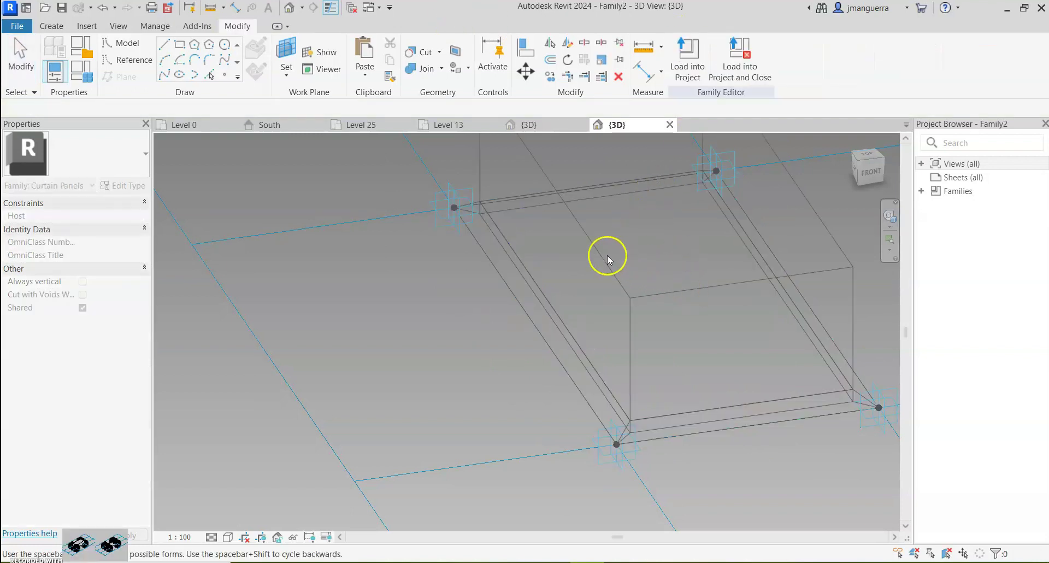
{"action": "scroll", "coordinate": [599, 235], "scroll_direction": "down", "scroll_amount": 2}
{"action": "left_click", "coordinate": [604, 238]}
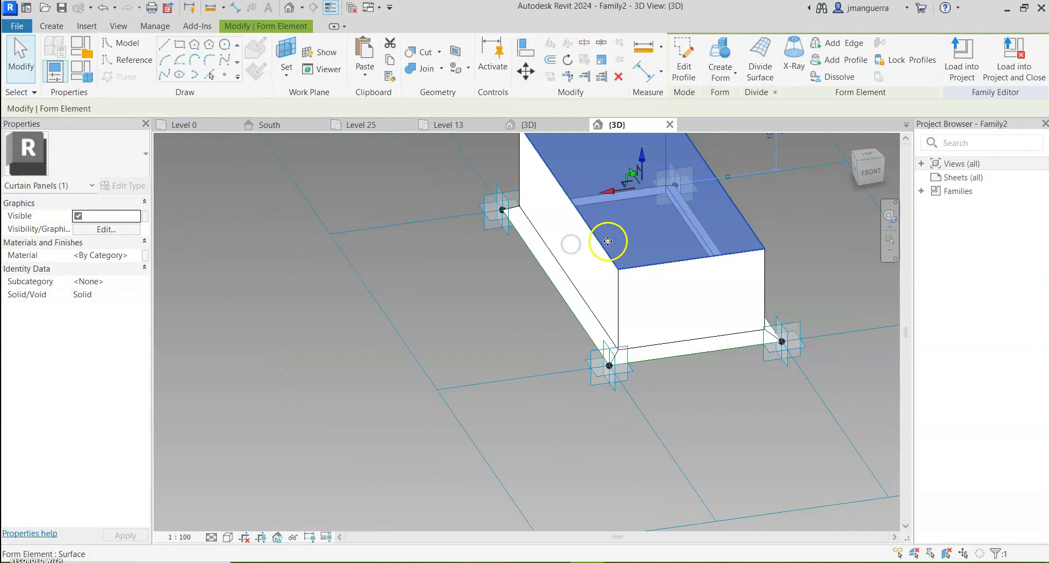
{"action": "left_click", "coordinate": [601, 246]}
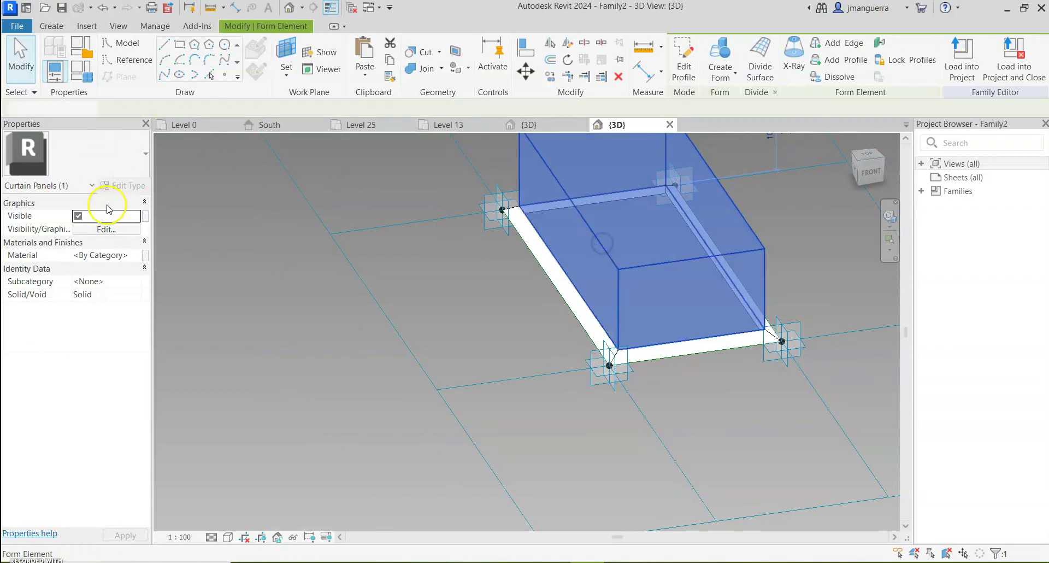
{"action": "left_click", "coordinate": [309, 238]}
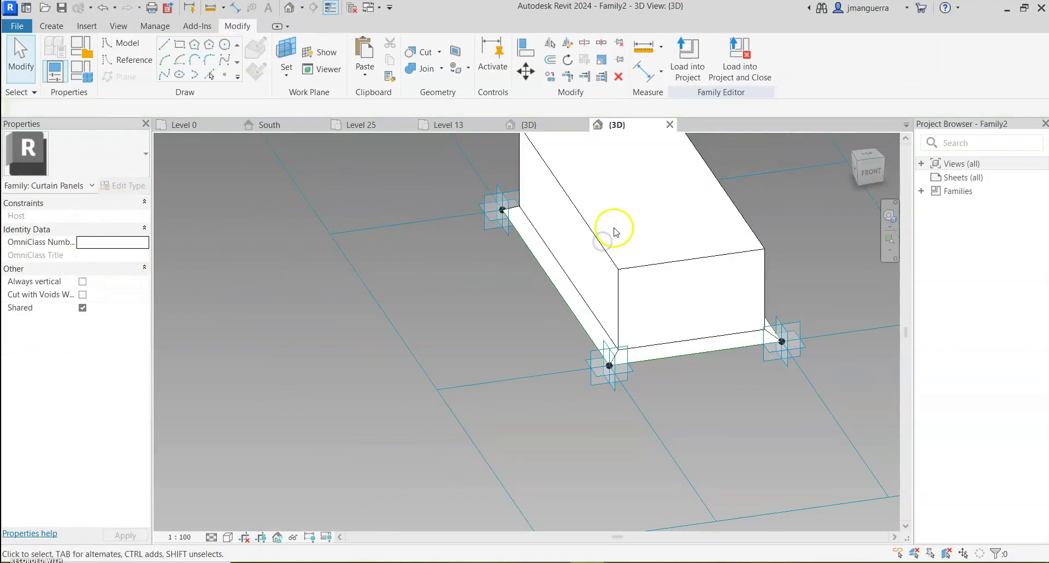
Try to lower the extruded solid's top face to flatten it into a 100 mm panel inside the frame
{"action": "left_click", "coordinate": [595, 236]}
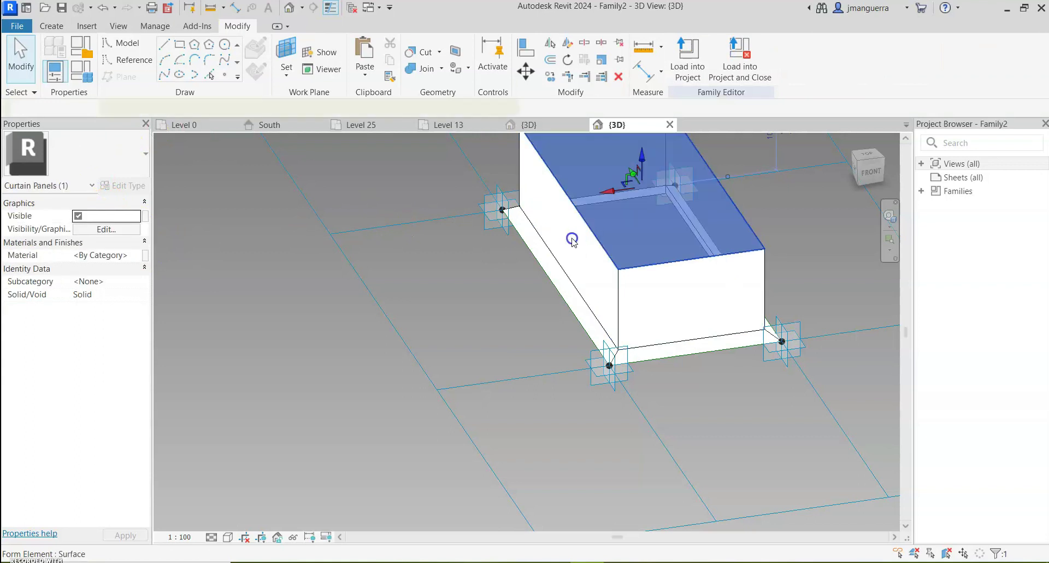
{"action": "middle_click_drag", "start_coordinate": [699, 241], "coordinate": [696, 186], "text": "shift"}
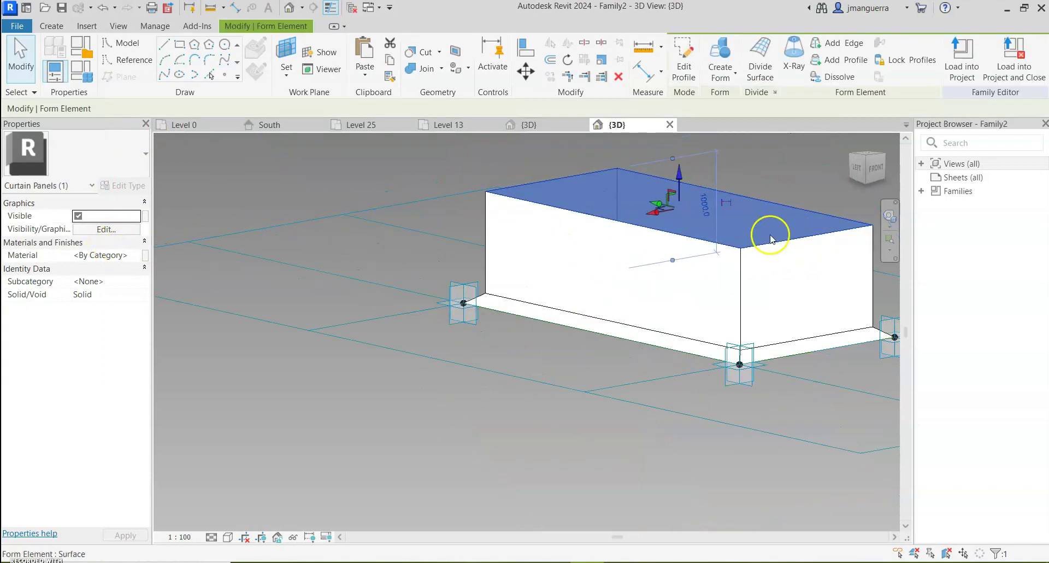
{"action": "middle_click_drag", "start_coordinate": [765, 234], "coordinate": [697, 234], "text": "shift"}
{"action": "left_click_drag", "start_coordinate": [679, 176], "coordinate": [683, 287]}
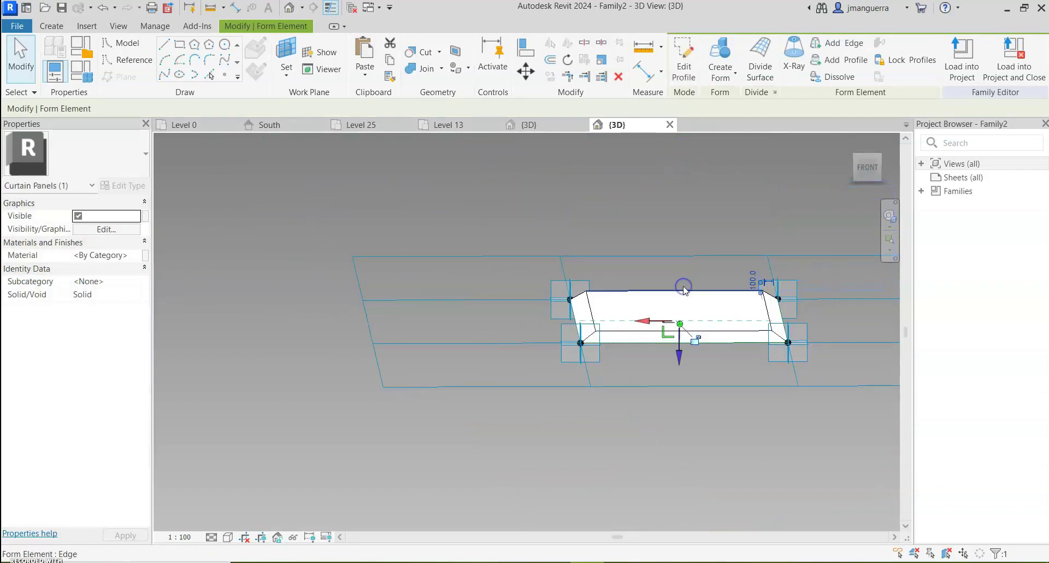
{"action": "left_click", "coordinate": [465, 282]}
{"action": "middle_click_drag", "start_coordinate": [649, 327], "coordinate": [800, 386], "text": "shift"}
{"action": "scroll", "coordinate": [566, 249], "scroll_direction": "up", "scroll_amount": 3}
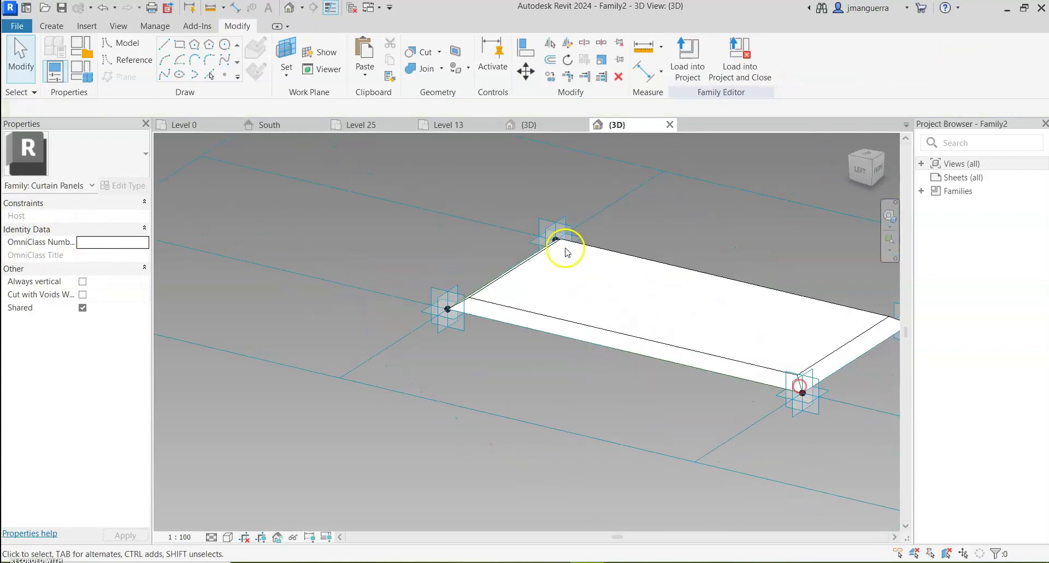
{"action": "scroll", "coordinate": [565, 249], "scroll_direction": "up", "scroll_amount": 2}
{"action": "left_click", "coordinate": [508, 279]}
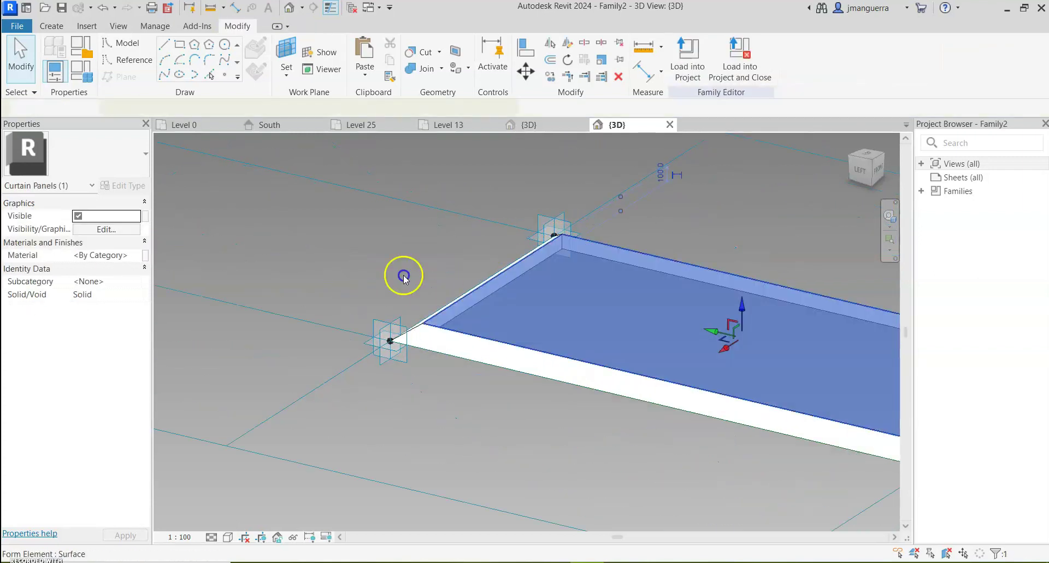
{"action": "left_click", "coordinate": [145, 202]}
{"action": "left_click", "coordinate": [144, 202]}
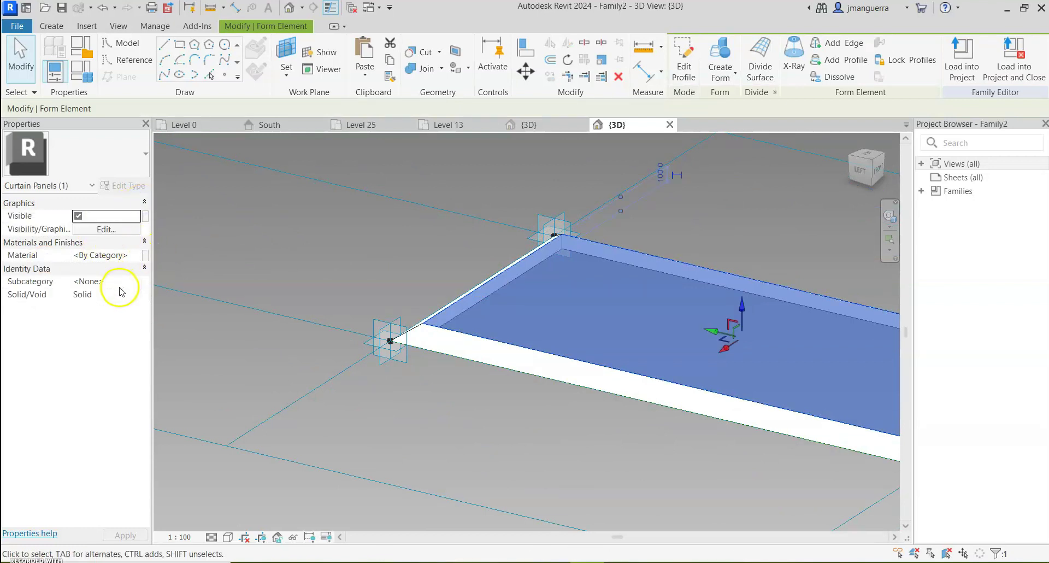
{"action": "key", "text": "Escape"}
{"action": "key", "text": "Tab"}
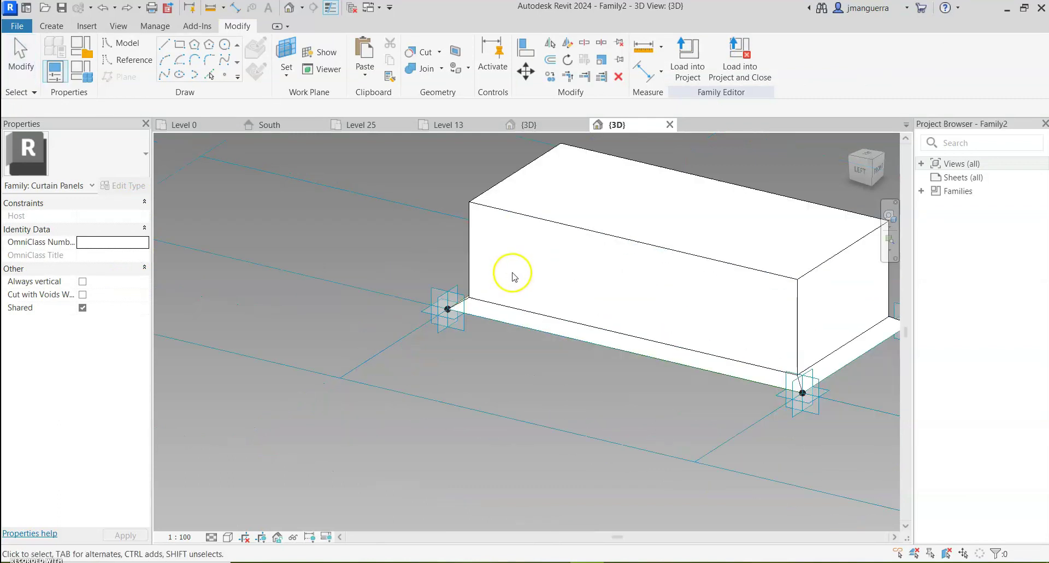
Lower the infill solid's top face from a side view to leave a 100 mm thick panel within the frame
{"action": "left_click", "coordinate": [502, 208]}
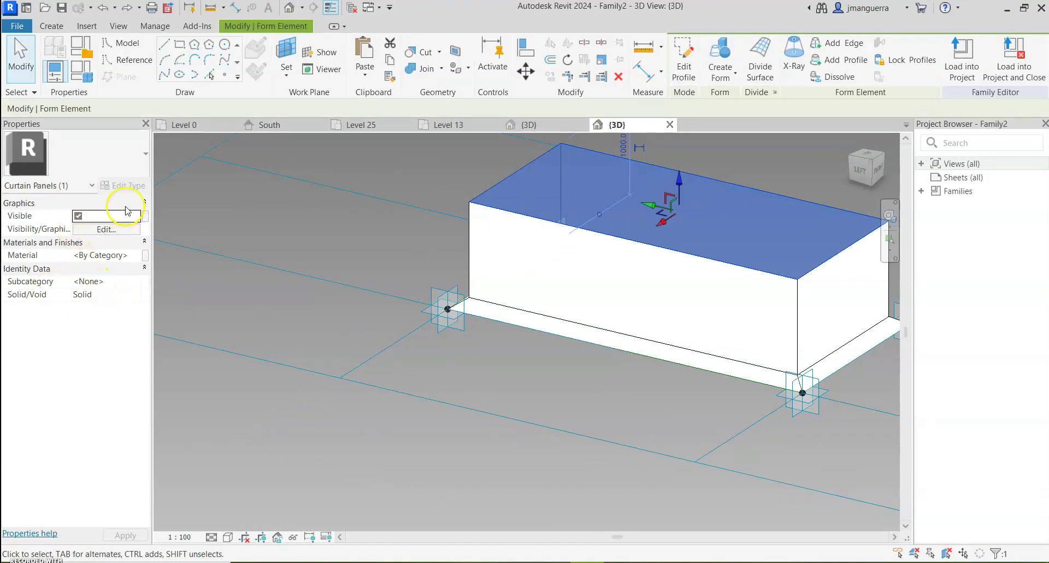
{"action": "left_click", "coordinate": [883, 168]}
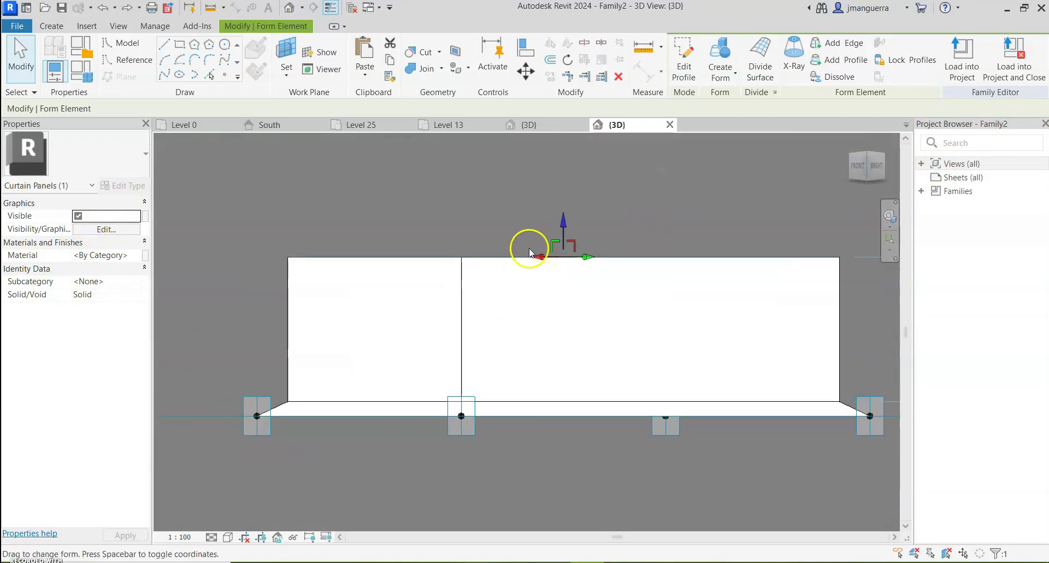
{"action": "scroll", "coordinate": [550, 235], "scroll_direction": "down", "scroll_amount": 2}
{"action": "left_click_drag", "start_coordinate": [546, 227], "coordinate": [548, 303]}
{"action": "middle_click_drag", "start_coordinate": [585, 234], "coordinate": [700, 394], "text": "shift"}
{"action": "scroll", "coordinate": [508, 244], "scroll_direction": "up", "scroll_amount": 3}
{"action": "key", "text": "Escape"}
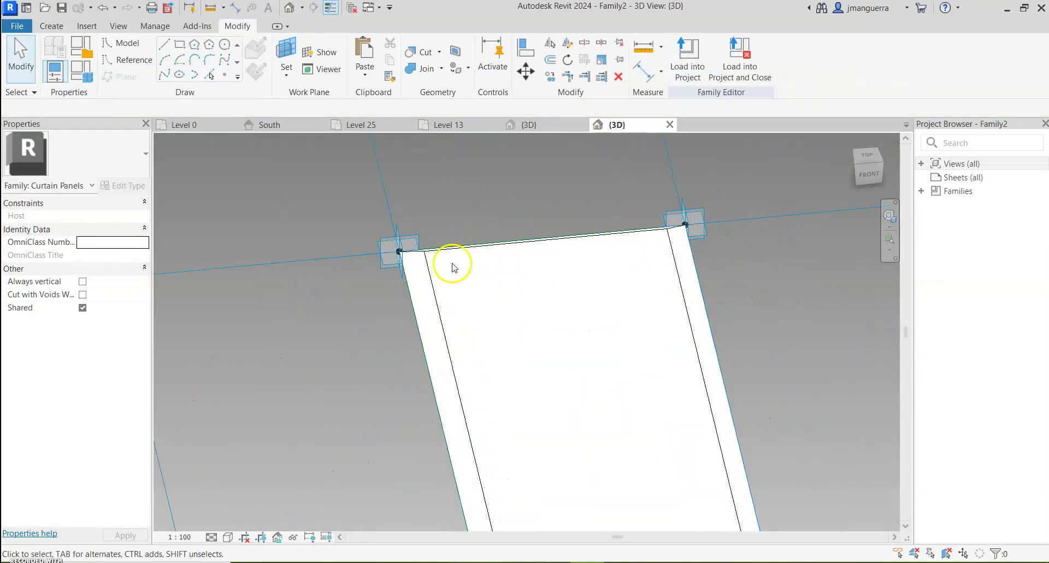
Associate the infill solid's Material with a new type family parameter named GLASS, grouped under Materials and Finishes
{"action": "left_click", "coordinate": [461, 251]}
{"action": "scroll", "coordinate": [460, 252], "scroll_direction": "down", "scroll_amount": 2}
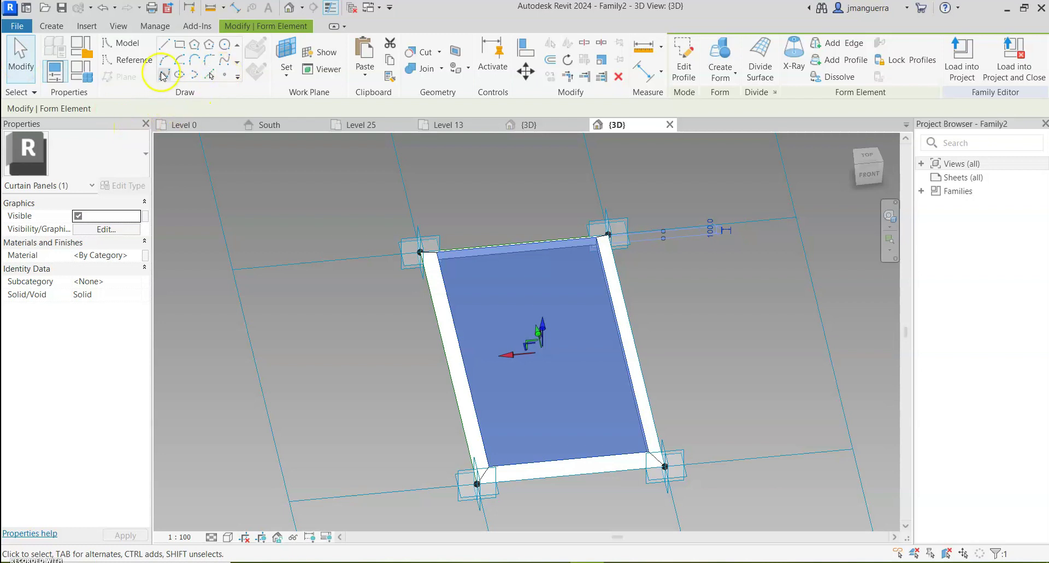
{"action": "left_click", "coordinate": [146, 255]}
{"action": "left_click", "coordinate": [431, 371]}
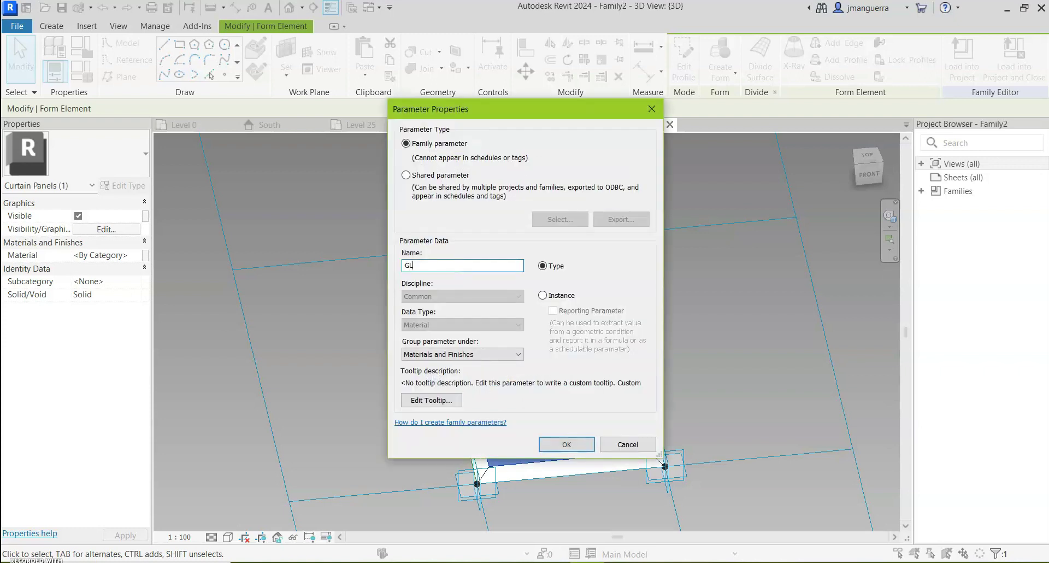
{"action": "left_click", "coordinate": [565, 445]}
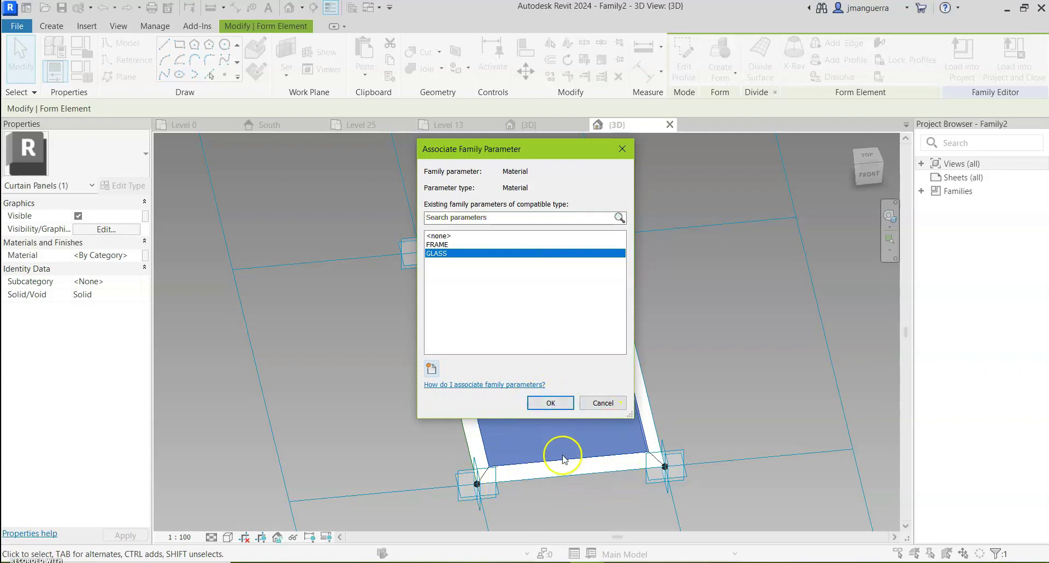
{"action": "left_click", "coordinate": [548, 402]}
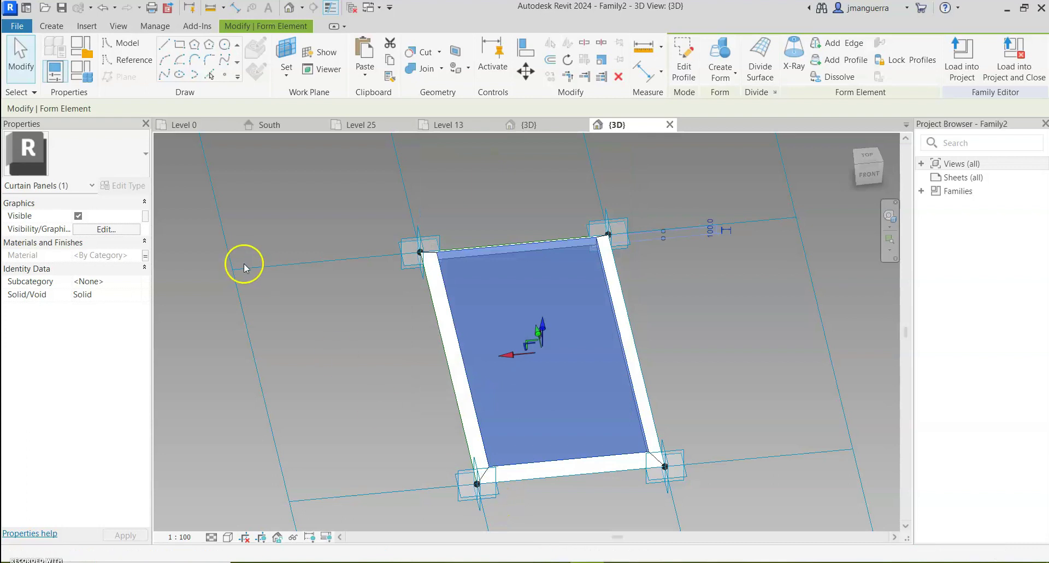
{"action": "left_click", "coordinate": [367, 363]}
{"action": "middle_click_drag", "start_coordinate": [368, 363], "coordinate": [402, 334], "text": "shift"}
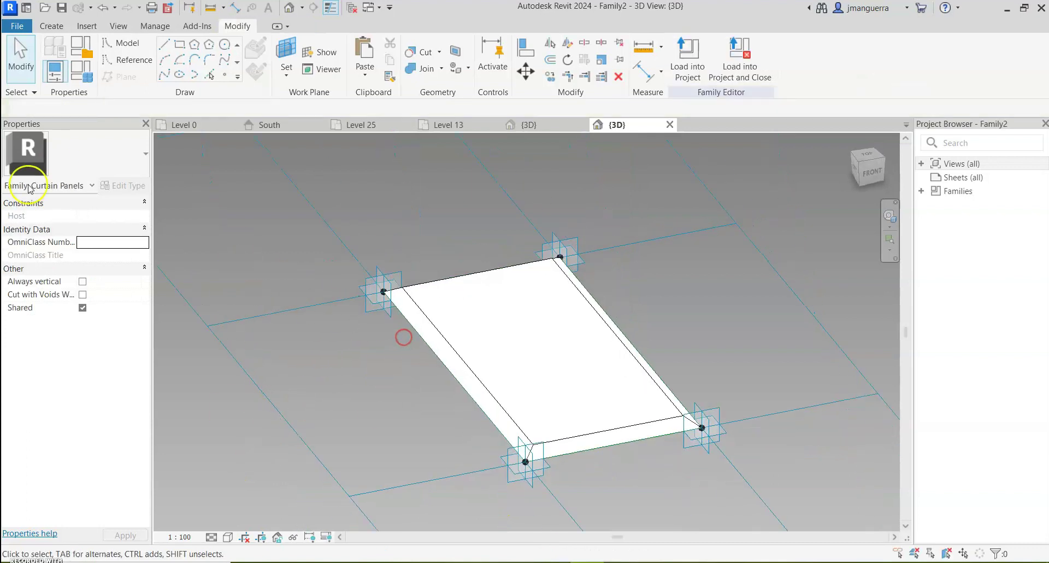
Create a new material named _FRAME for the FRAME parameter in the family types
{"action": "left_click", "coordinate": [364, 409]}
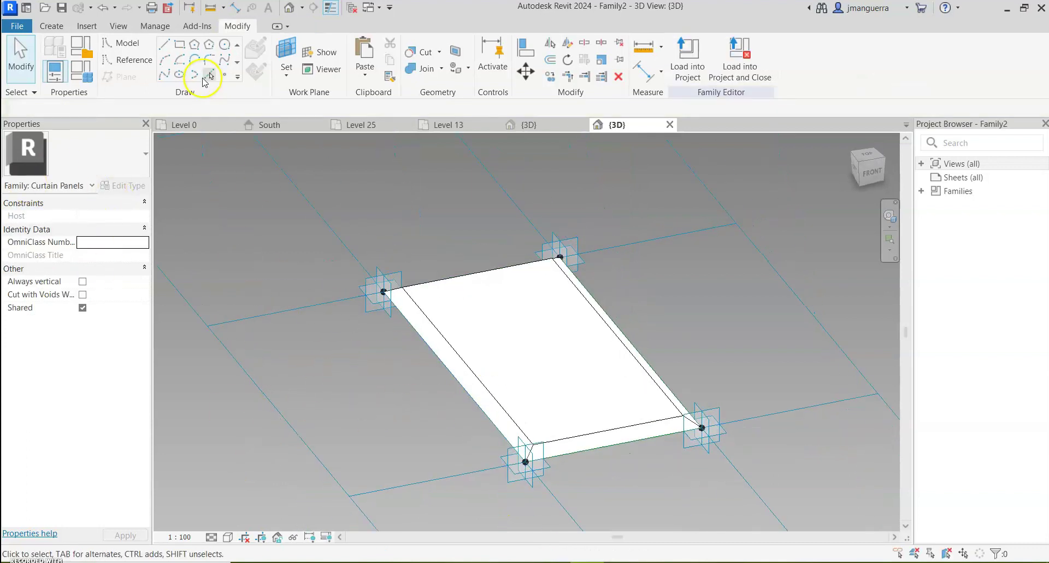
{"action": "left_click", "coordinate": [93, 78]}
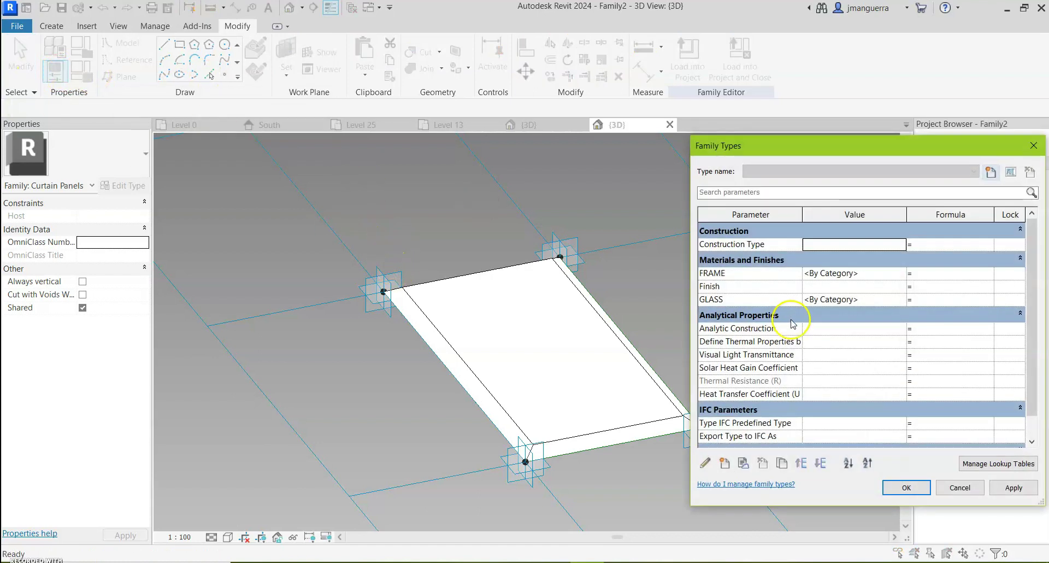
{"action": "left_click", "coordinate": [879, 273]}
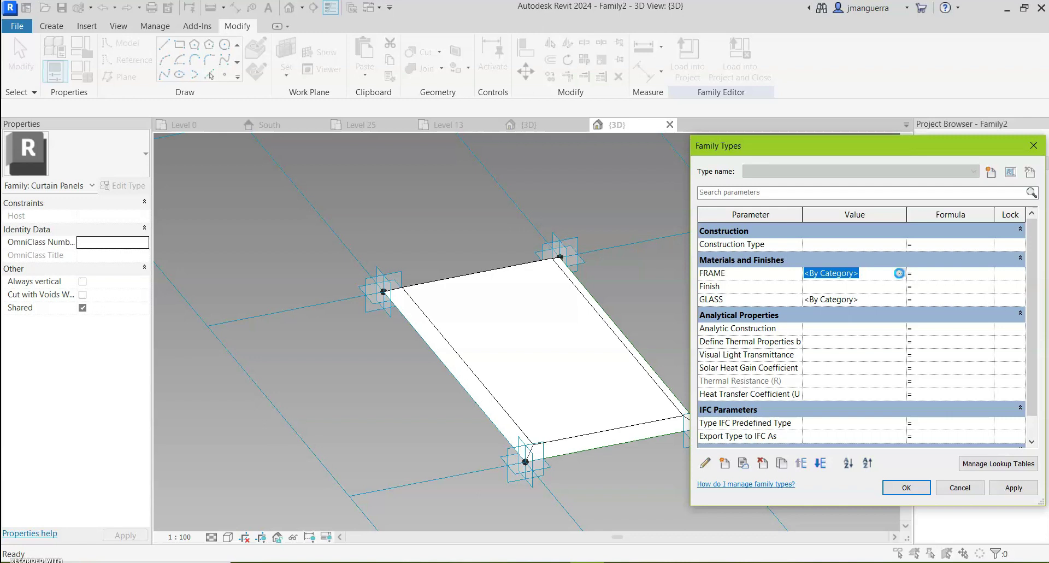
{"action": "left_click", "coordinate": [898, 273]}
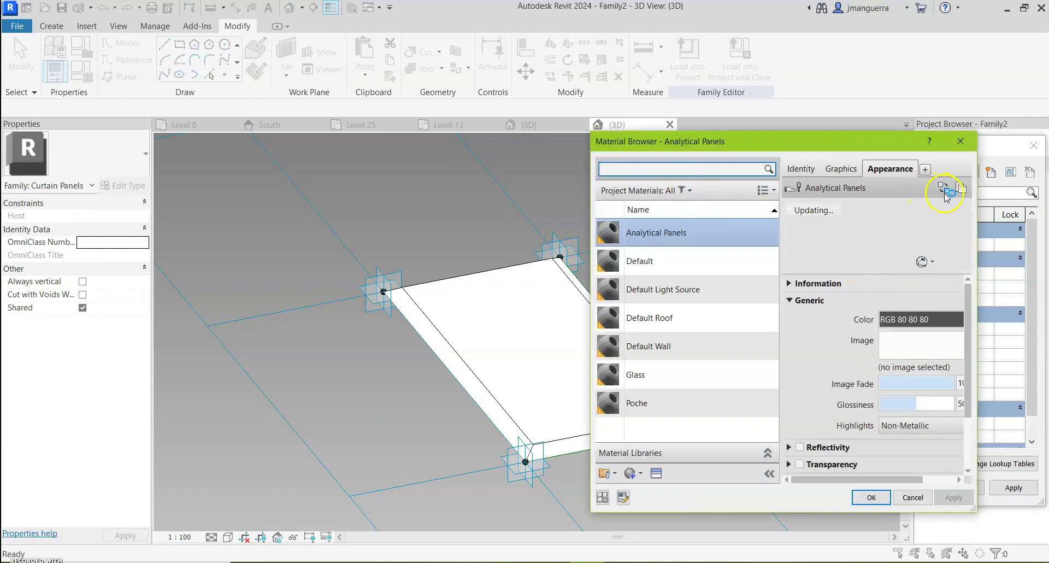
{"action": "left_click", "coordinate": [632, 478]}
{"action": "left_click", "coordinate": [659, 490]}
{"action": "right_click", "coordinate": [676, 322]}
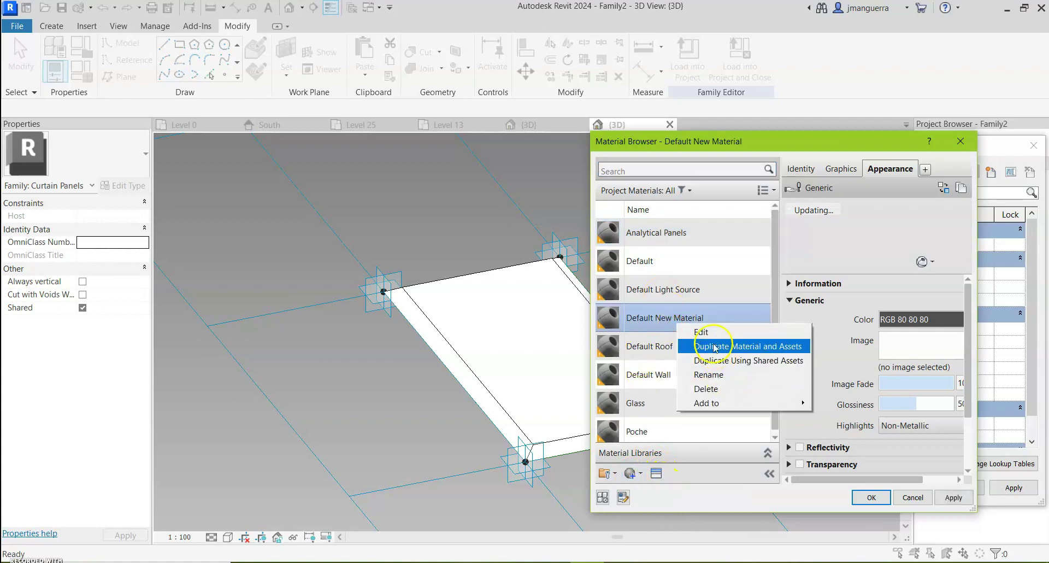
{"action": "left_click", "coordinate": [716, 376]}
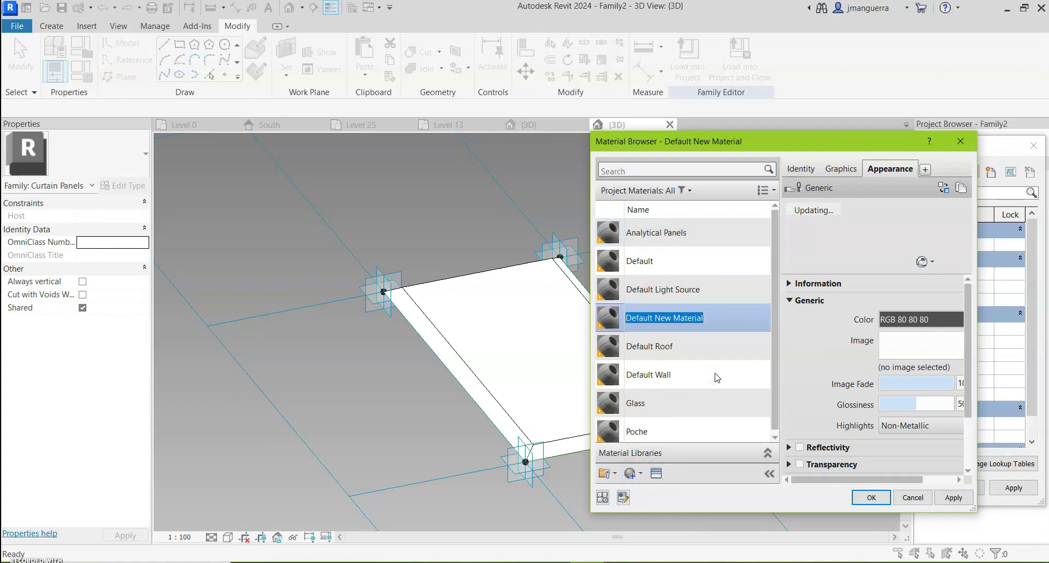
{"action": "key", "text": "BackSpace"}
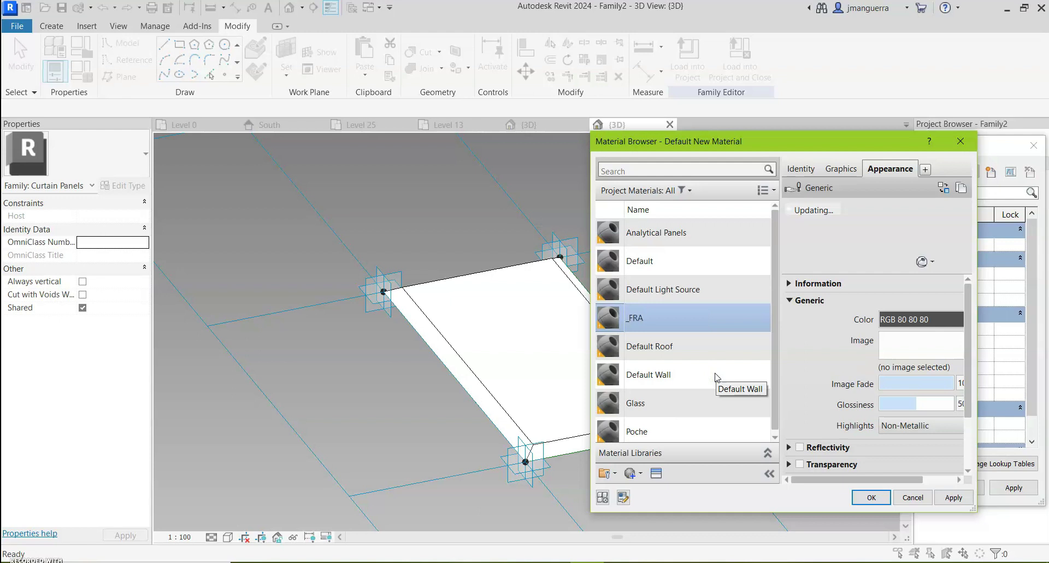
Replace the _FRAME material's appearance asset with the grey Aluminum - Anodized Glossy from the Metal appearance library
{"action": "left_click", "coordinate": [938, 187]}
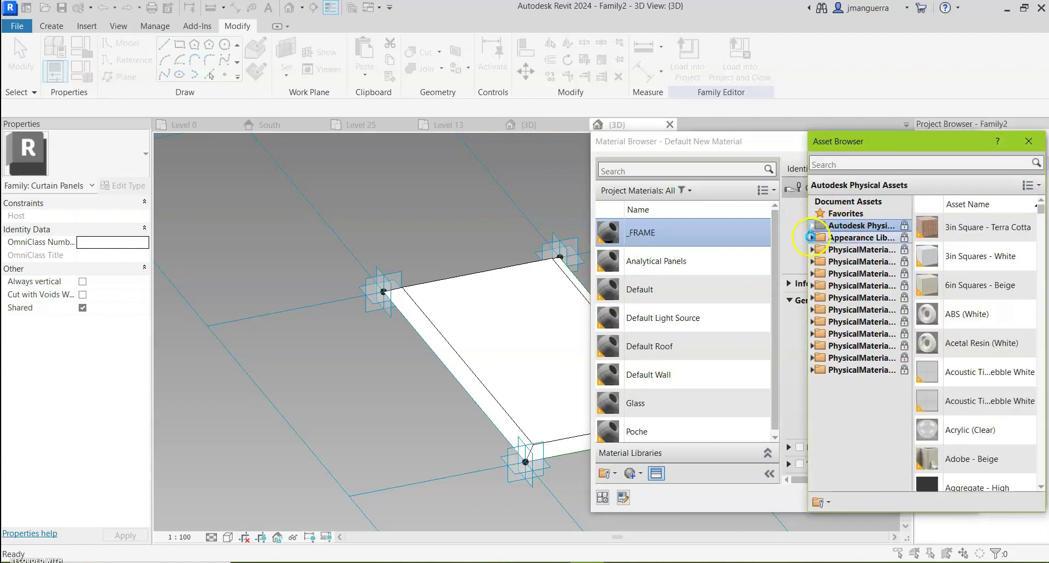
{"action": "left_click", "coordinate": [810, 236]}
{"action": "scroll", "coordinate": [858, 418], "scroll_direction": "down", "scroll_amount": 2}
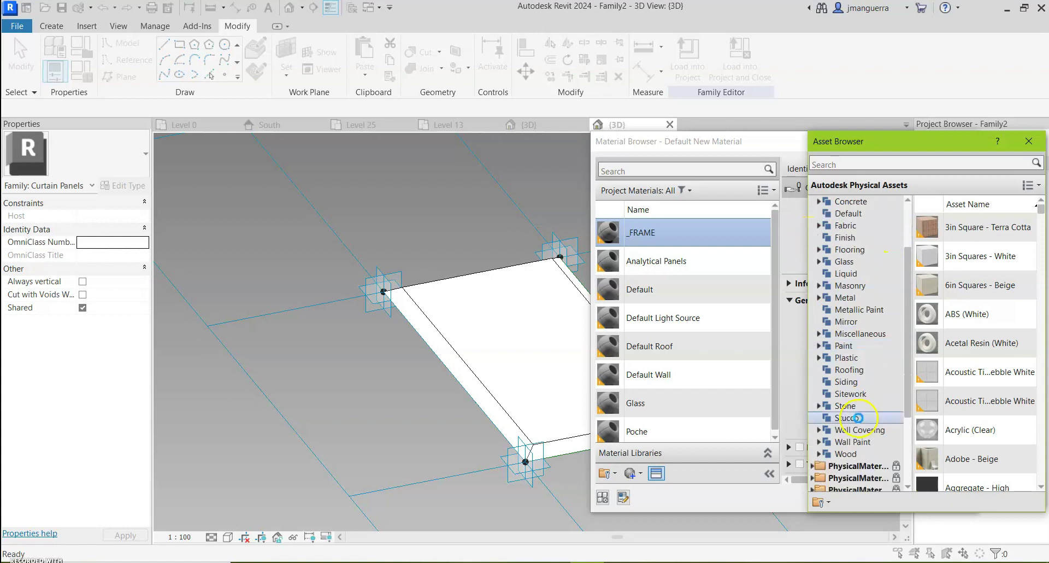
{"action": "left_click", "coordinate": [878, 296]}
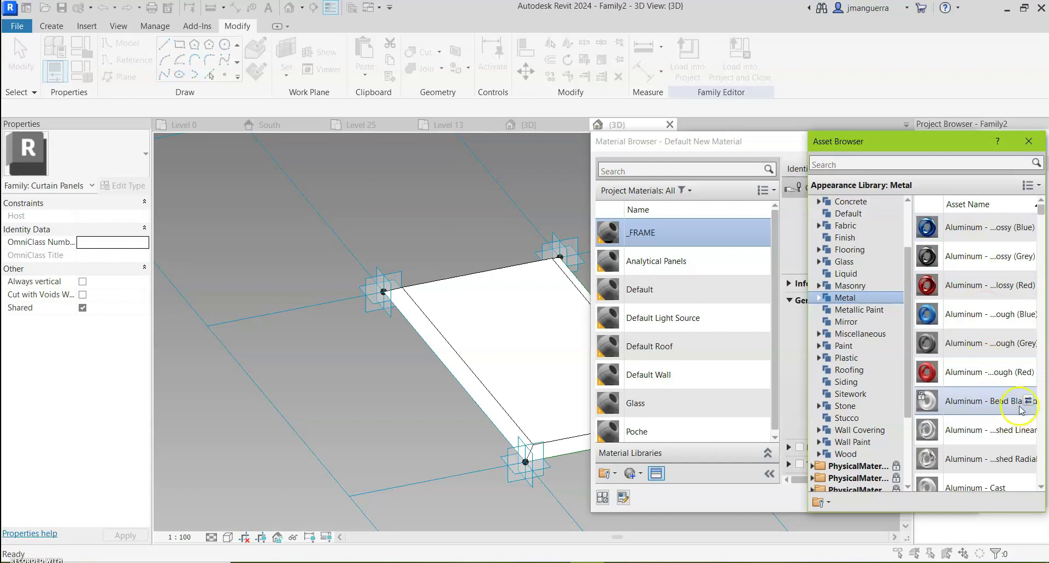
{"action": "left_click", "coordinate": [1028, 256]}
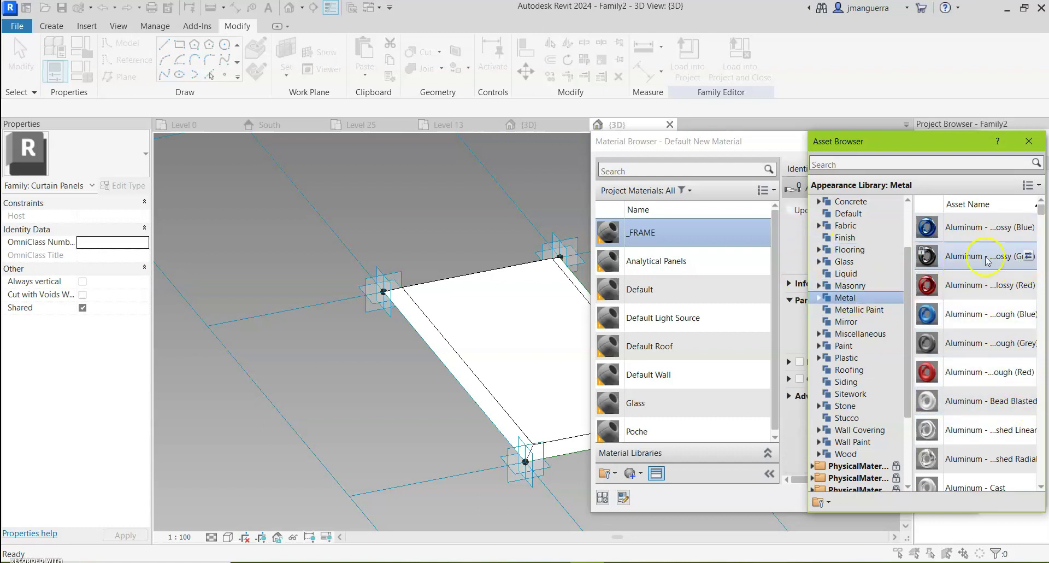
{"action": "left_click", "coordinate": [1025, 140]}
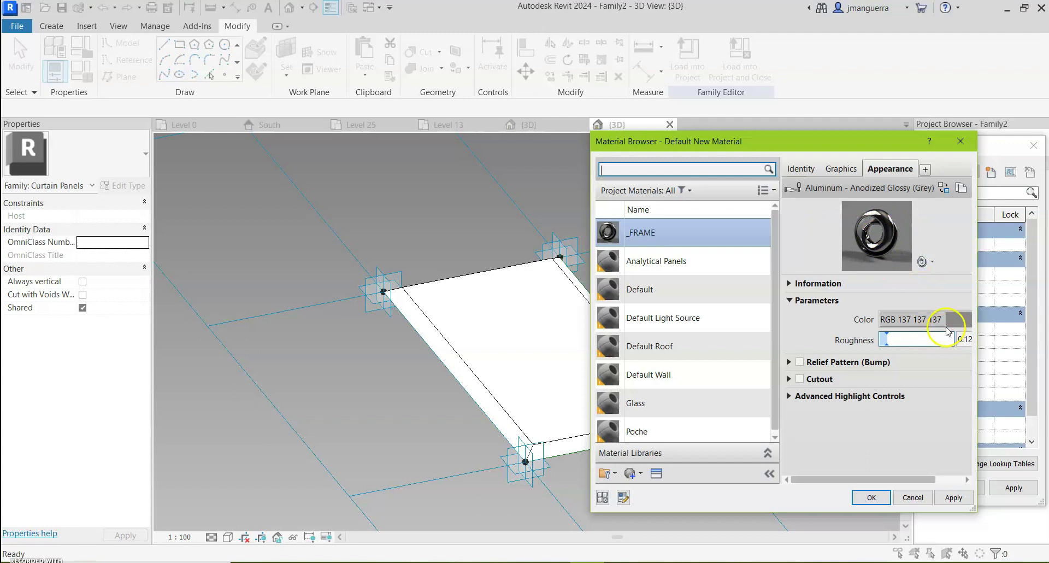
Set the _FRAME appearance color to white, use the render appearance for shading, and assign the material to FRAME
{"action": "left_click", "coordinate": [928, 320]}
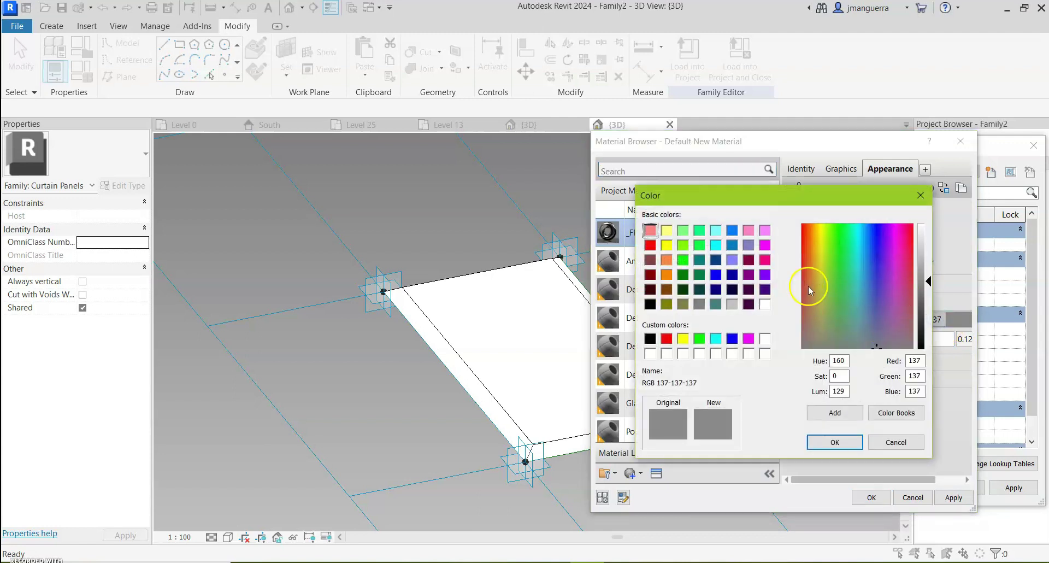
{"action": "left_click", "coordinate": [765, 304]}
{"action": "left_click", "coordinate": [835, 442]}
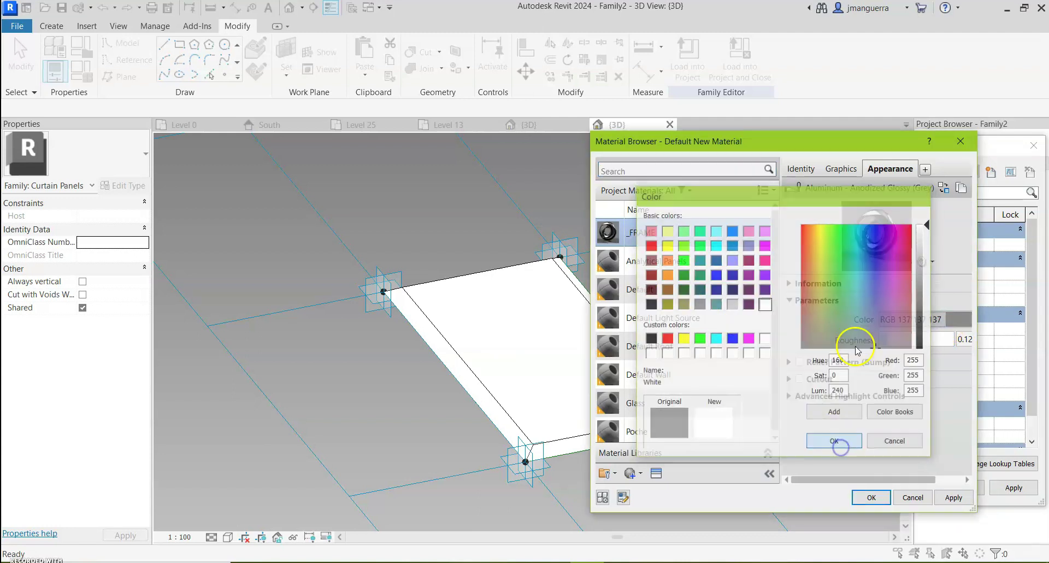
{"action": "left_click", "coordinate": [841, 169]}
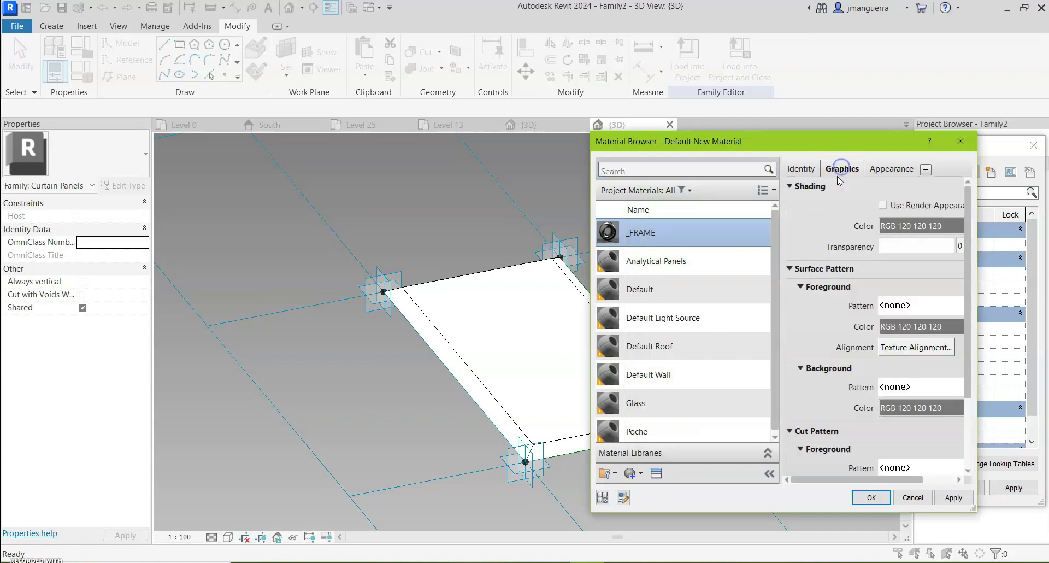
{"action": "left_click", "coordinate": [883, 206]}
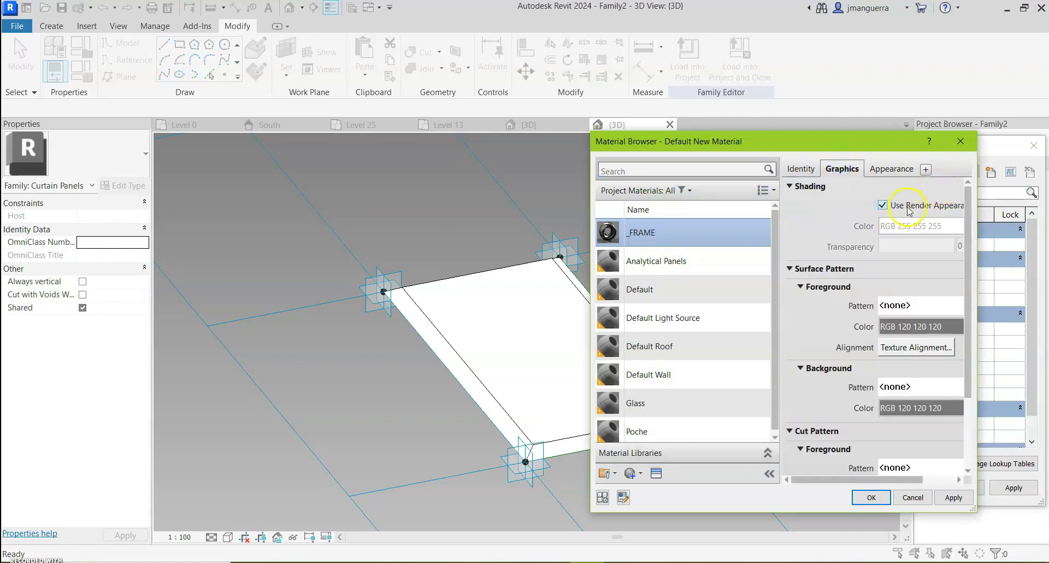
{"action": "left_click", "coordinate": [872, 497]}
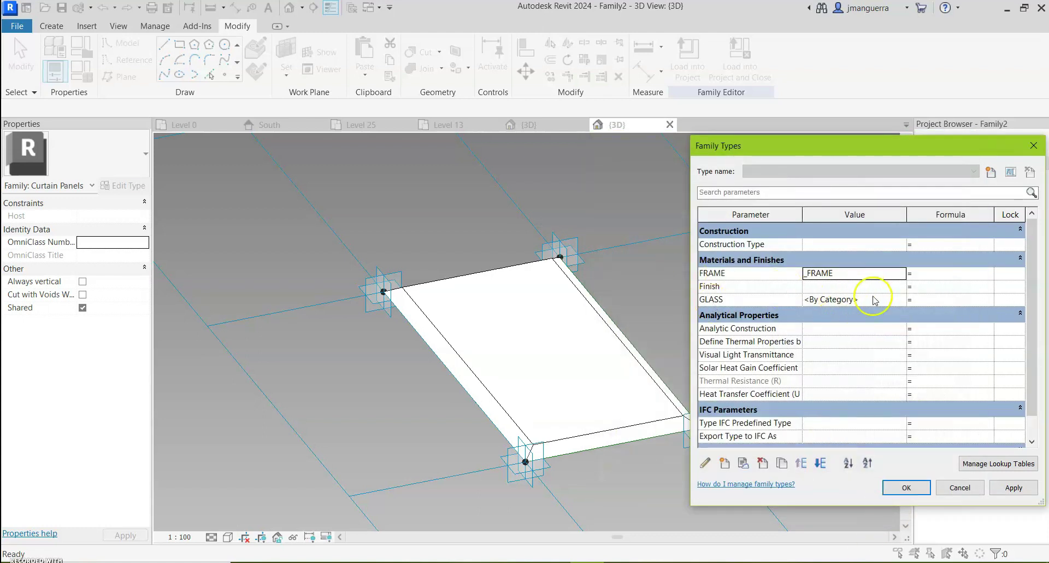
Create a new material named _GLASS for the GLASS parameter in the family types
{"action": "left_click", "coordinate": [900, 300]}
{"action": "left_click", "coordinate": [901, 300]}
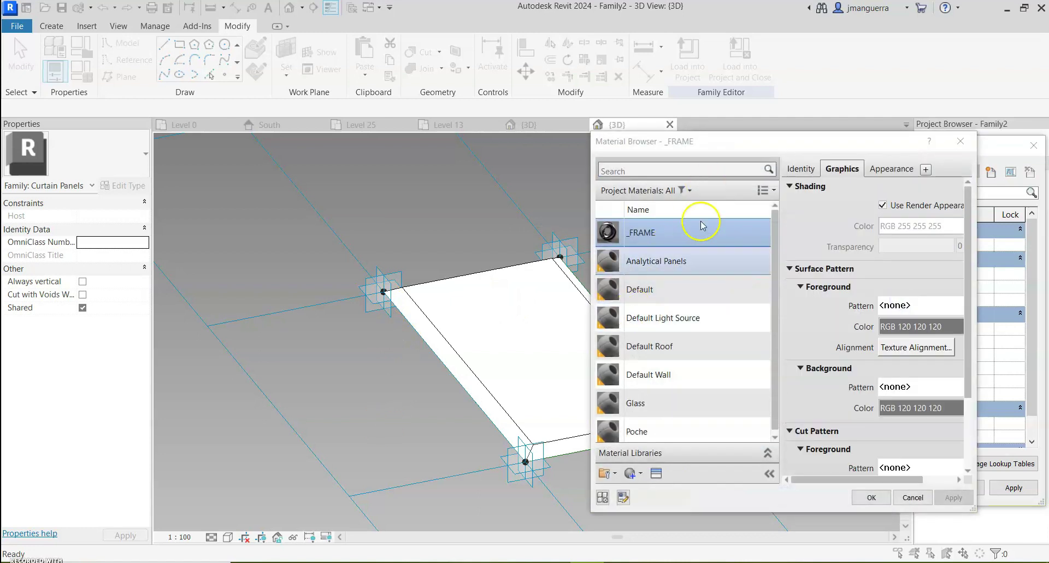
{"action": "left_click", "coordinate": [638, 477]}
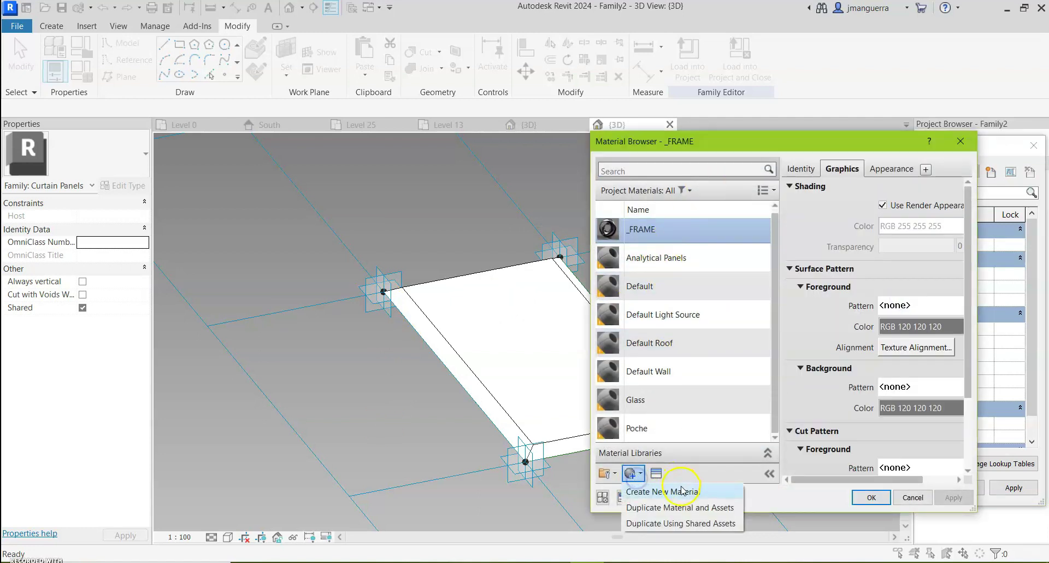
{"action": "left_click", "coordinate": [650, 490]}
{"action": "right_click", "coordinate": [650, 326]}
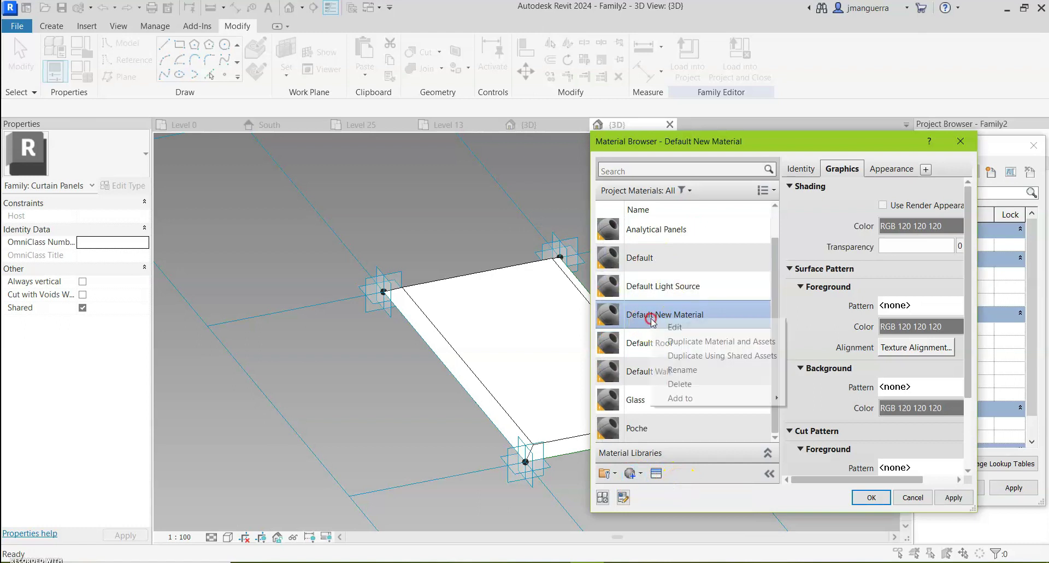
{"action": "left_click", "coordinate": [721, 374]}
{"action": "key", "text": "BackSpace"}
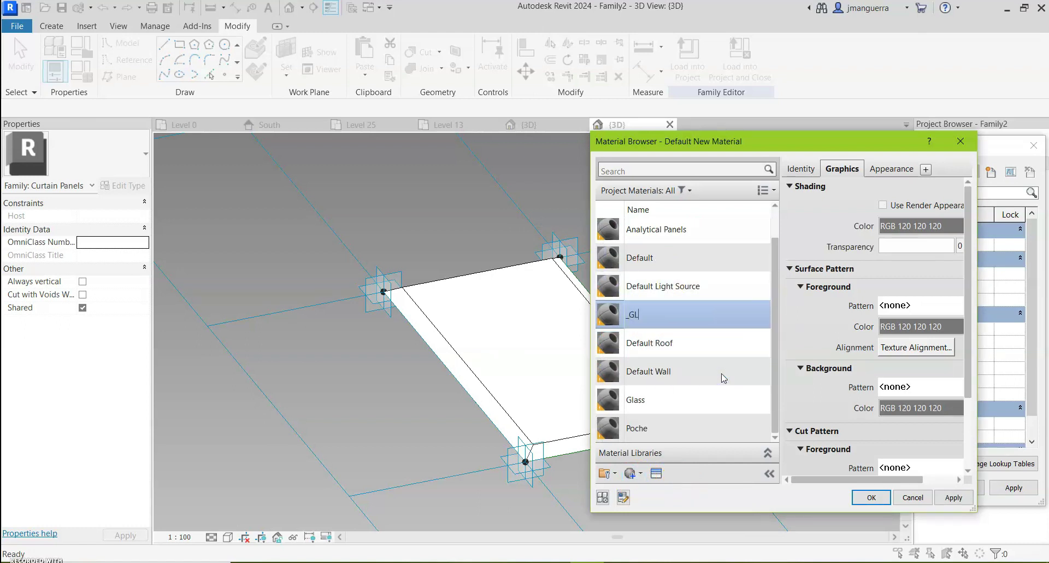
{"action": "type", "text": "_GLASS"}
Replace the _GLASS material's appearance asset with Blue - Glazing from the Glass appearance library
{"action": "left_click", "coordinate": [902, 173]}
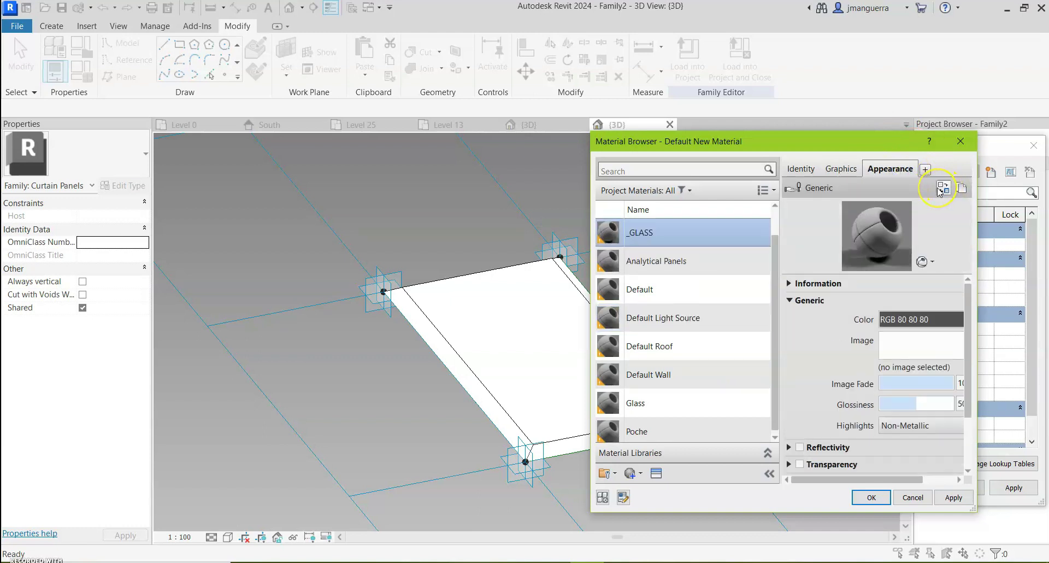
{"action": "left_click", "coordinate": [940, 189]}
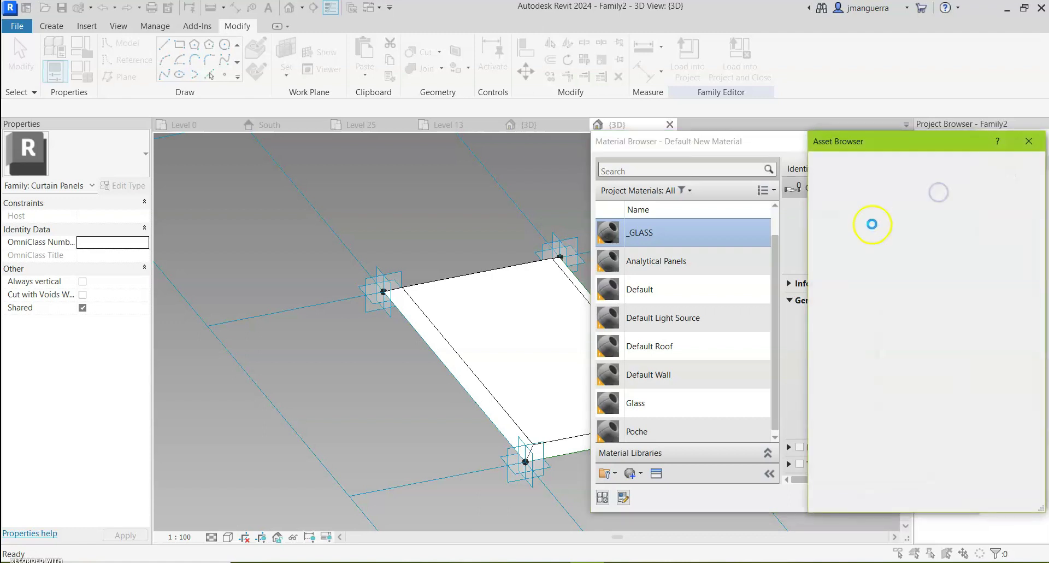
{"action": "left_click", "coordinate": [812, 237]}
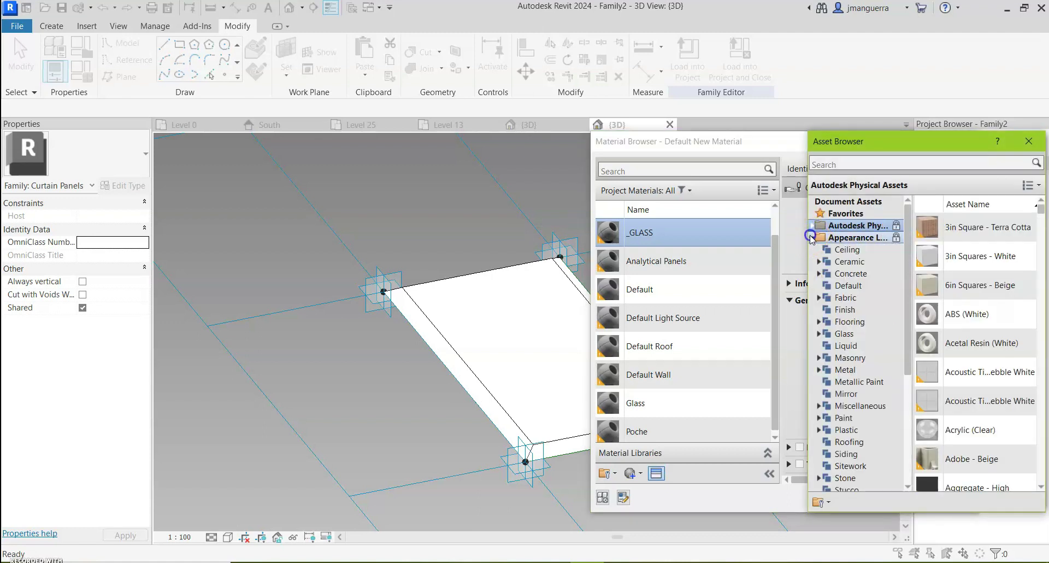
{"action": "left_click", "coordinate": [844, 334]}
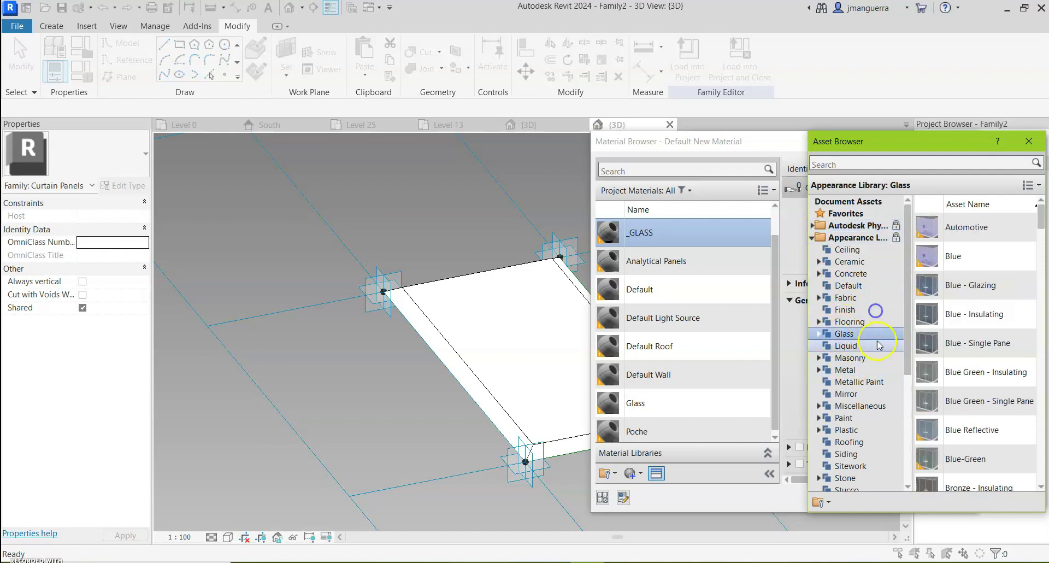
{"action": "left_click", "coordinate": [1028, 286]}
{"action": "left_click", "coordinate": [1030, 142]}
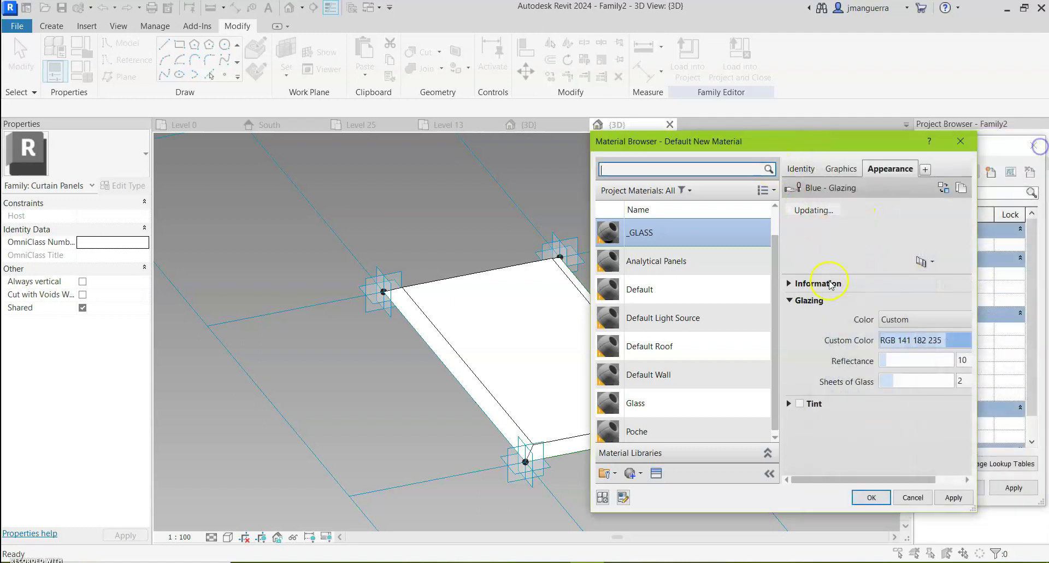
Use the render appearance for _GLASS shading, assign the material to GLASS, and accept the family types
{"action": "left_click", "coordinate": [837, 170]}
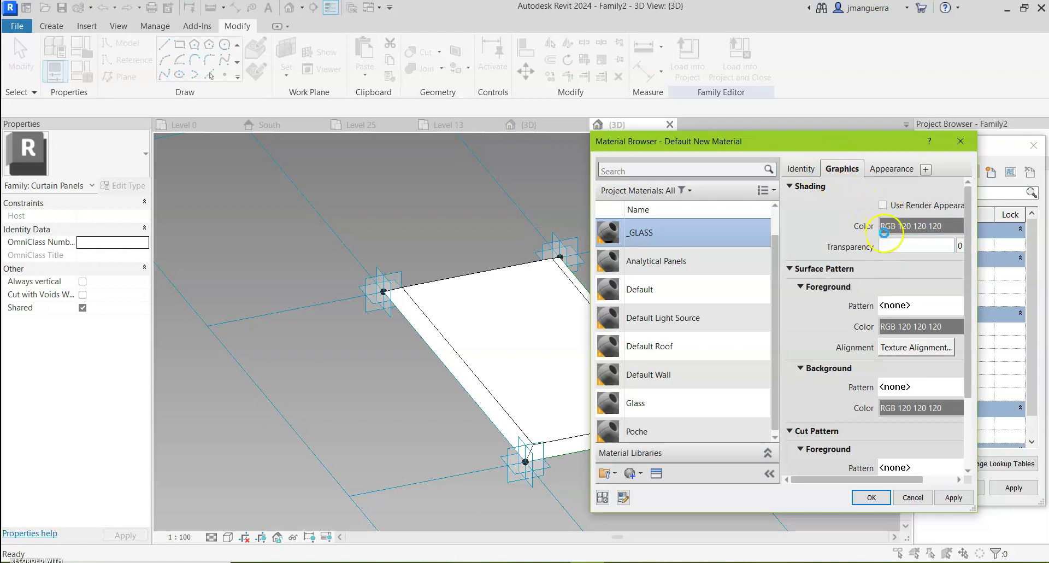
{"action": "left_click", "coordinate": [884, 205]}
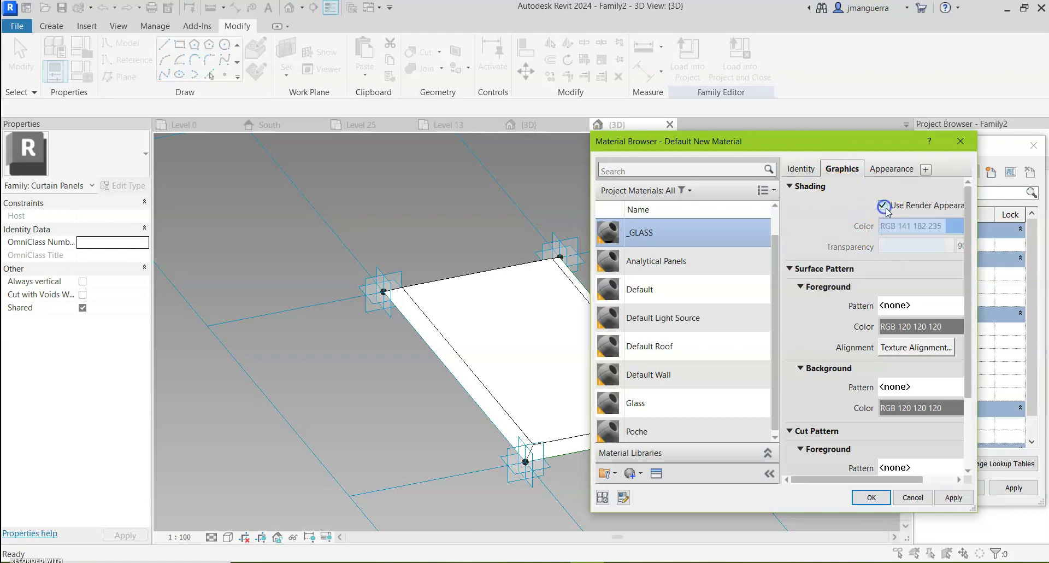
{"action": "left_click", "coordinate": [871, 497]}
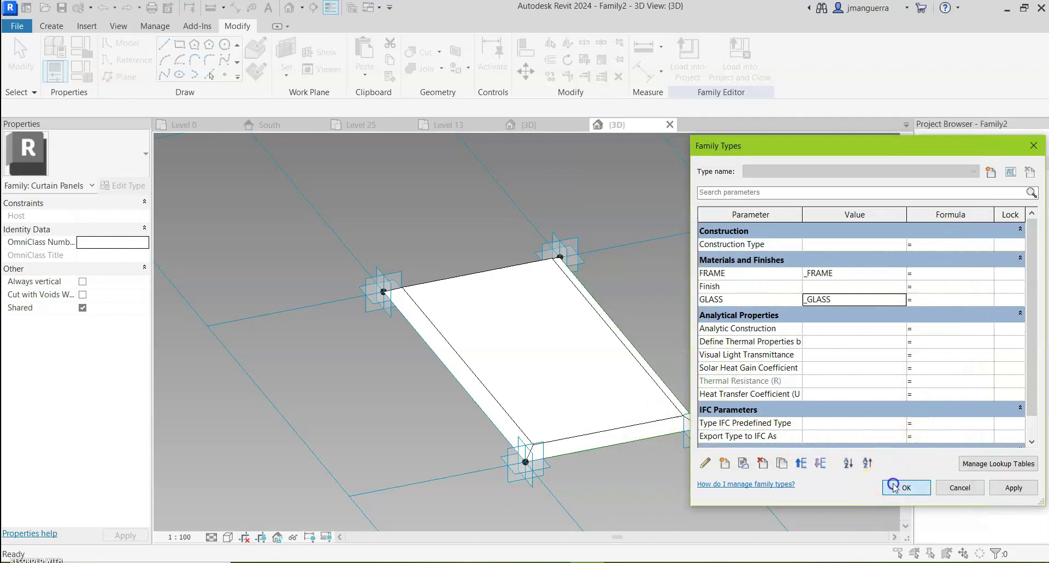
{"action": "left_click", "coordinate": [894, 486]}
{"action": "middle_click_drag", "start_coordinate": [402, 235], "coordinate": [538, 246], "text": "shift"}
Start loading the family into the project and closing it, choose to save changes, and browse to the MASSING PRACTICE folder on drive D
{"action": "left_click", "coordinate": [12, 27]}
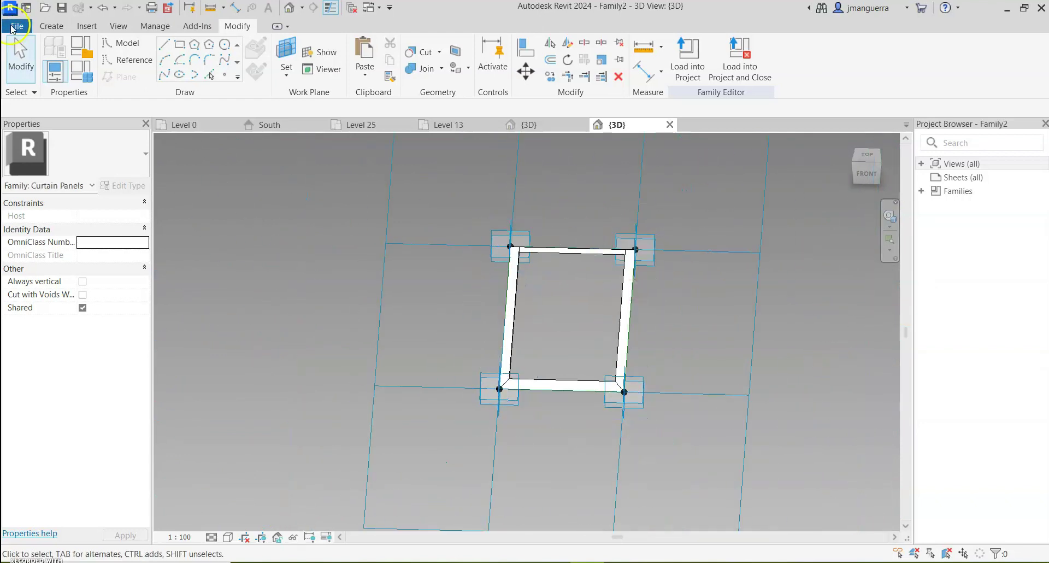
{"action": "left_click", "coordinate": [740, 52]}
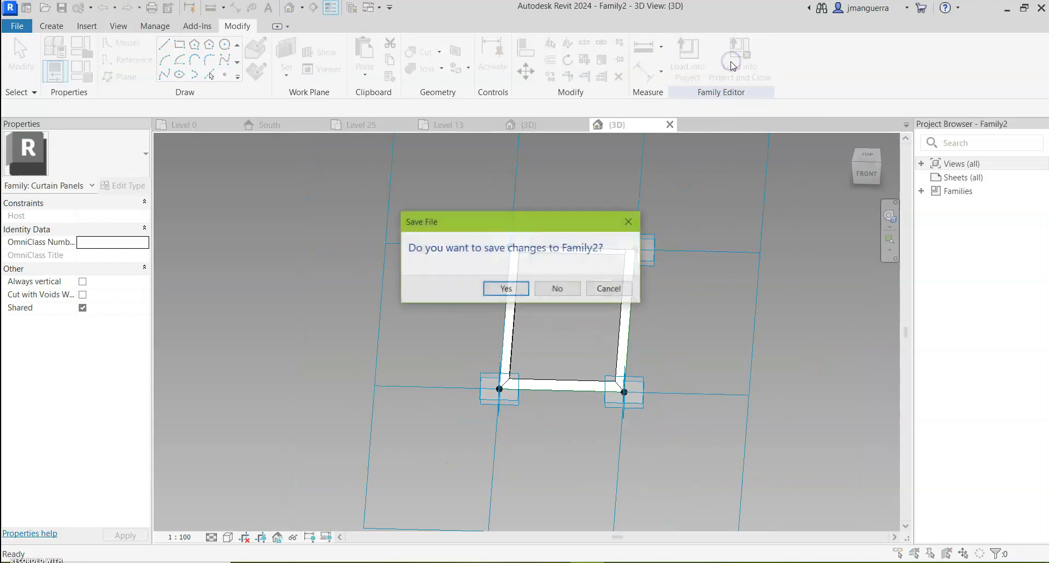
{"action": "left_click", "coordinate": [505, 288]}
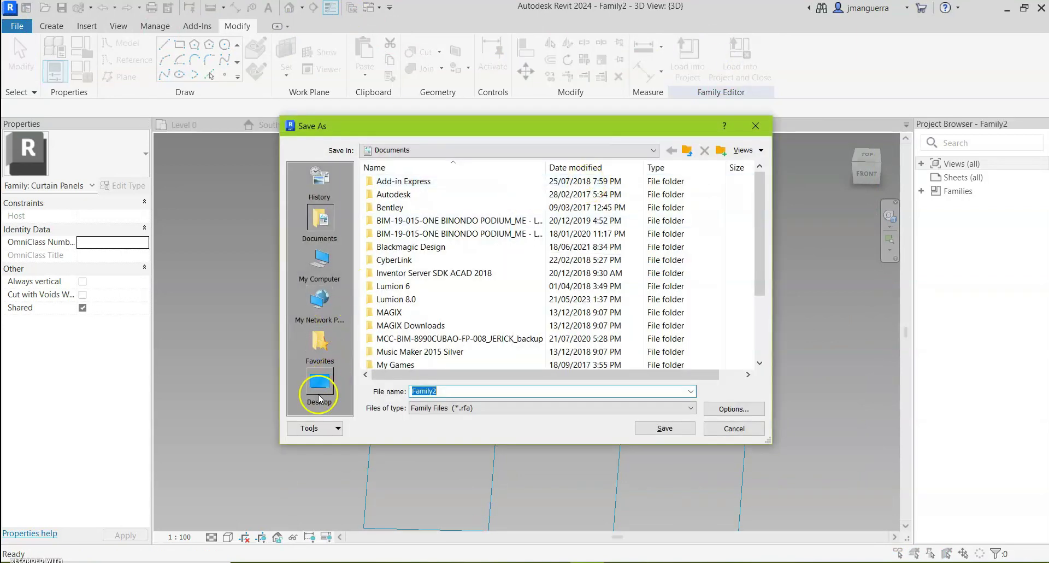
{"action": "left_click", "coordinate": [319, 396]}
{"action": "double_click", "coordinate": [445, 288]}
{"action": "scroll", "coordinate": [443, 306], "scroll_direction": "down", "scroll_amount": 3}
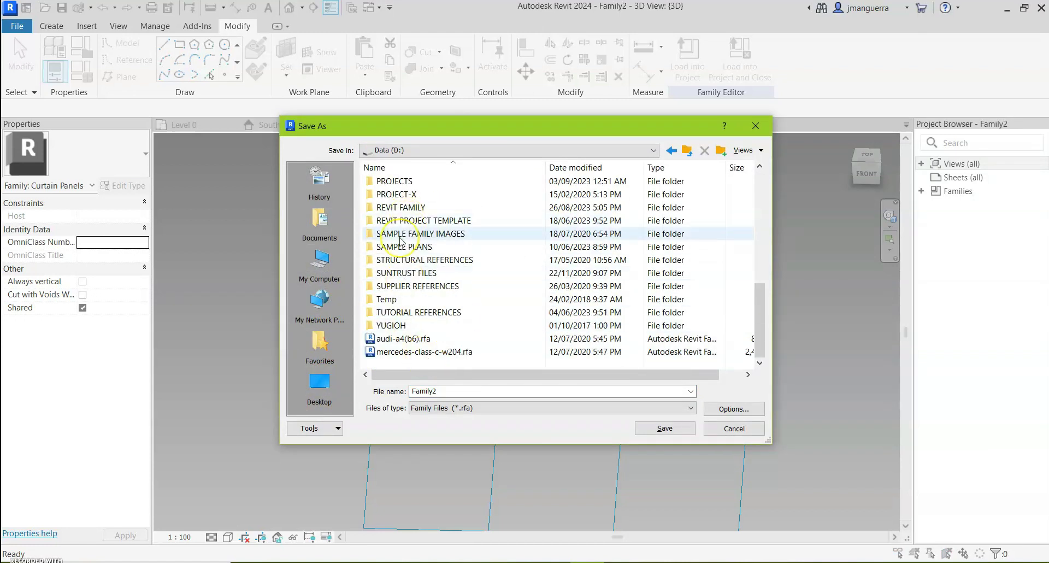
{"action": "double_click", "coordinate": [437, 228]}
{"action": "right_click", "coordinate": [394, 263]}
{"action": "left_click", "coordinate": [525, 262]}
{"action": "double_click", "coordinate": [416, 195]}
Create a folder named 2023-09-25 inside MASSING PRACTICE and open it as the save location
{"action": "right_click", "coordinate": [410, 328]}
{"action": "mouse_move", "coordinate": [508, 460]}
{"action": "left_click", "coordinate": [571, 423]}
{"action": "type", "text": "2023-09-25"}
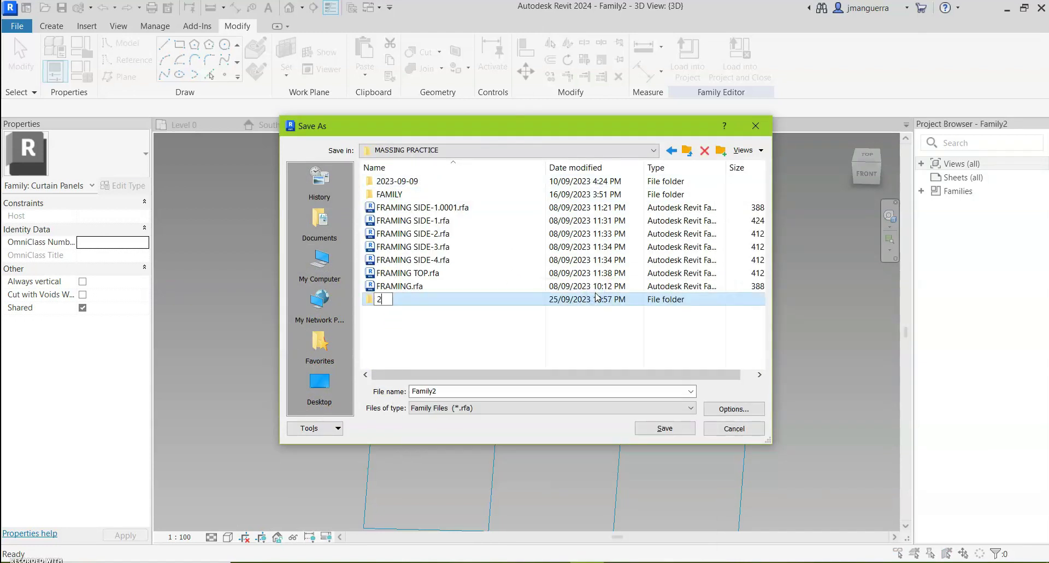
{"action": "left_click", "coordinate": [433, 319]}
{"action": "double_click", "coordinate": [440, 303]}
Save the family as CURTAIN PANEL-1 with a maximum of 1 backup and load it into the project
{"action": "double_click", "coordinate": [459, 392]}
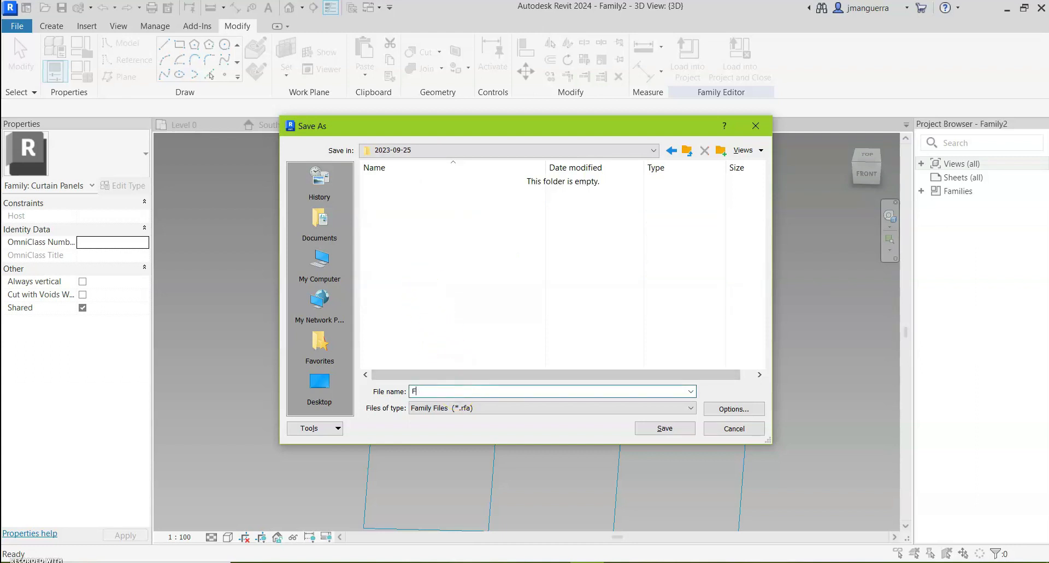
{"action": "type", "text": "CU"}
{"action": "left_click", "coordinate": [744, 406]}
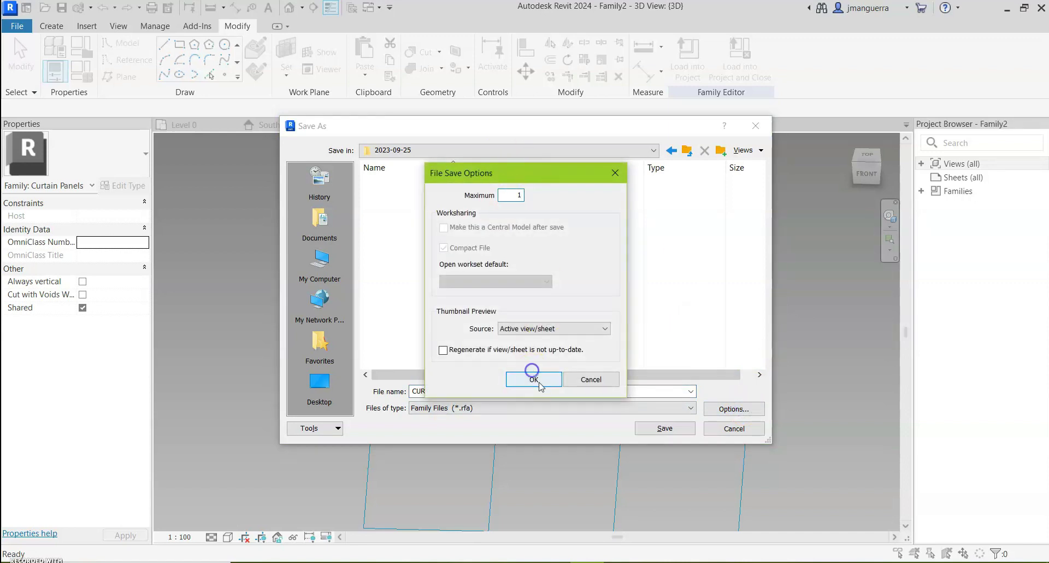
{"action": "left_click", "coordinate": [533, 377]}
{"action": "left_click", "coordinate": [664, 429]}
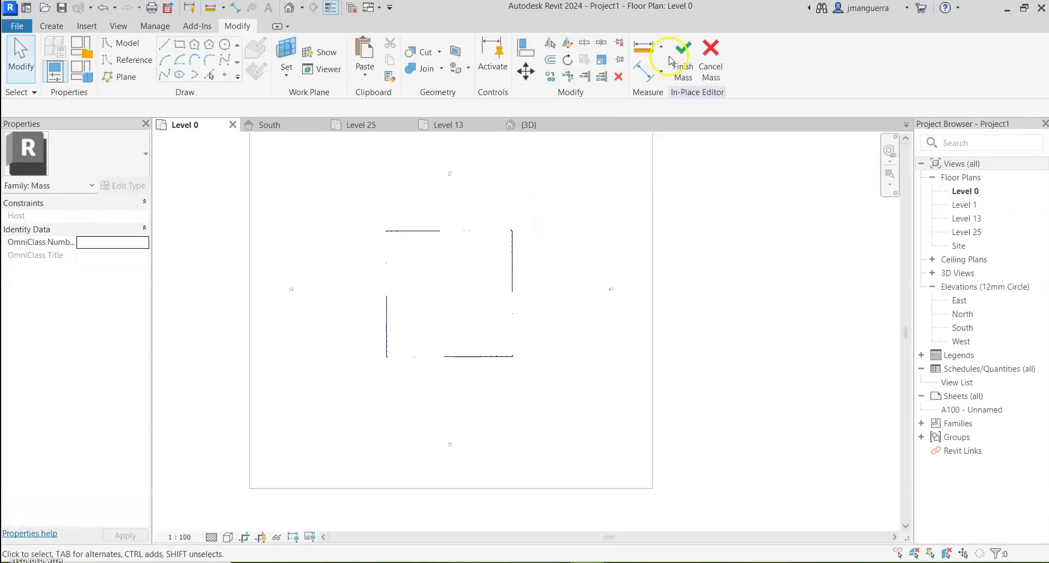
In the 3D view, select all four divided side surfaces of the twisting tower and apply the CURTAIN PANEL-1 rectangle pattern to them
{"action": "left_click", "coordinate": [529, 125]}
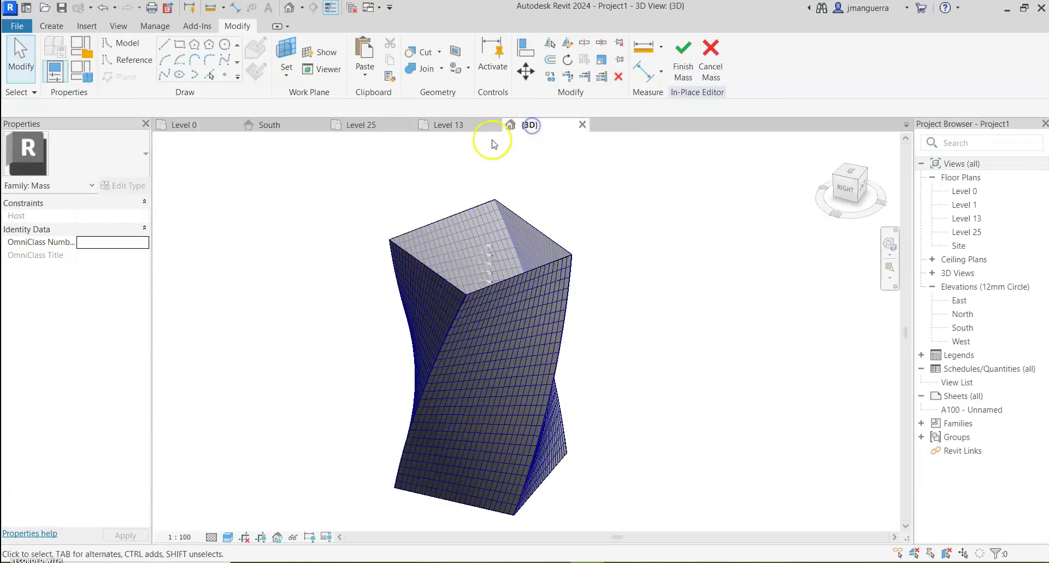
{"action": "left_click", "coordinate": [545, 284]}
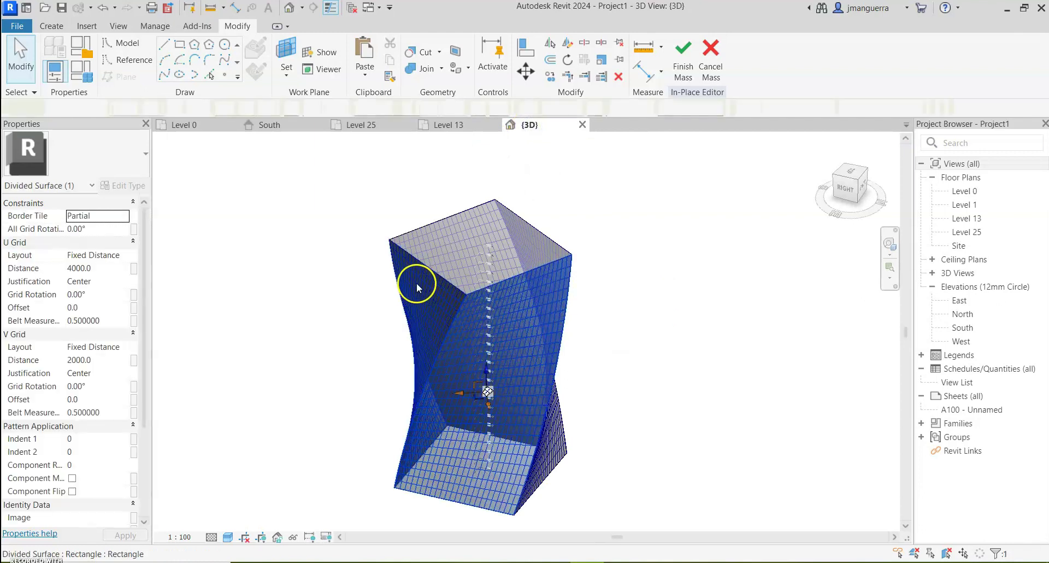
{"action": "middle_click_drag", "start_coordinate": [730, 357], "coordinate": [574, 307], "text": "shift"}
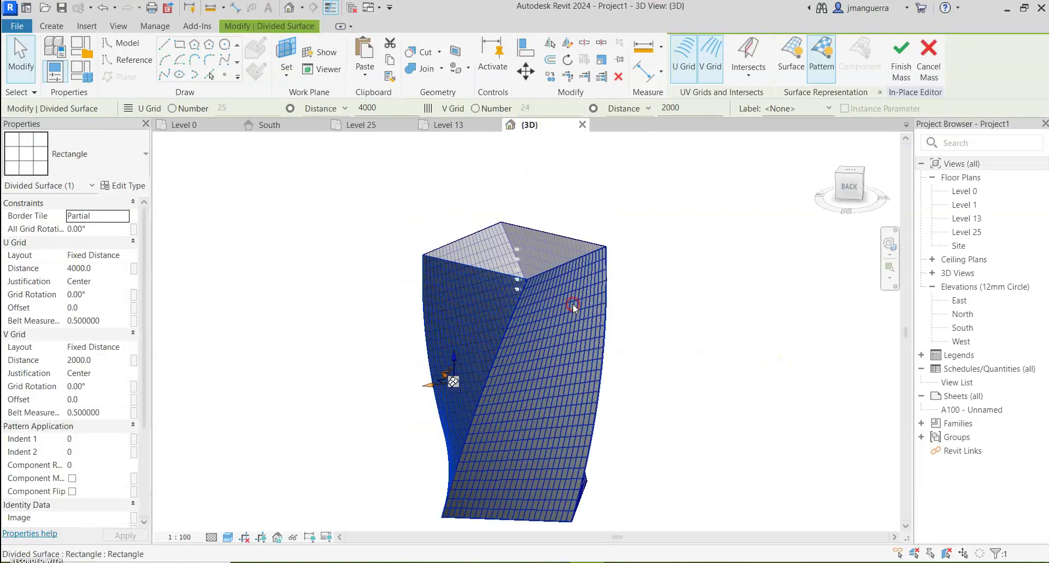
{"action": "left_click", "coordinate": [568, 285], "text": "ctrl"}
{"action": "middle_click_drag", "start_coordinate": [730, 362], "coordinate": [864, 370], "text": "shift"}
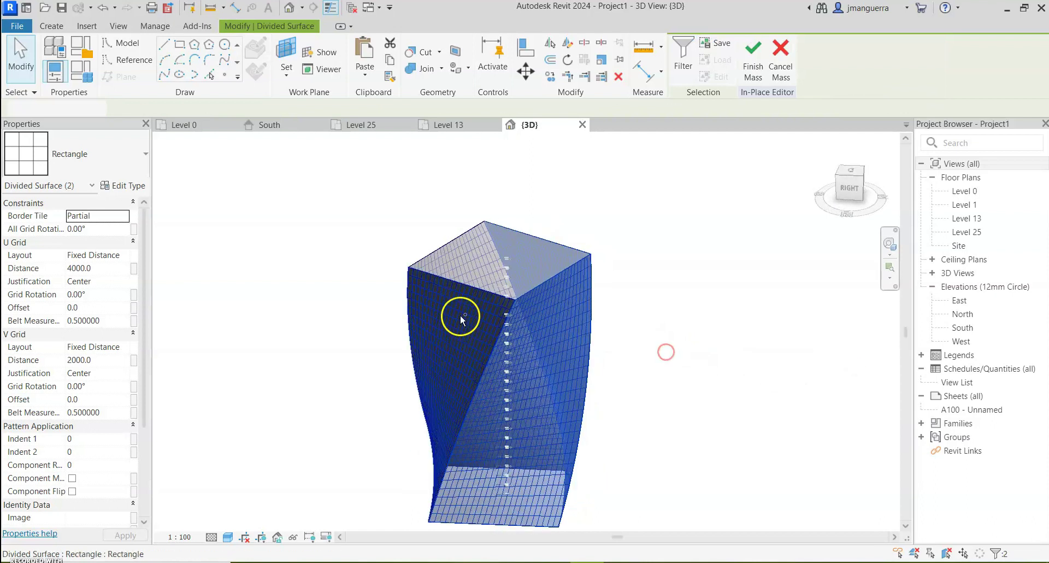
{"action": "left_click", "coordinate": [461, 300], "text": "ctrl"}
{"action": "middle_click_drag", "start_coordinate": [389, 344], "coordinate": [603, 372], "text": "shift"}
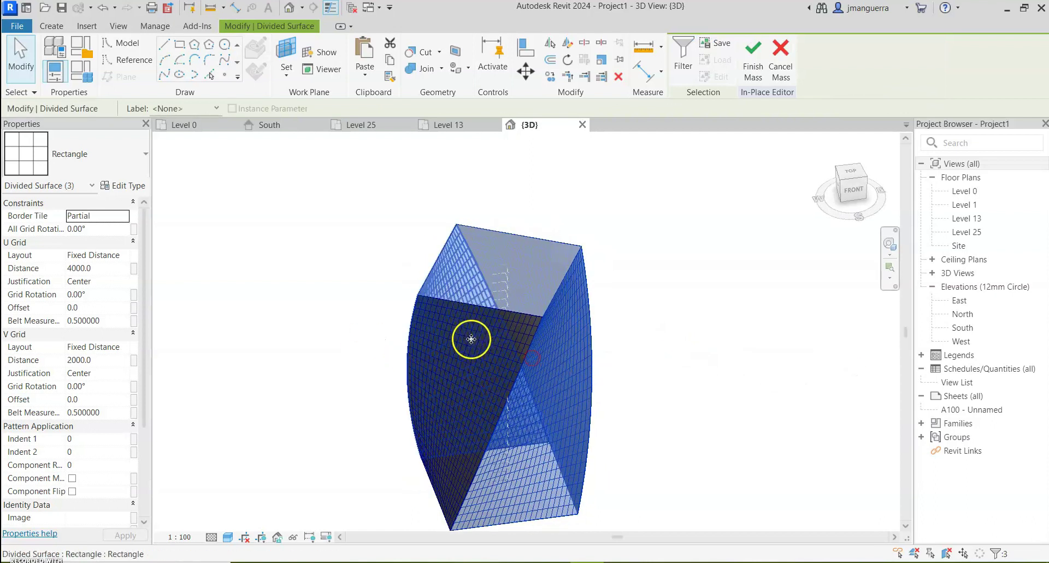
{"action": "middle_click_drag", "start_coordinate": [508, 326], "coordinate": [553, 263], "text": "shift"}
{"action": "left_click", "coordinate": [524, 269], "text": "ctrl"}
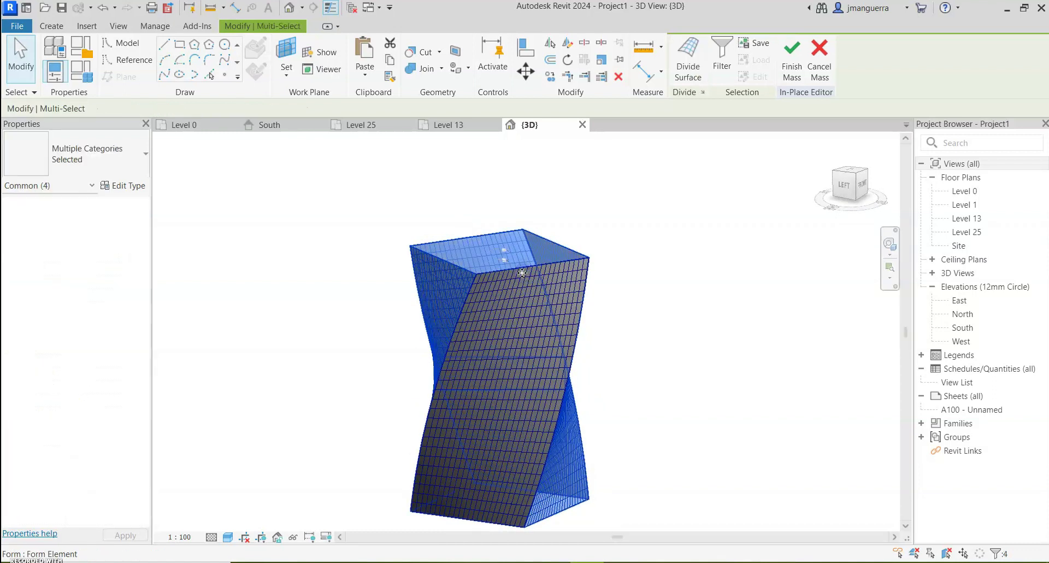
{"action": "left_click", "coordinate": [528, 265], "text": "shift"}
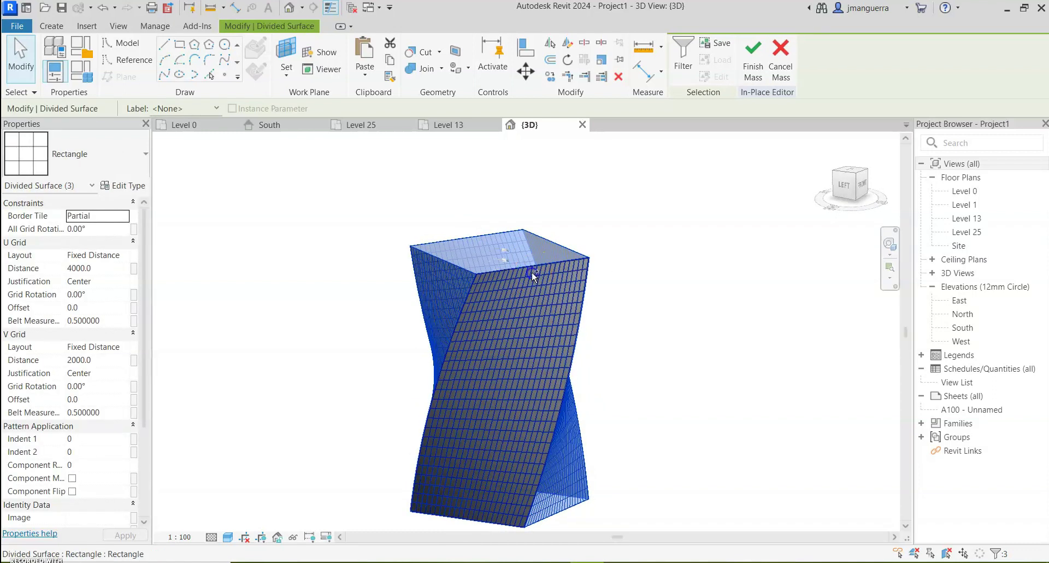
{"action": "left_click", "coordinate": [490, 312], "text": "ctrl"}
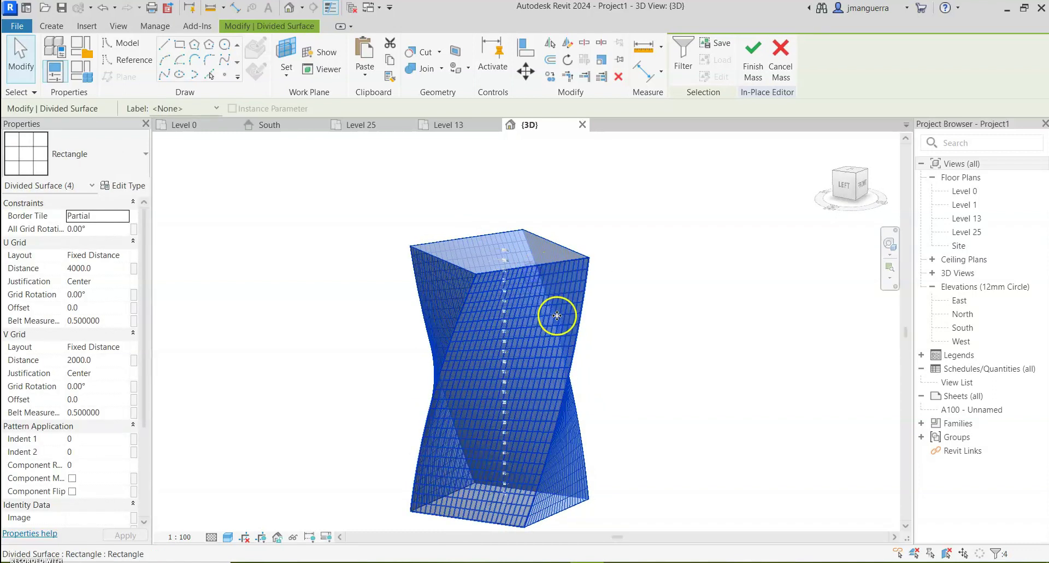
{"action": "left_click", "coordinate": [111, 163]}
{"action": "mouse_move", "coordinate": [74, 256]}
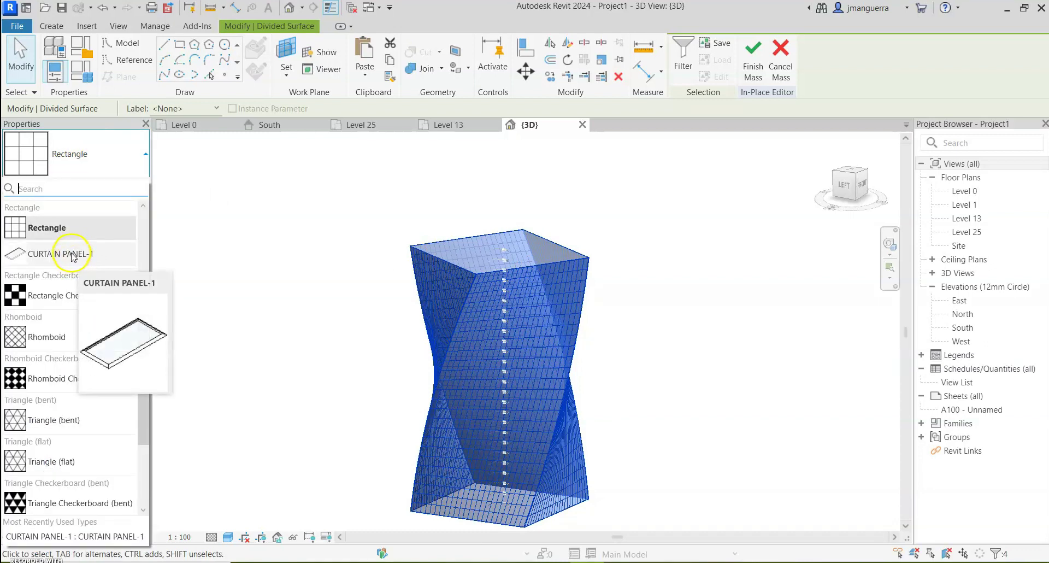
{"action": "left_click", "coordinate": [74, 255]}
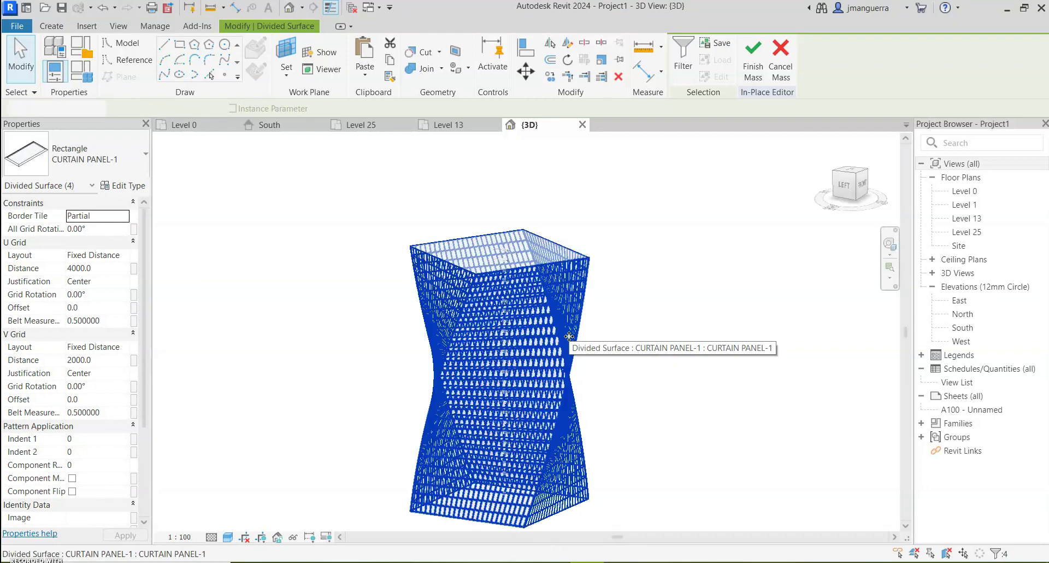
{"action": "left_click", "coordinate": [616, 408]}
Examine the curtain panels on the tower's faces up close and from different sides
{"action": "middle_click_drag", "start_coordinate": [616, 408], "coordinate": [508, 286], "text": "shift"}
{"action": "scroll", "coordinate": [328, 216], "scroll_direction": "up", "scroll_amount": 10}
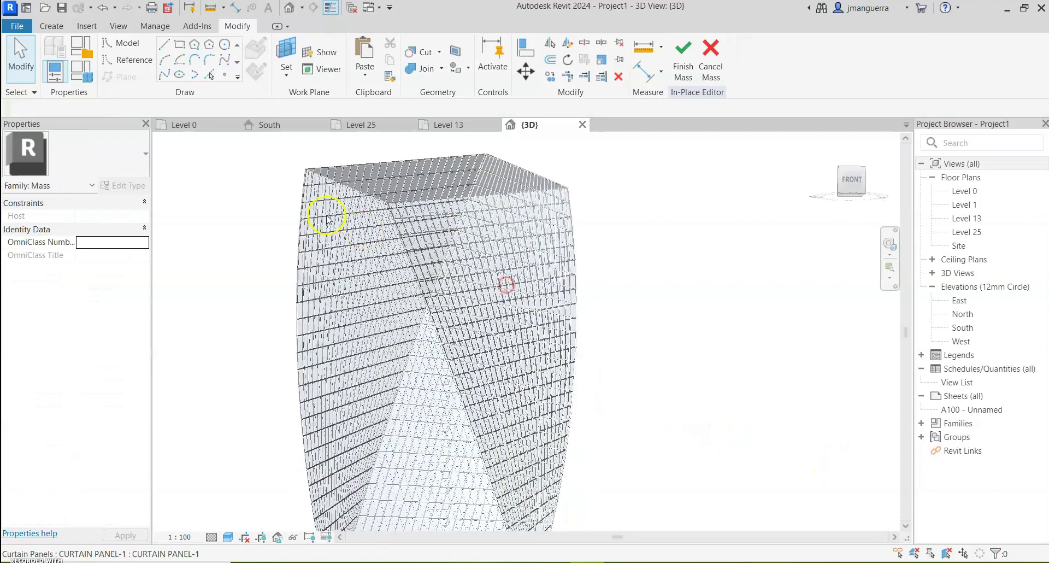
{"action": "scroll", "coordinate": [234, 222], "scroll_direction": "up", "scroll_amount": 2}
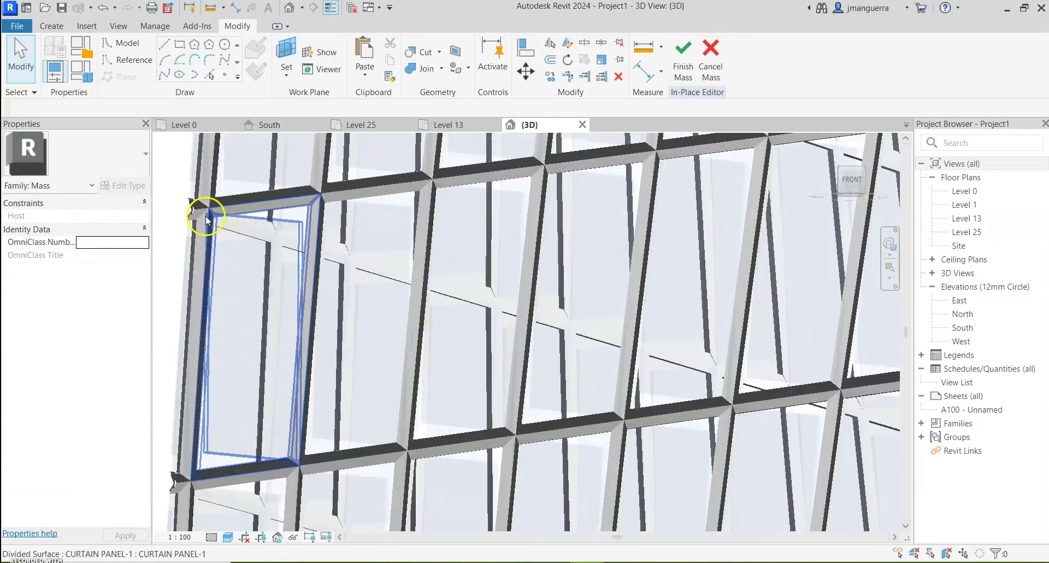
{"action": "scroll", "coordinate": [208, 220], "scroll_direction": "up", "scroll_amount": 3}
{"action": "scroll", "coordinate": [508, 236], "scroll_direction": "down", "scroll_amount": 6}
{"action": "scroll", "coordinate": [516, 235], "scroll_direction": "down", "scroll_amount": 10}
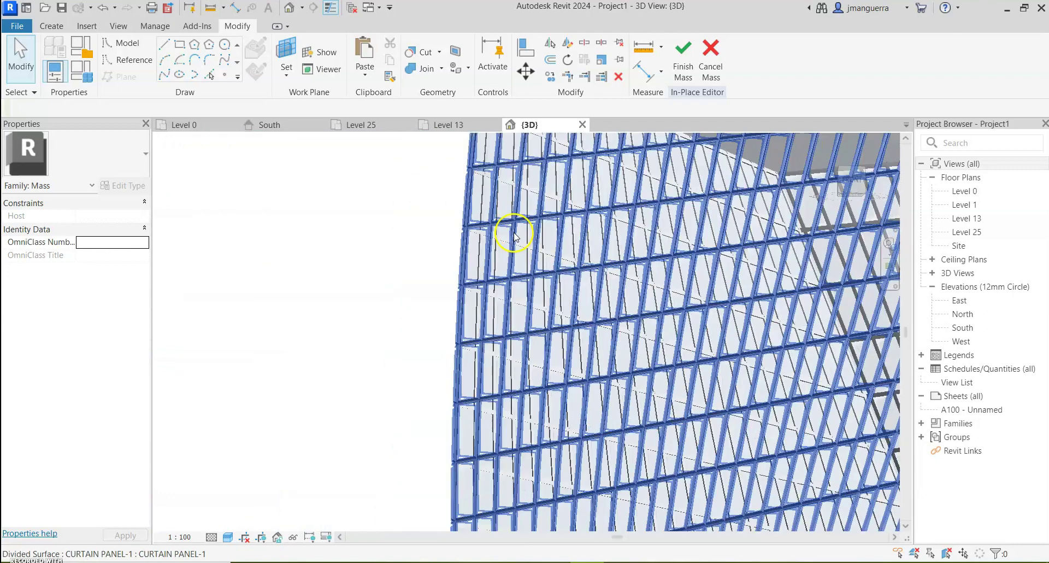
{"action": "middle_click_drag", "start_coordinate": [814, 336], "coordinate": [768, 311], "text": "shift"}
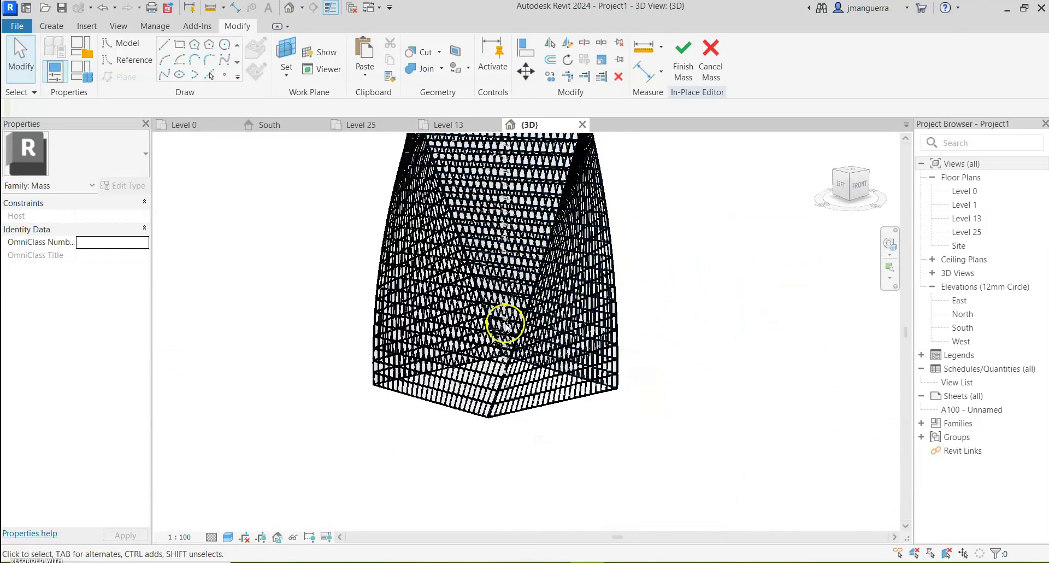
{"action": "middle_click_drag", "start_coordinate": [766, 273], "coordinate": [773, 280]}
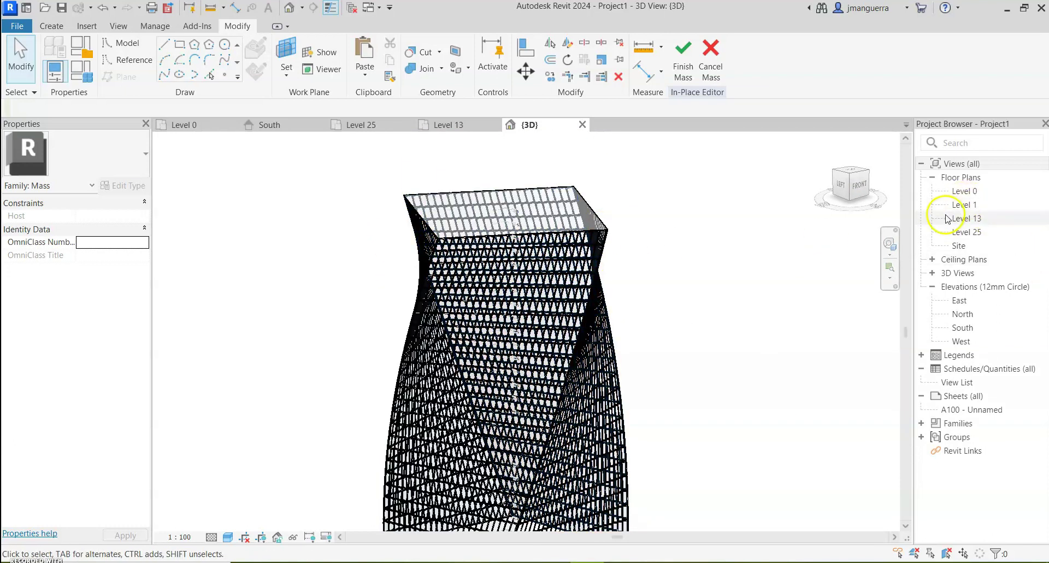
Return to the Level 0 floor plan and finish the in-place mass
{"action": "double_click", "coordinate": [966, 191]}
{"action": "left_click", "coordinate": [160, 238]}
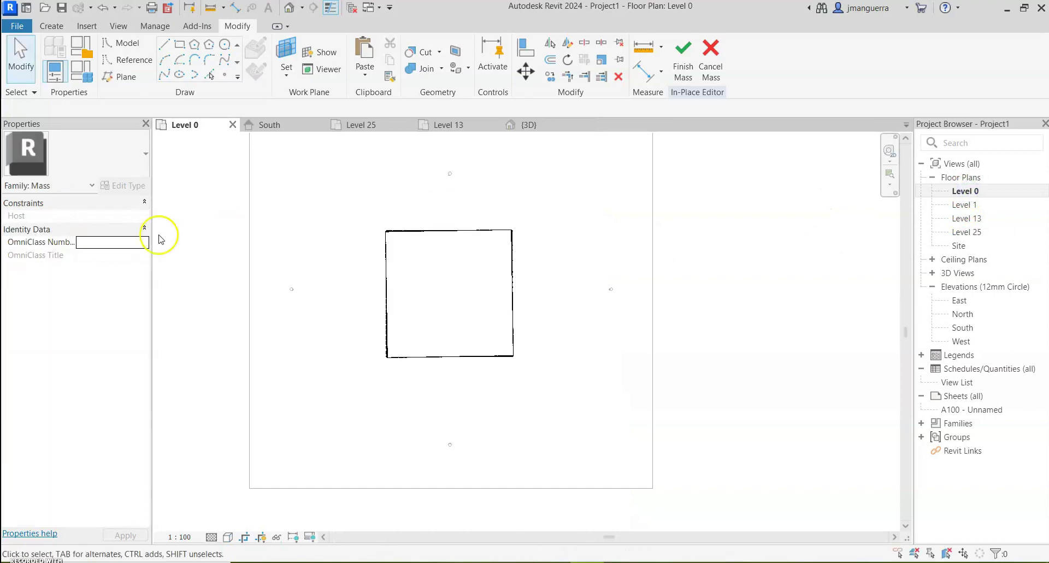
{"action": "left_click", "coordinate": [690, 60]}
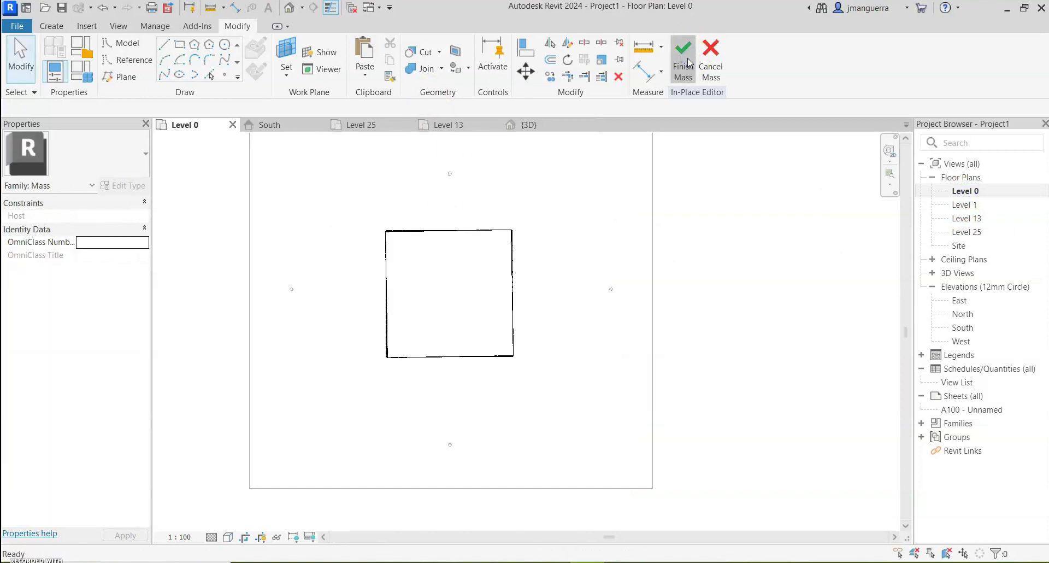
{"action": "left_click", "coordinate": [400, 322]}
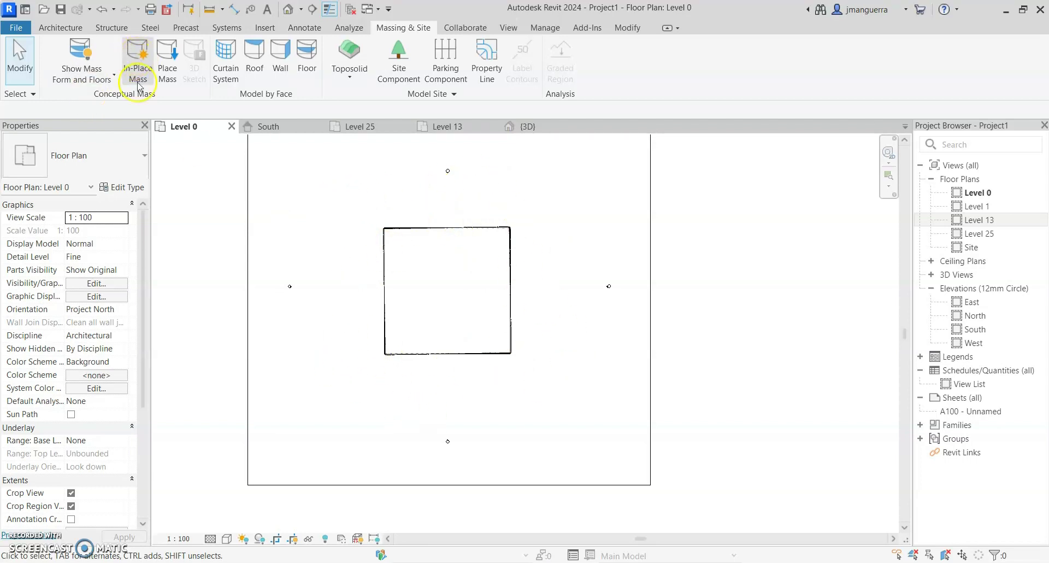
Create a new in-place mass named Mass 2, dismissing the project save reminder
{"action": "left_click", "coordinate": [130, 55]}
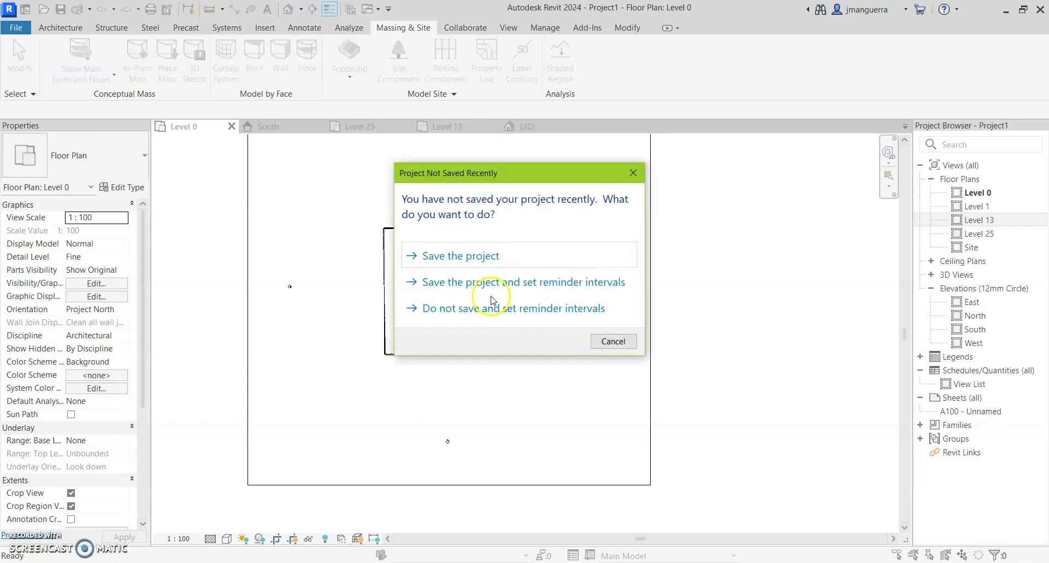
{"action": "left_click", "coordinate": [618, 344]}
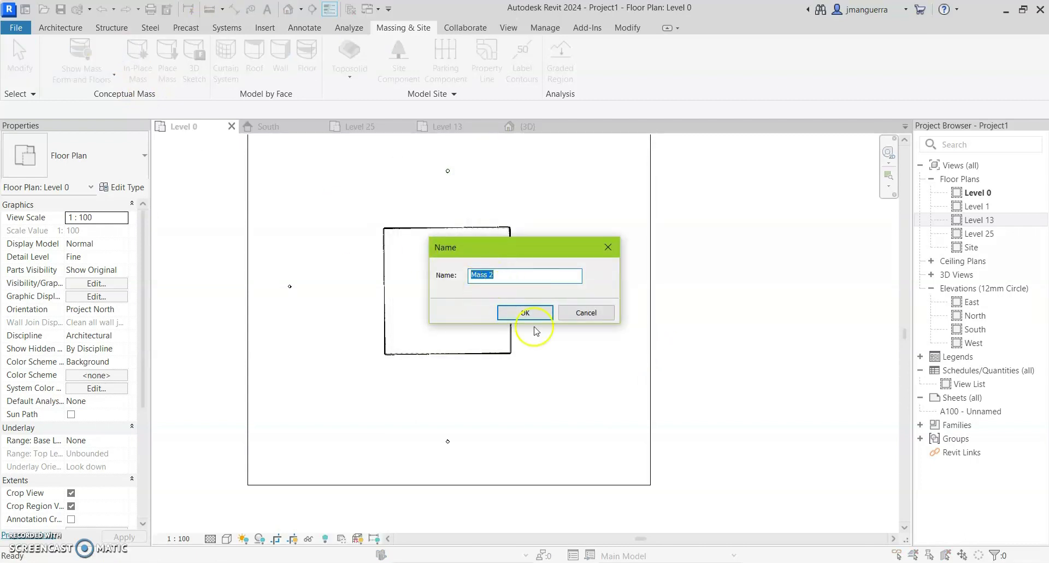
{"action": "left_click", "coordinate": [539, 315]}
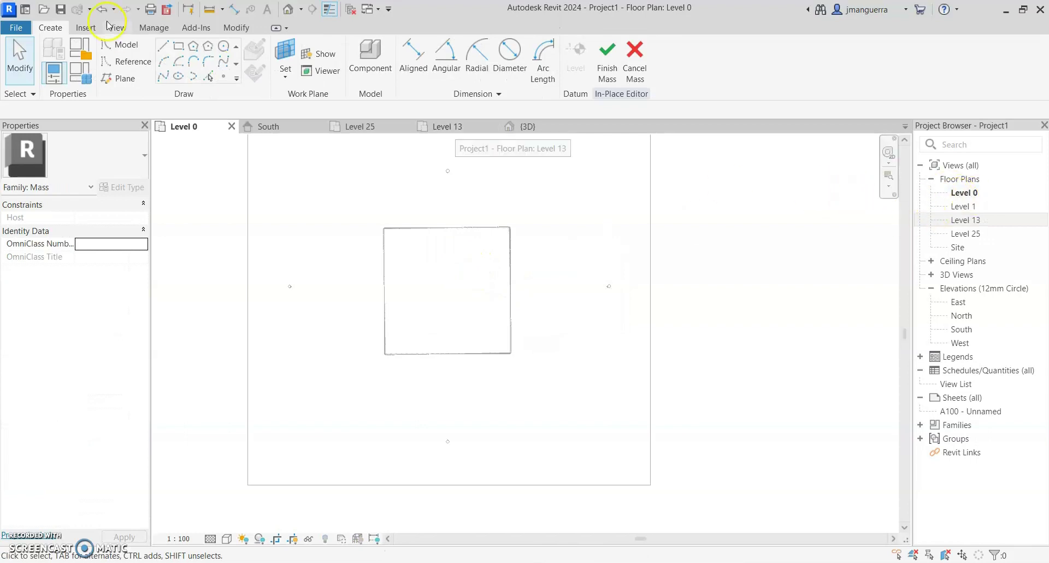
Draw a rectangle of model lines on Level 0 just inside the curtain panel frames, between opposite inner corners of the tower
{"action": "left_click", "coordinate": [179, 52]}
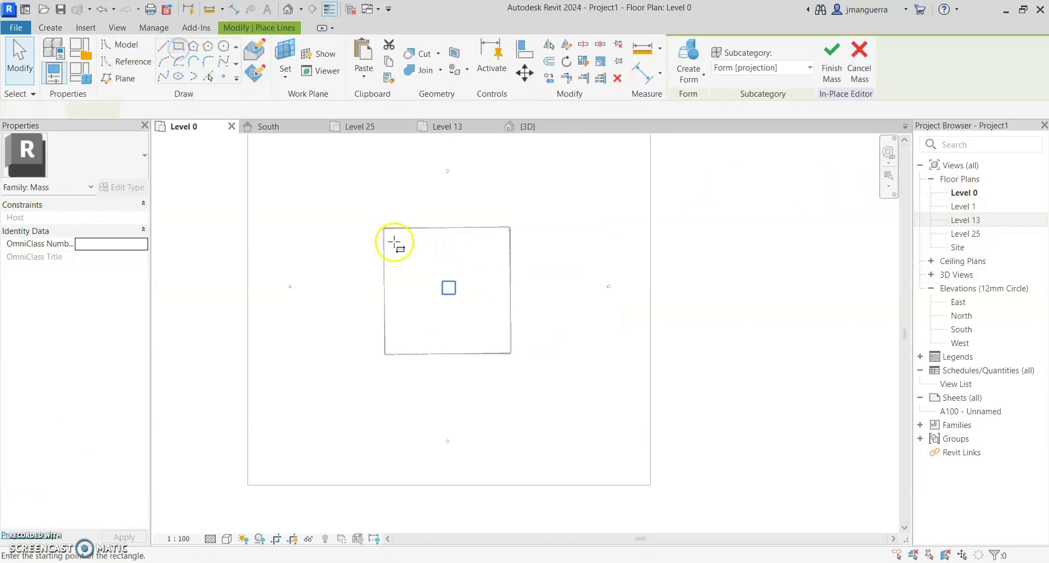
{"action": "scroll", "coordinate": [392, 225], "scroll_direction": "up", "scroll_amount": 10}
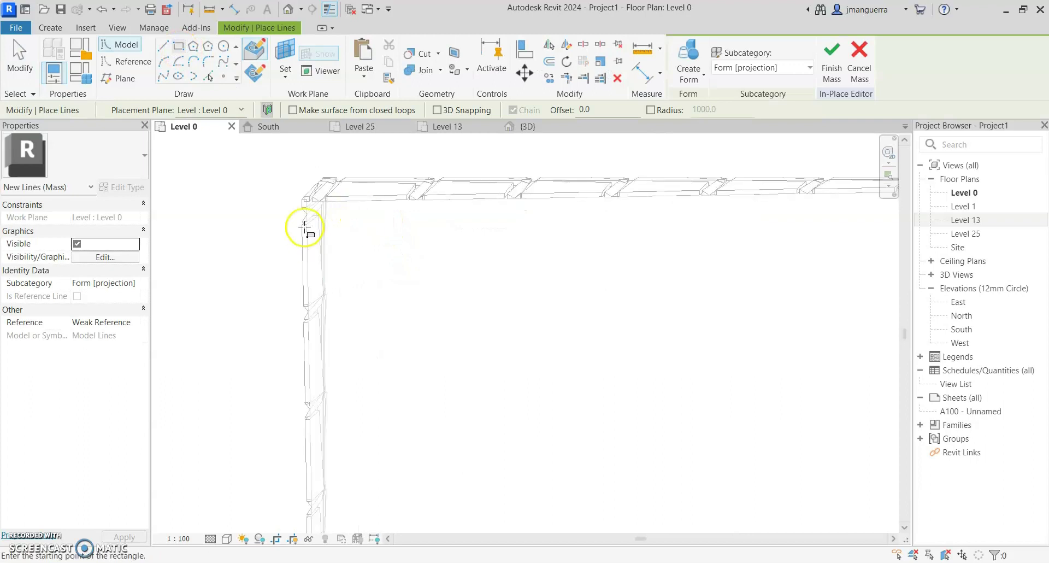
{"action": "scroll", "coordinate": [330, 204], "scroll_direction": "down", "scroll_amount": 3}
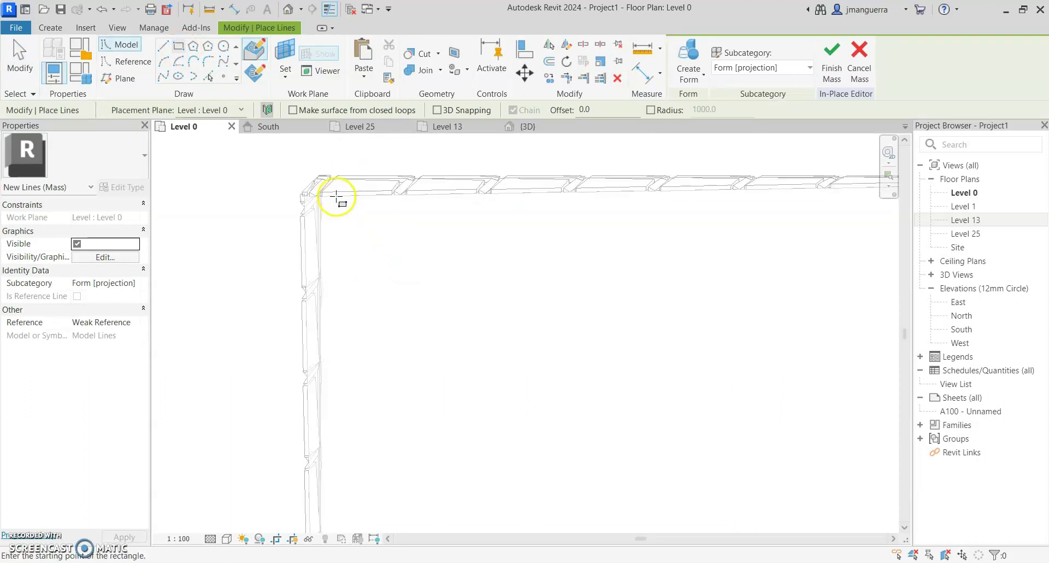
{"action": "scroll", "coordinate": [339, 201], "scroll_direction": "up", "scroll_amount": 4}
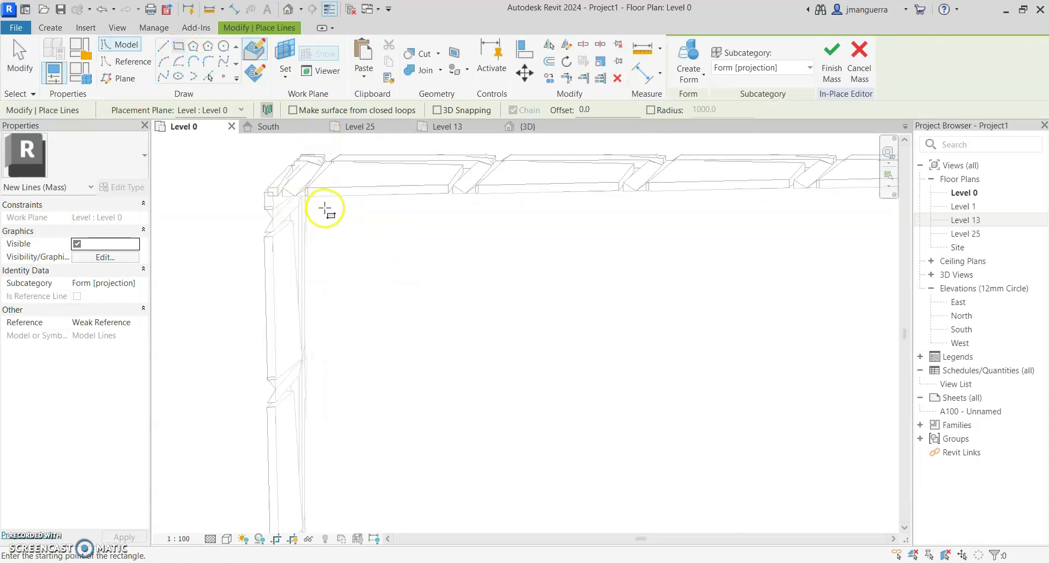
{"action": "left_click", "coordinate": [424, 299]}
{"action": "scroll", "coordinate": [399, 257], "scroll_direction": "down", "scroll_amount": 4}
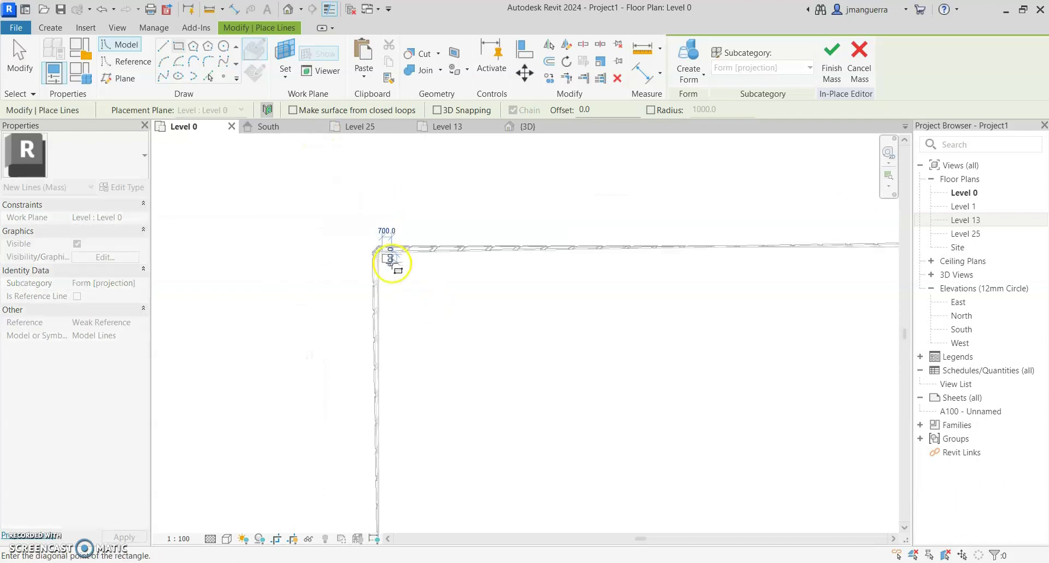
{"action": "middle_click_drag", "start_coordinate": [739, 446], "coordinate": [457, 155]}
{"action": "scroll", "coordinate": [515, 370], "scroll_direction": "up", "scroll_amount": 5}
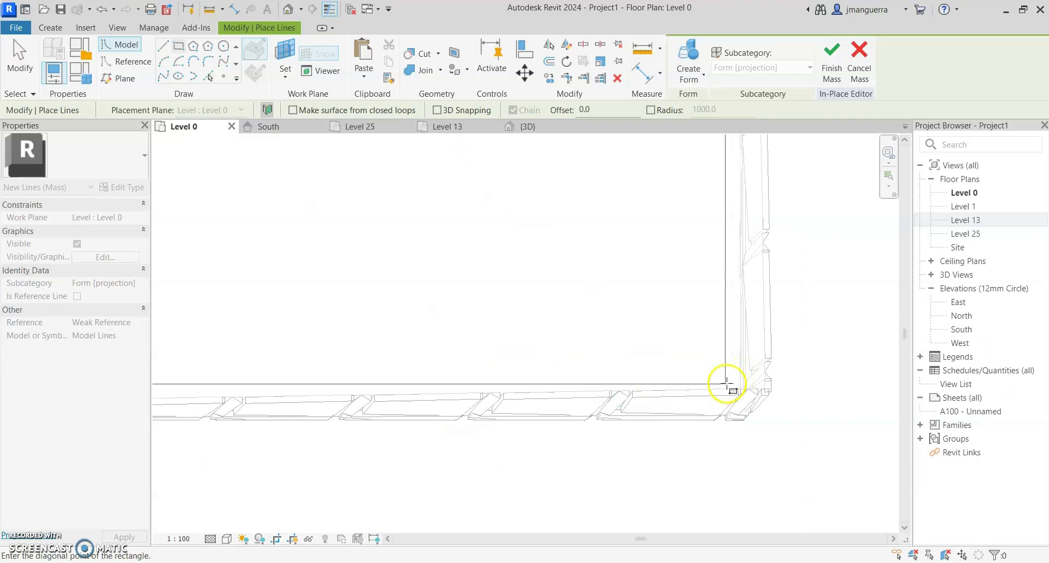
{"action": "left_click", "coordinate": [729, 382]}
{"action": "scroll", "coordinate": [508, 375], "scroll_direction": "down", "scroll_amount": 5}
{"action": "middle_click_drag", "start_coordinate": [510, 412], "coordinate": [689, 486]}
{"action": "key", "text": "Escape"}
{"action": "key", "text": "Escape"}
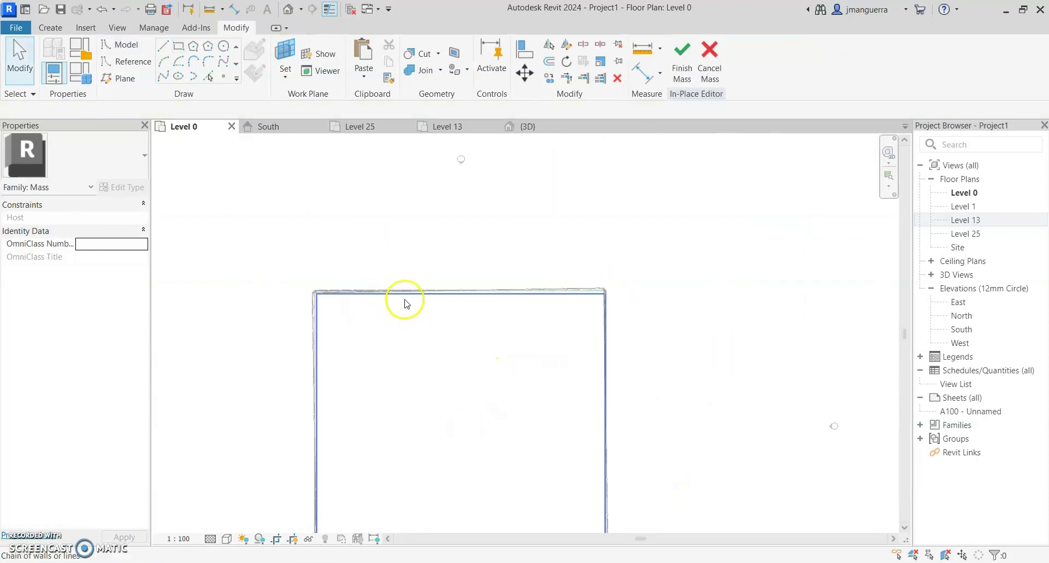
Copy the rectangle's four lines and paste them into the Level 13 floor plan, aligned to the current view
{"action": "left_click", "coordinate": [407, 300]}
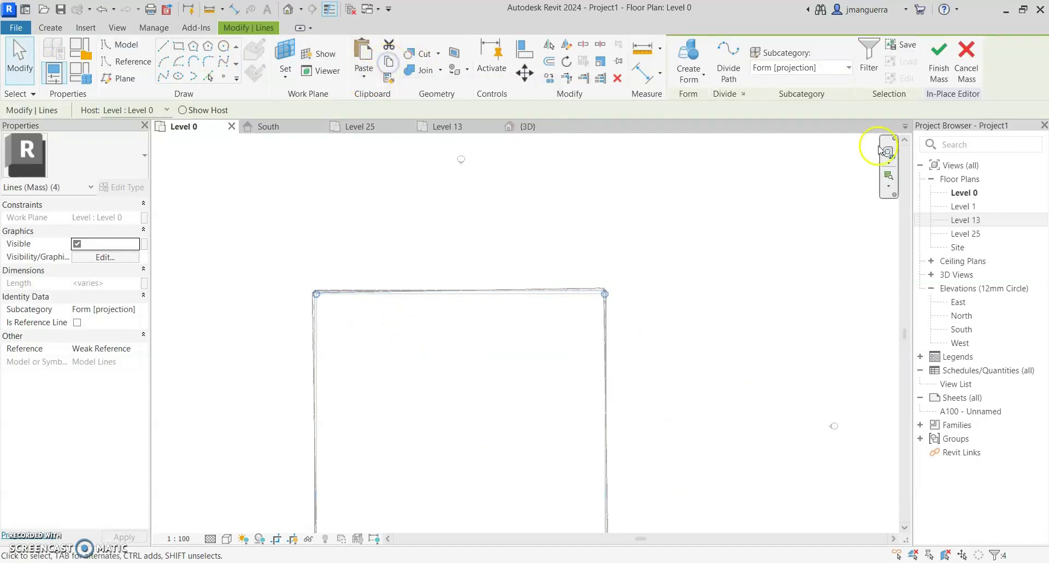
{"action": "double_click", "coordinate": [972, 221]}
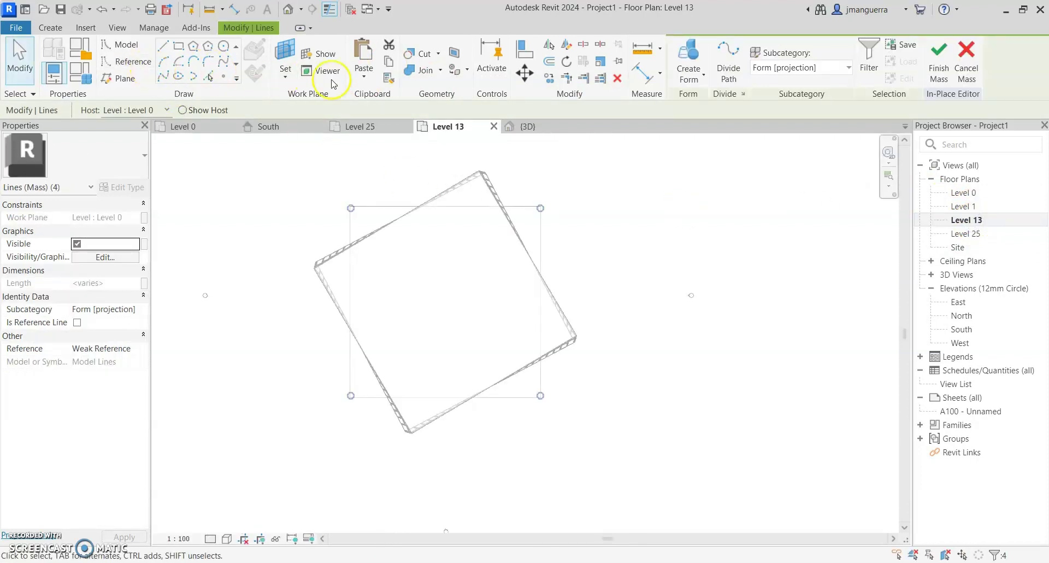
{"action": "left_click", "coordinate": [364, 77]}
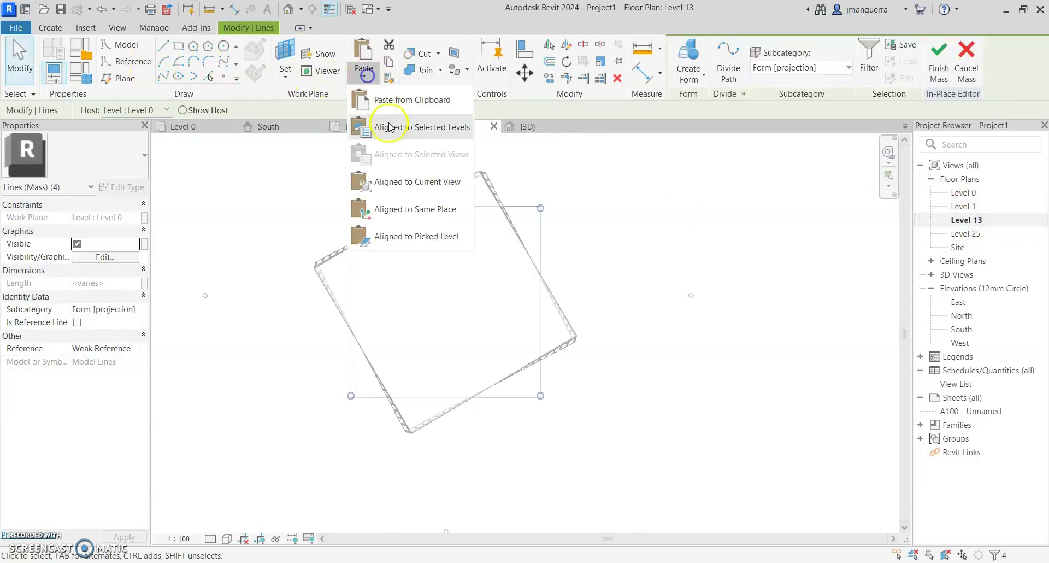
{"action": "left_click", "coordinate": [432, 182]}
Rotate the pasted rectangle on Level 13 about its centre to match the tower's twisted outline at that level
{"action": "key", "text": "r"}
{"action": "key", "text": "o"}
{"action": "left_click", "coordinate": [659, 226]}
{"action": "key", "text": "Return"}
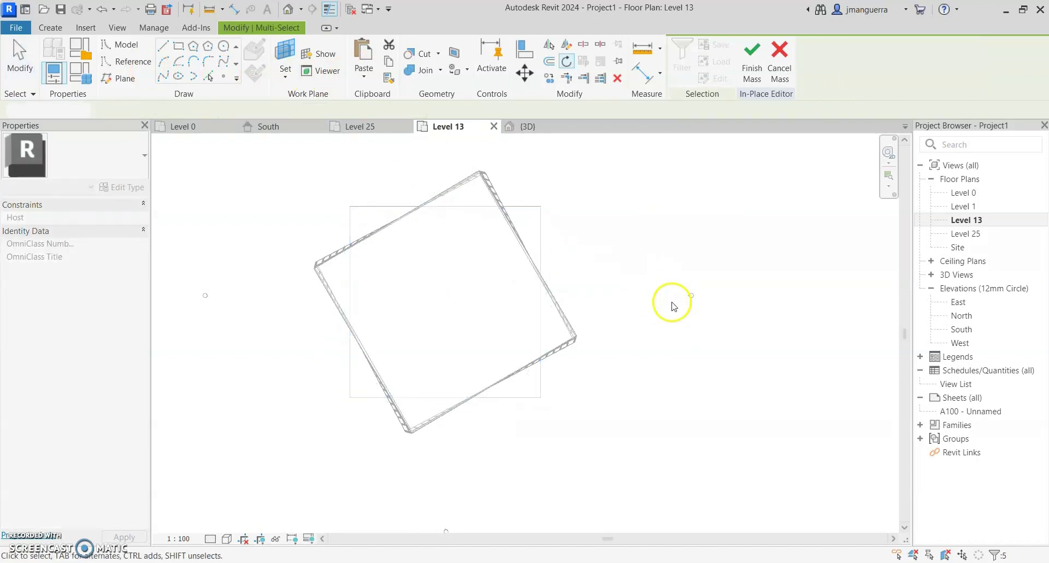
{"action": "key", "text": "Escape"}
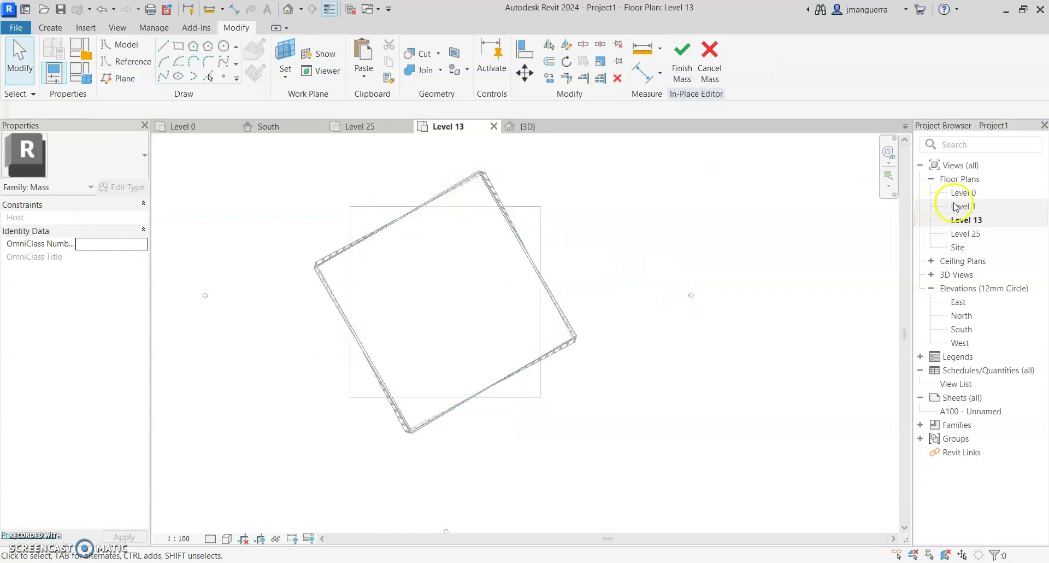
Paste the copied rectangle into the Level 25 floor plan aligned to the current view, and rotate it clockwise to match the tower's outline there
{"action": "double_click", "coordinate": [965, 233]}
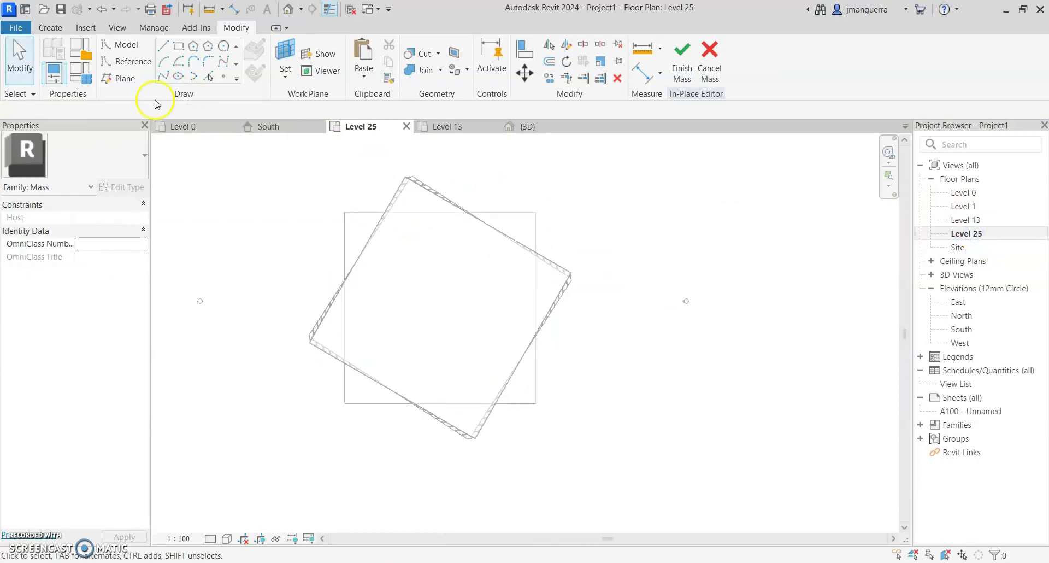
{"action": "left_click", "coordinate": [364, 75]}
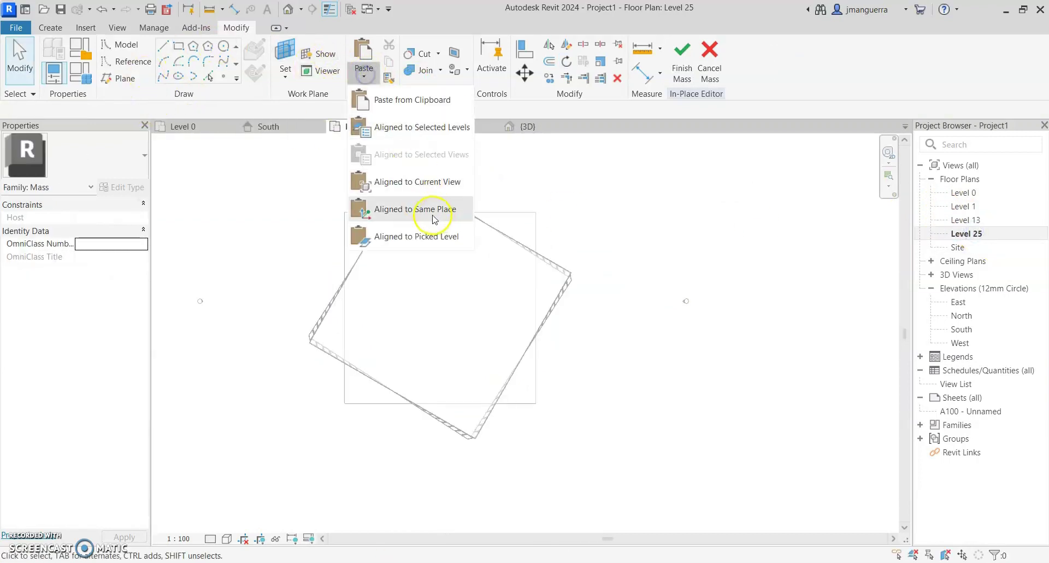
{"action": "left_click", "coordinate": [421, 182]}
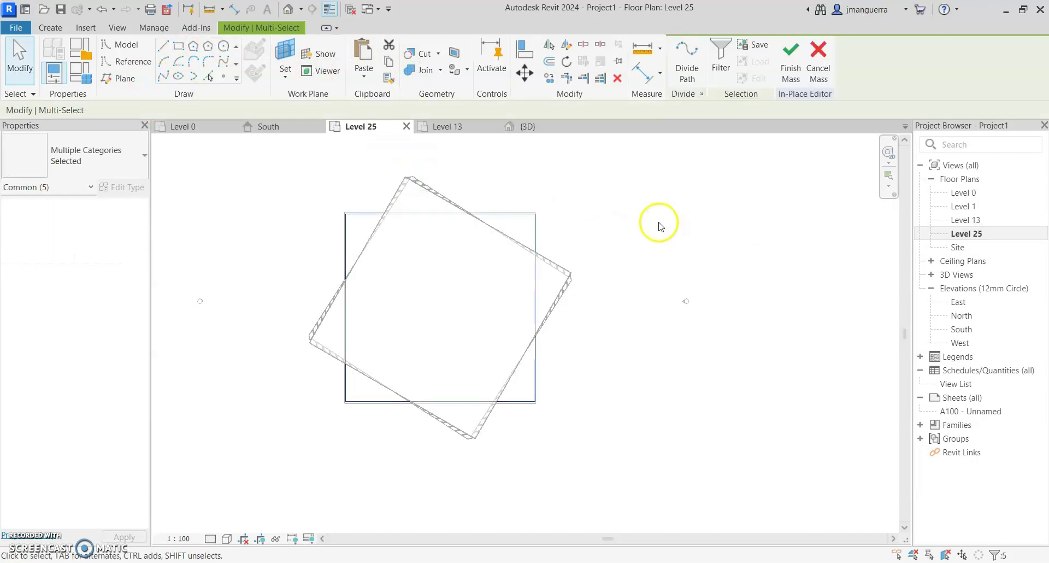
{"action": "key", "text": "r"}
{"action": "key", "text": "o"}
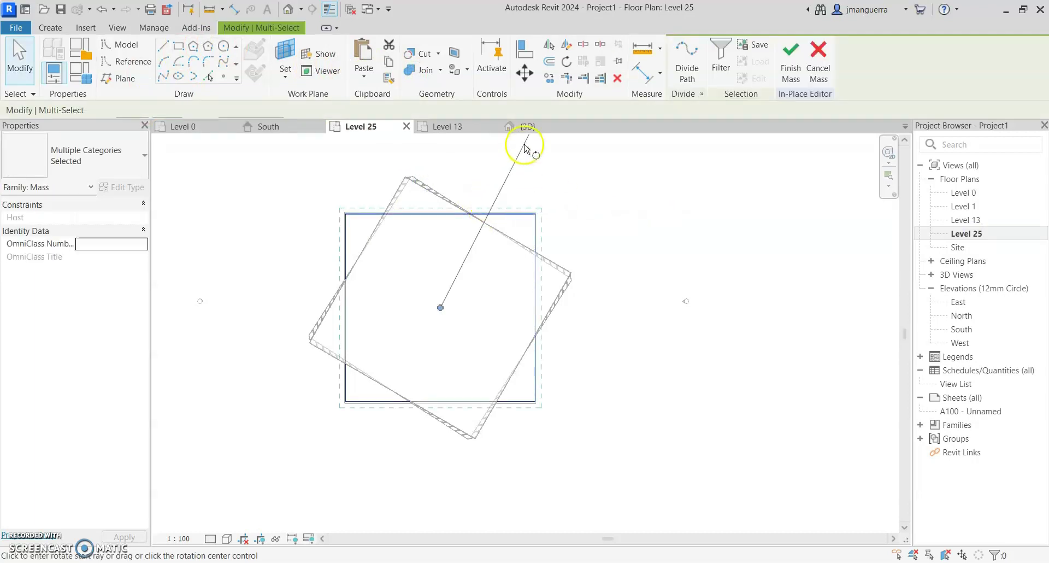
{"action": "left_click", "coordinate": [549, 161]}
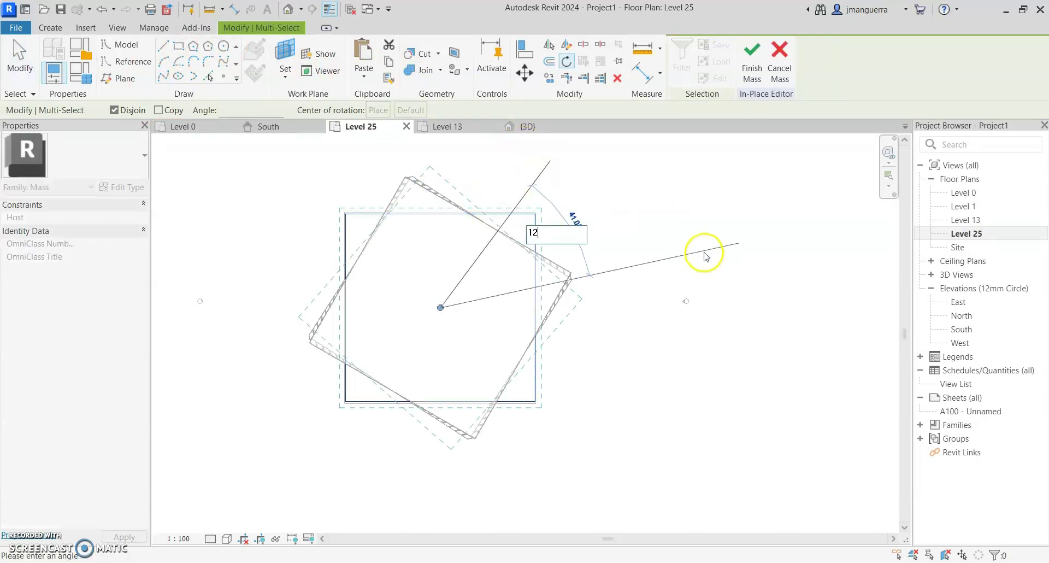
{"action": "key", "text": "Return"}
{"action": "left_click", "coordinate": [445, 180]}
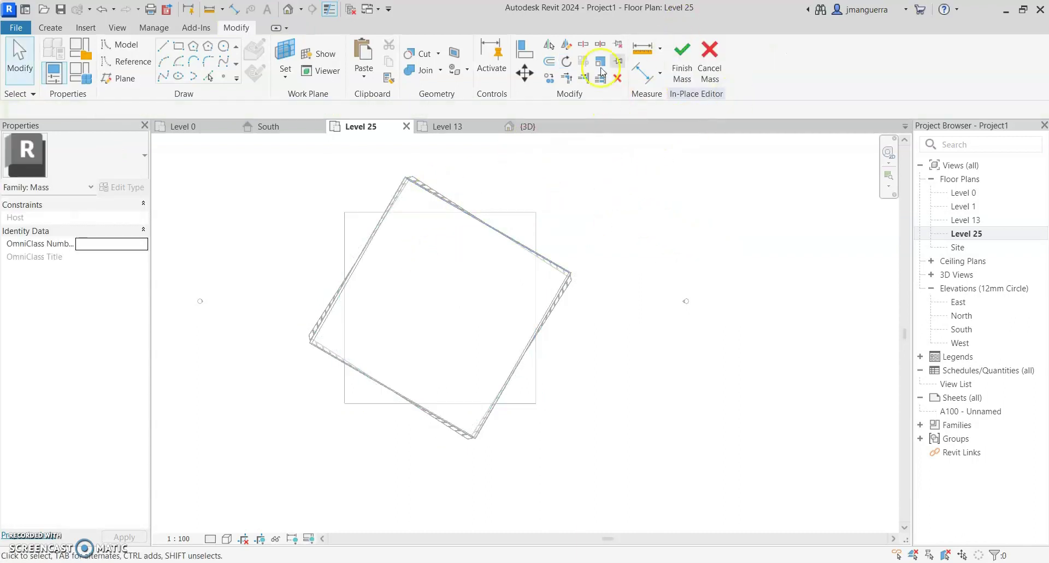
Create a solid form through the three stacked rectangles in the 3D view and finish the in-place mass
{"action": "left_click", "coordinate": [513, 127]}
{"action": "left_click_drag", "start_coordinate": [350, 169], "coordinate": [547, 447]}
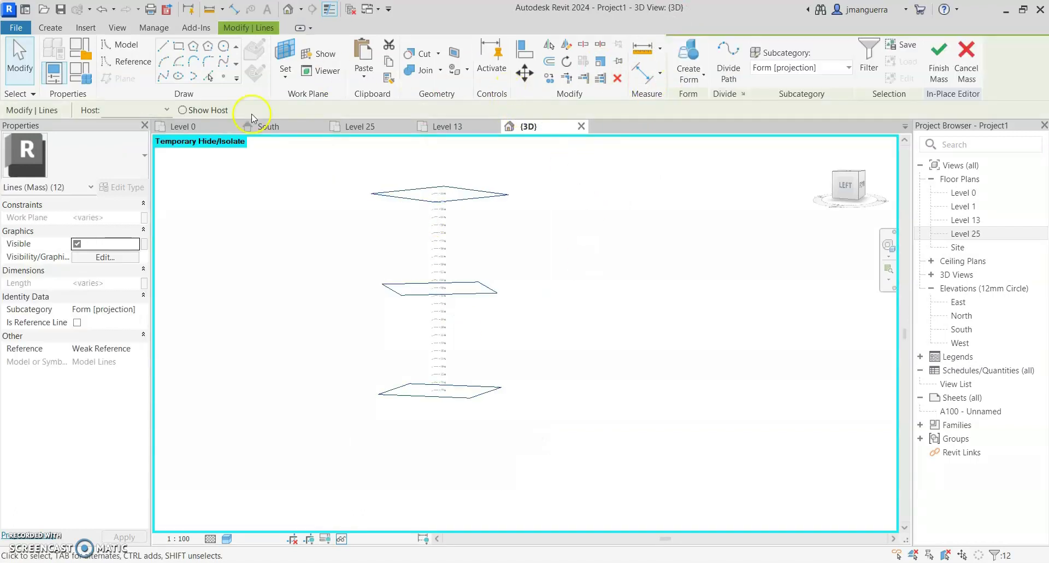
{"action": "left_click", "coordinate": [684, 49]}
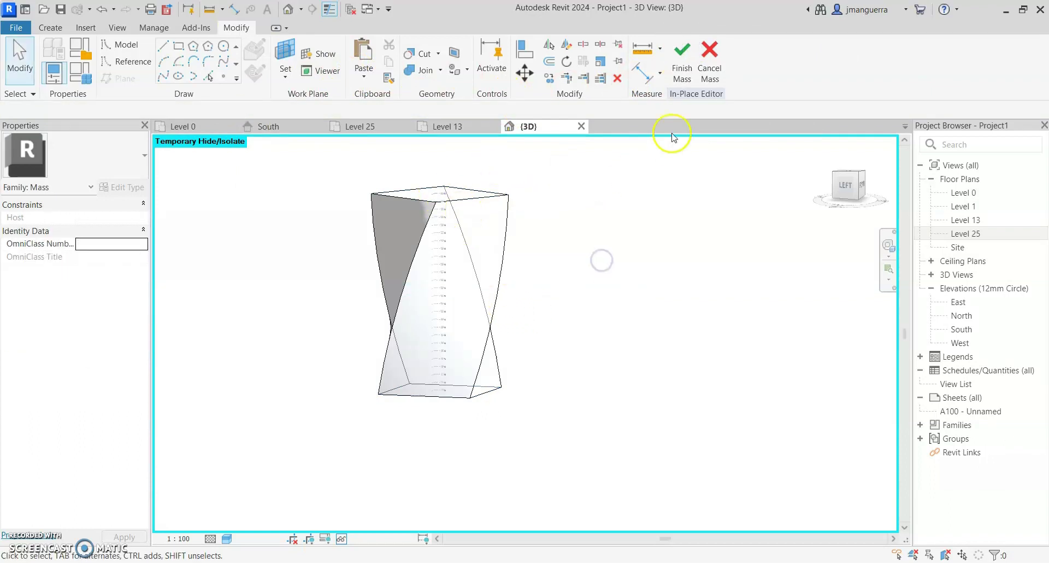
{"action": "left_click", "coordinate": [678, 48]}
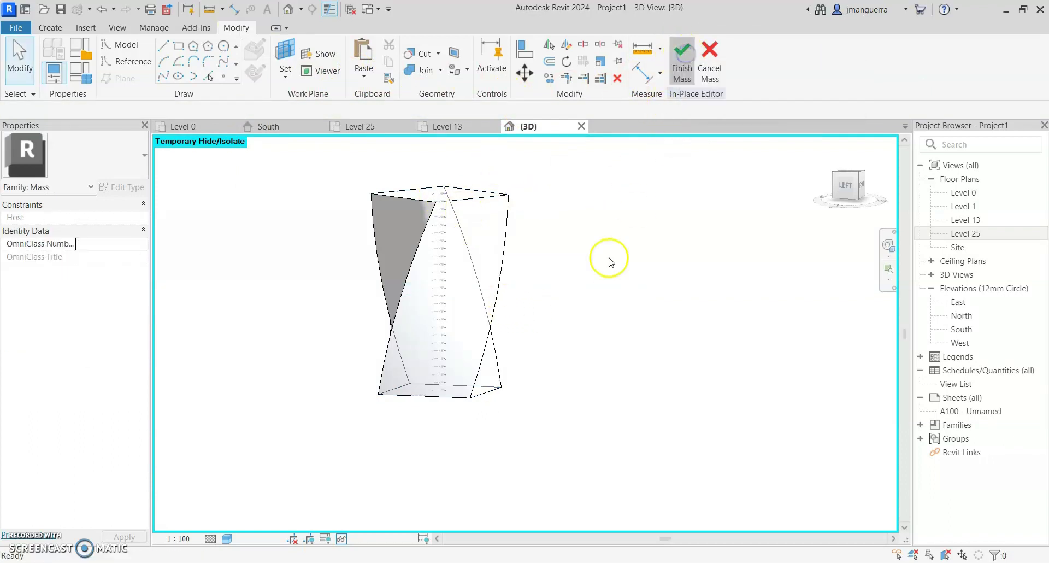
Add mass floors to the inner twisting mass for Level 0 through Level 18
{"action": "scroll", "coordinate": [415, 213], "scroll_direction": "up", "scroll_amount": 2}
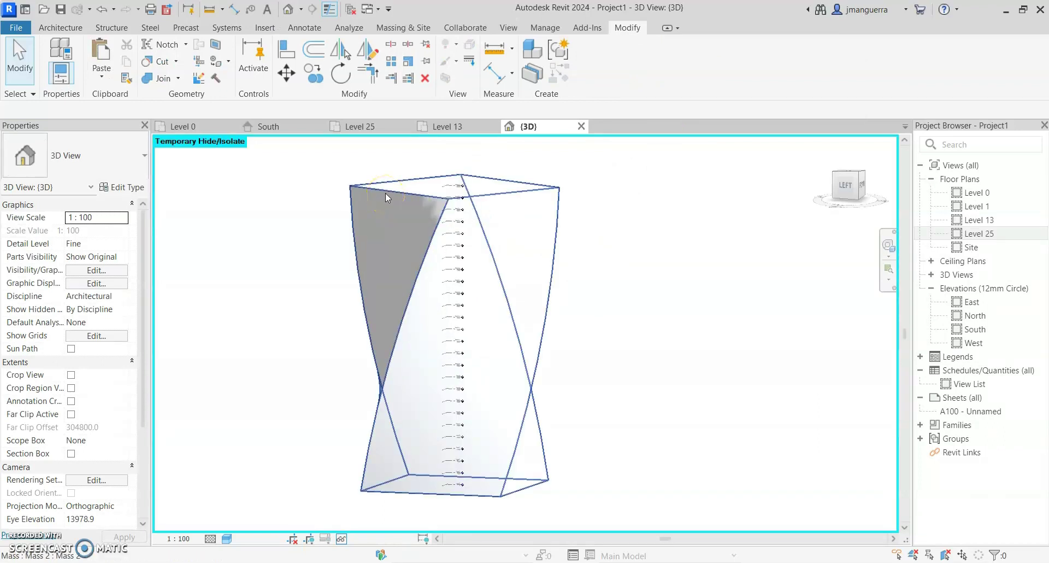
{"action": "left_click", "coordinate": [386, 193]}
{"action": "left_click", "coordinate": [378, 204]}
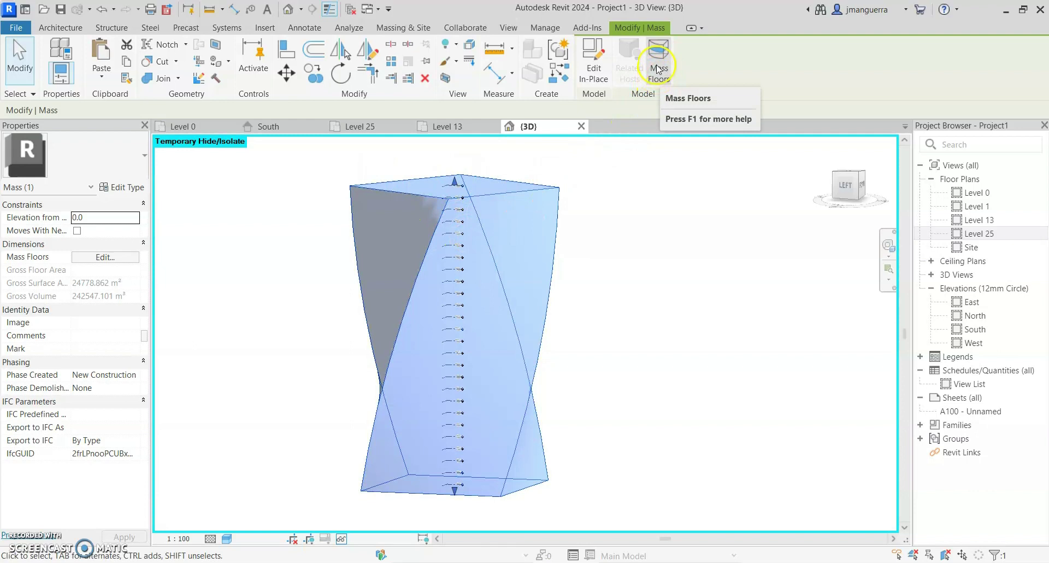
{"action": "left_click", "coordinate": [658, 69]}
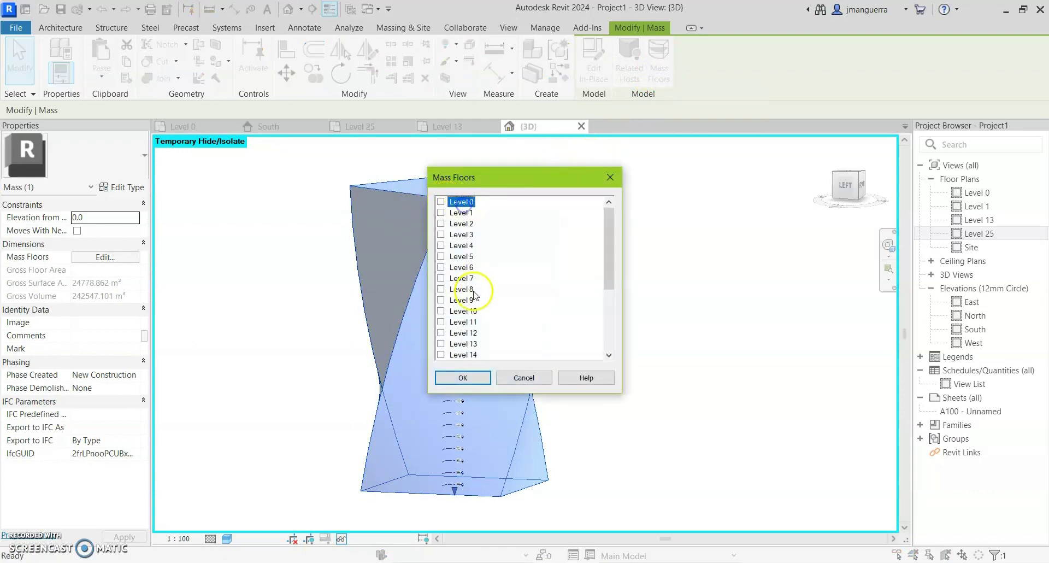
{"action": "scroll", "coordinate": [475, 298], "scroll_direction": "down", "scroll_amount": 2}
{"action": "left_click", "coordinate": [469, 355], "text": "shift"}
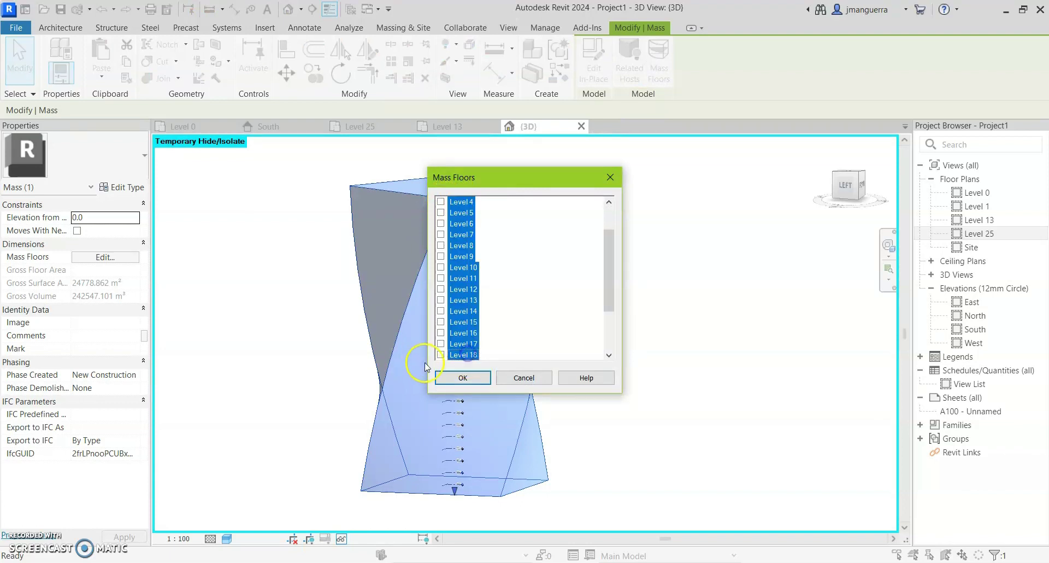
{"action": "left_click", "coordinate": [462, 377]}
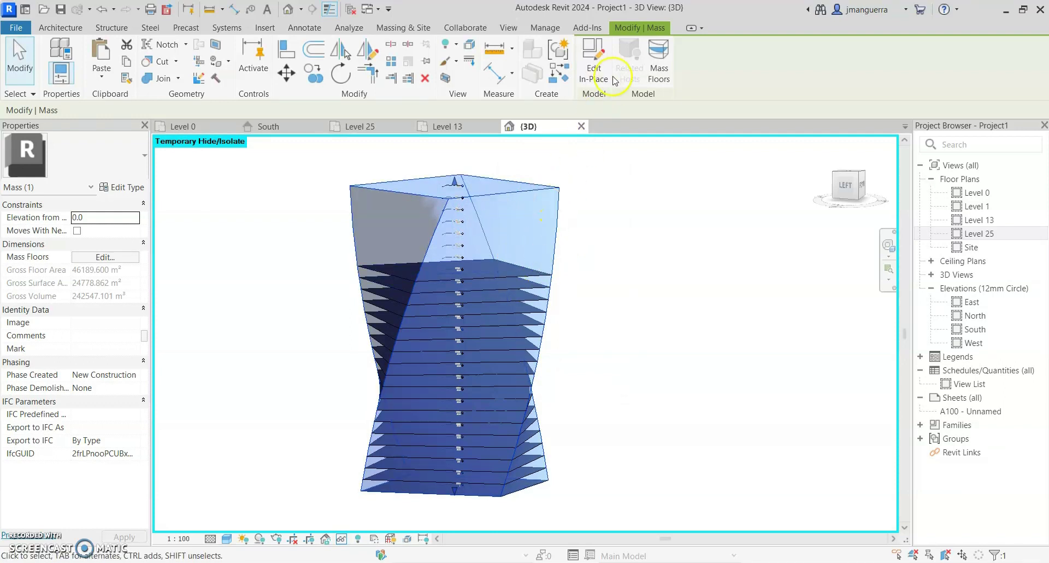
Add the remaining mass floors to the inner mass for Level 19 through Level 25
{"action": "left_click", "coordinate": [659, 62]}
{"action": "scroll", "coordinate": [456, 284], "scroll_direction": "down", "scroll_amount": 4}
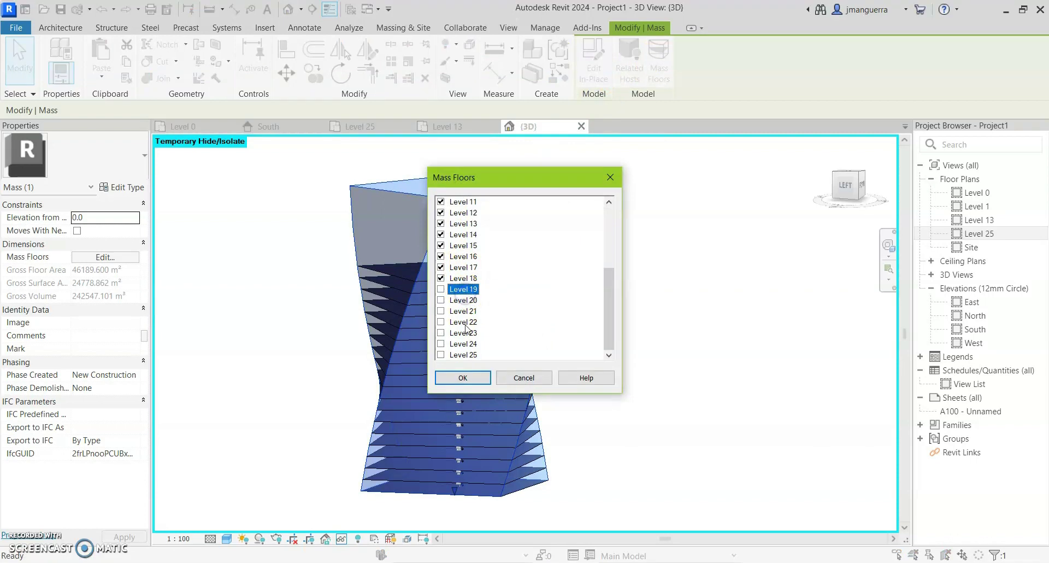
{"action": "left_click", "coordinate": [457, 354], "text": "shift"}
{"action": "left_click", "coordinate": [462, 377]}
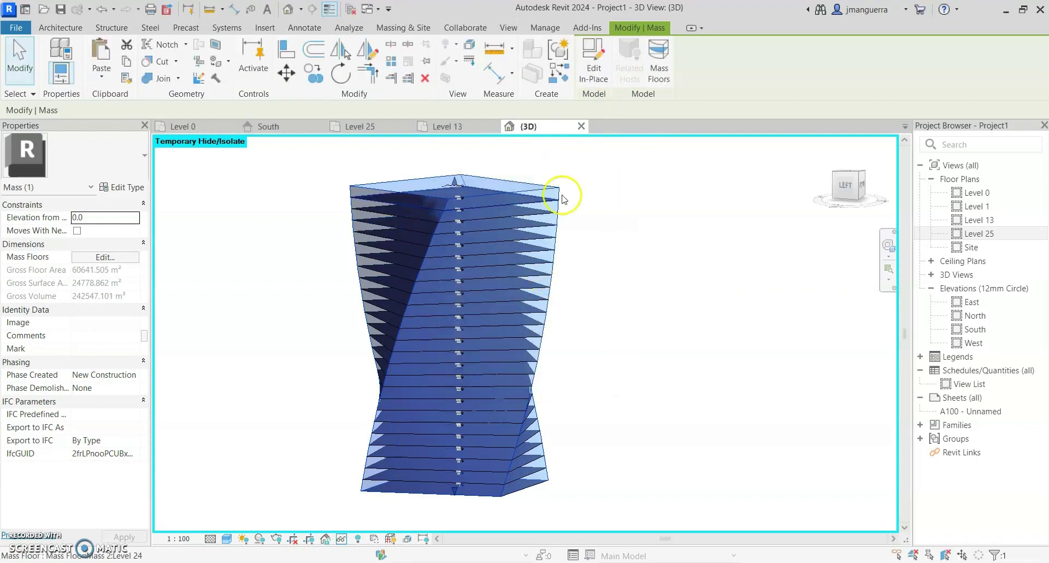
{"action": "left_click", "coordinate": [633, 214]}
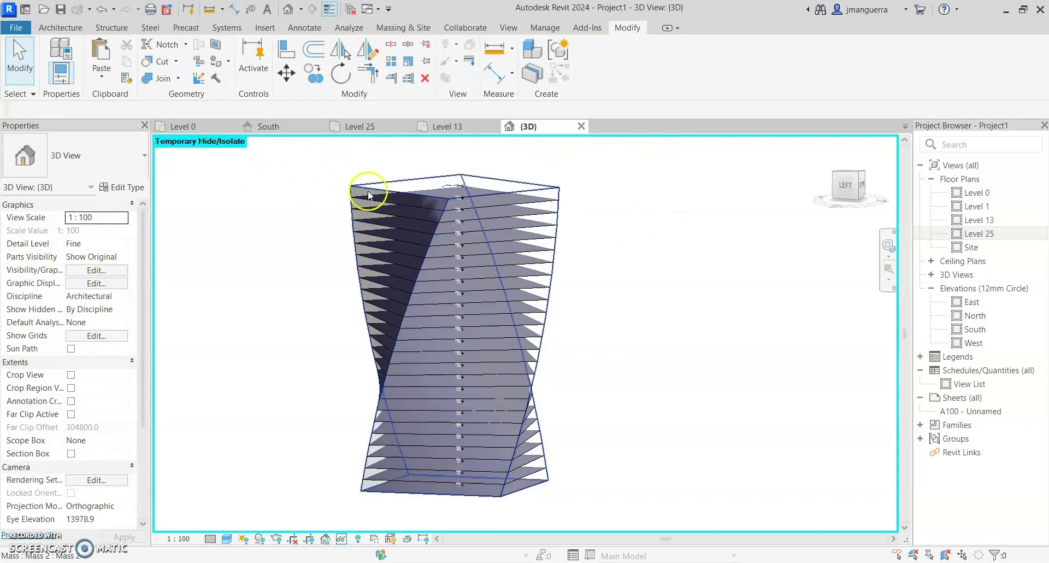
Start a floor by face using the type Floor-Upper_160mmConc-CorusComFlor51
{"action": "left_click", "coordinate": [390, 29]}
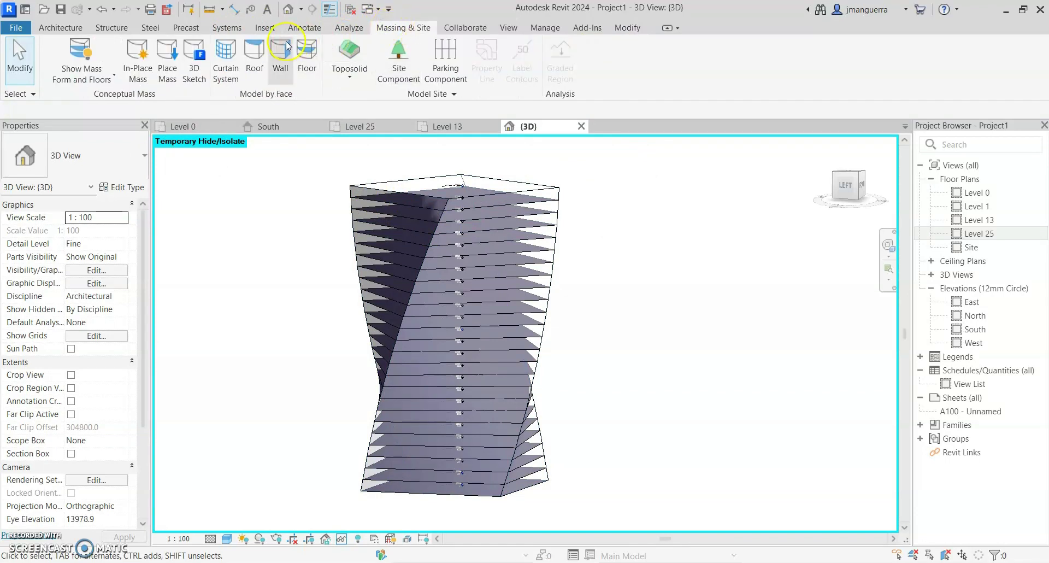
{"action": "left_click", "coordinate": [307, 52]}
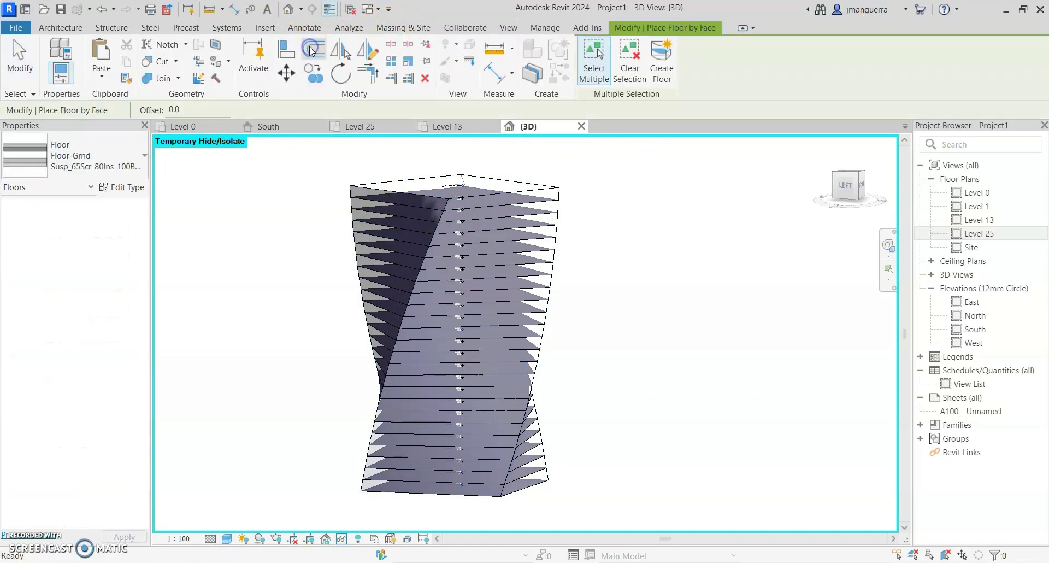
{"action": "left_click", "coordinate": [76, 162]}
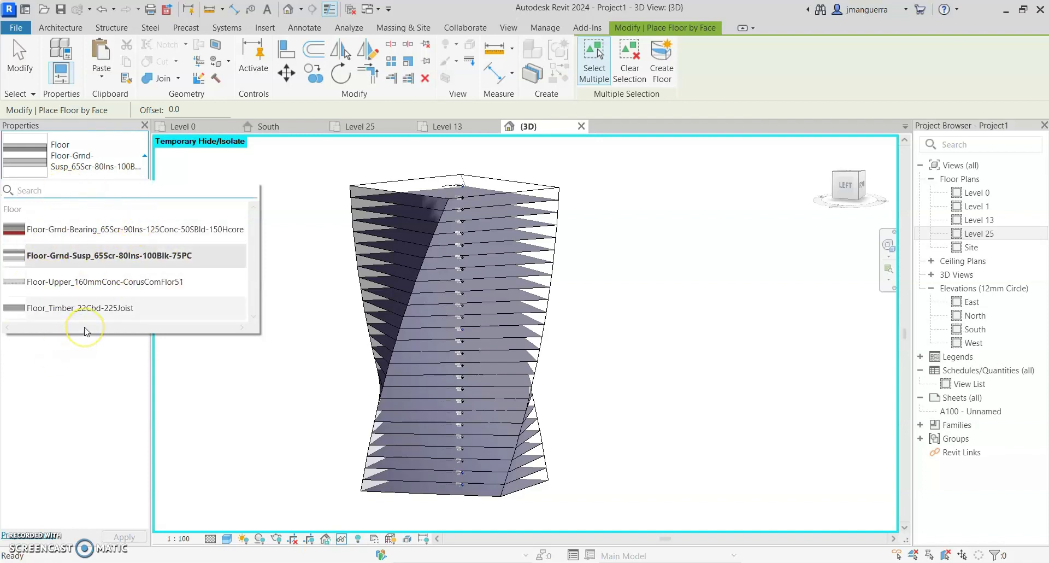
{"action": "left_click", "coordinate": [103, 281]}
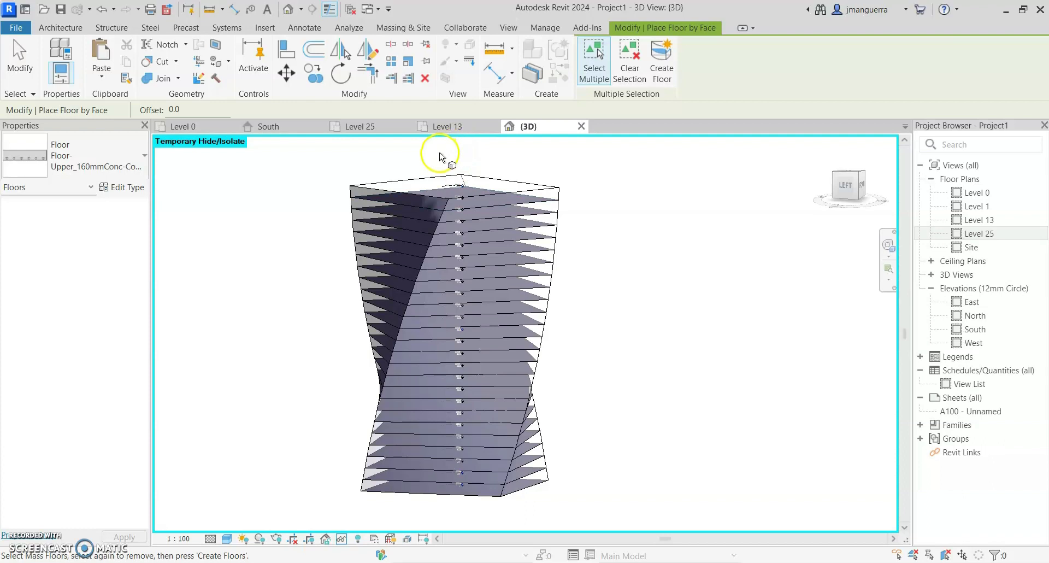
Select all of the inner mass's mass floors, from the topmost down to Level 0, as faces for the new floors
{"action": "scroll", "coordinate": [401, 174], "scroll_direction": "up", "scroll_amount": 2}
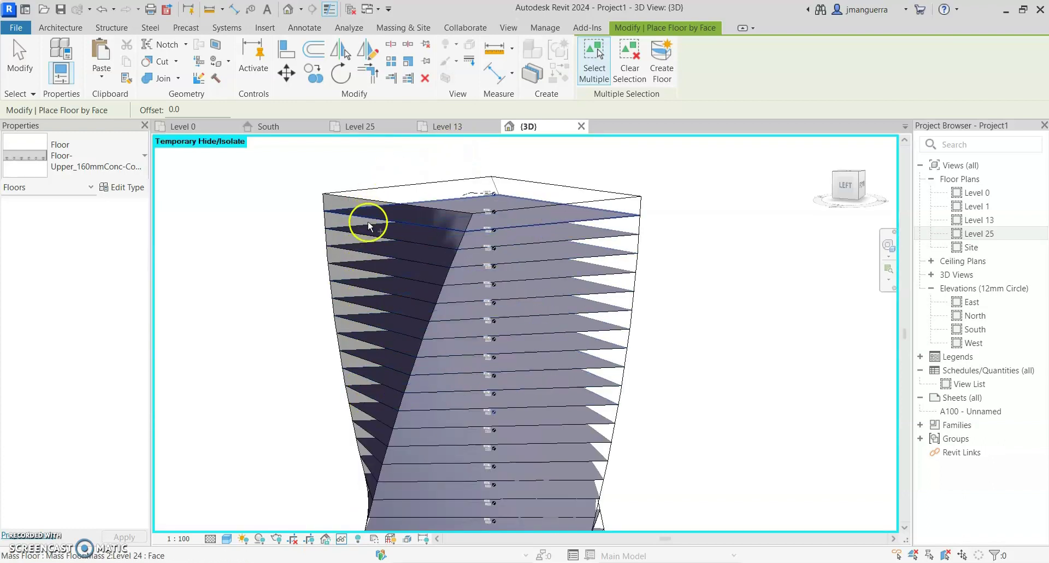
{"action": "left_click", "coordinate": [368, 223]}
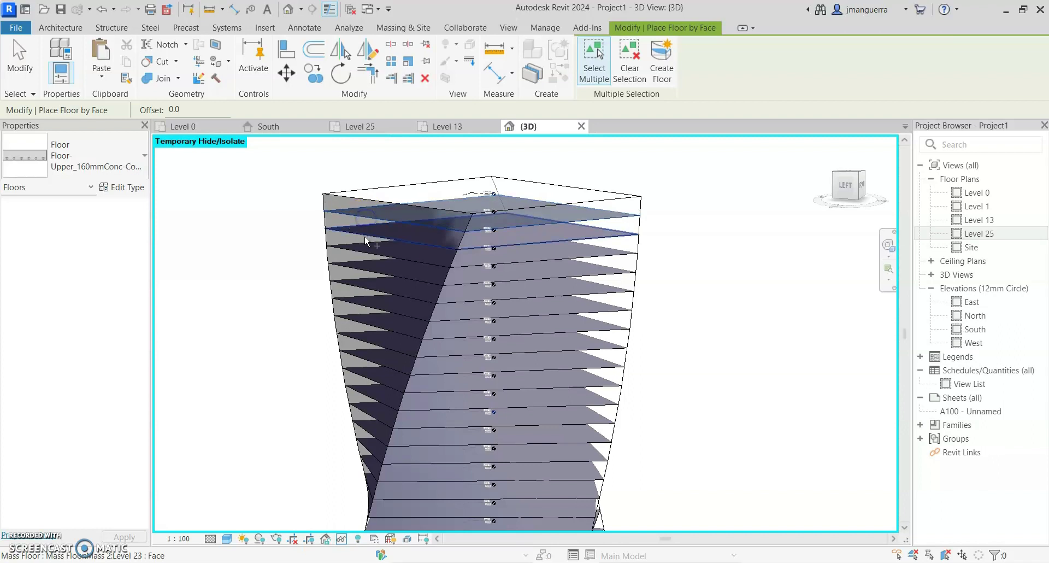
{"action": "left_click", "coordinate": [365, 235]}
{"action": "left_click", "coordinate": [364, 247]}
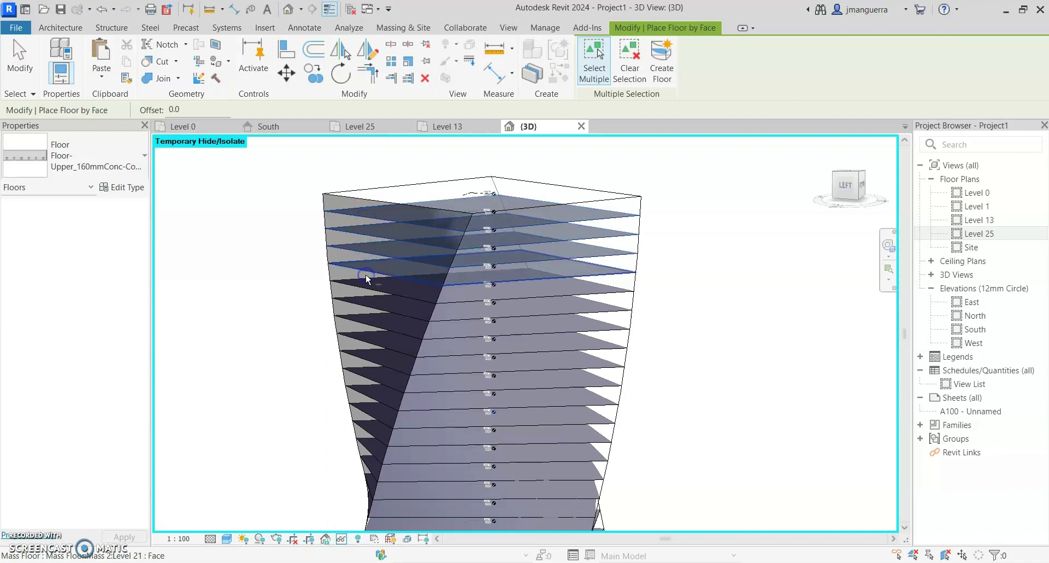
{"action": "scroll", "coordinate": [365, 277], "scroll_direction": "down", "scroll_amount": 3}
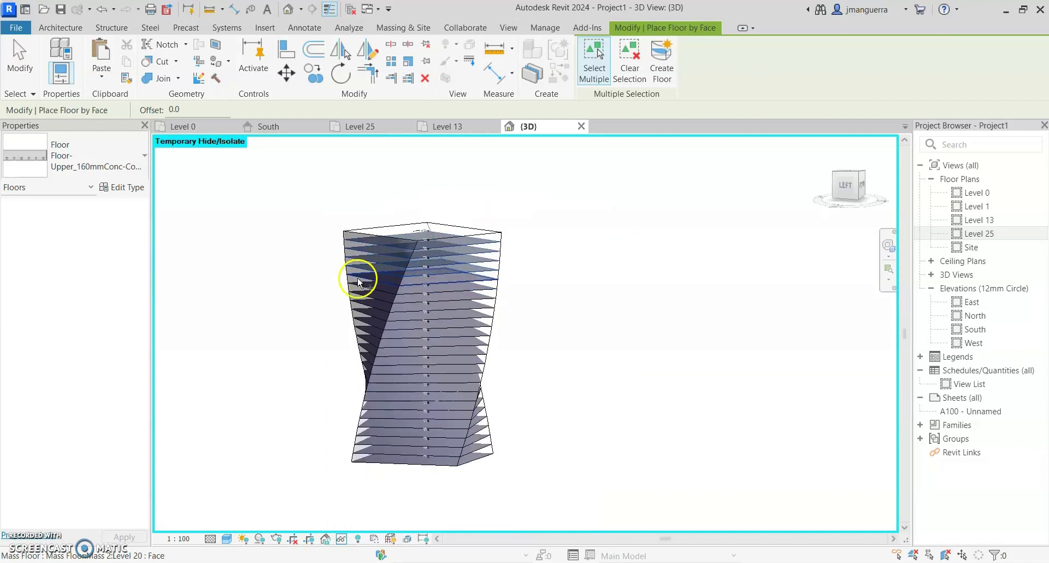
{"action": "scroll", "coordinate": [361, 279], "scroll_direction": "up", "scroll_amount": 3}
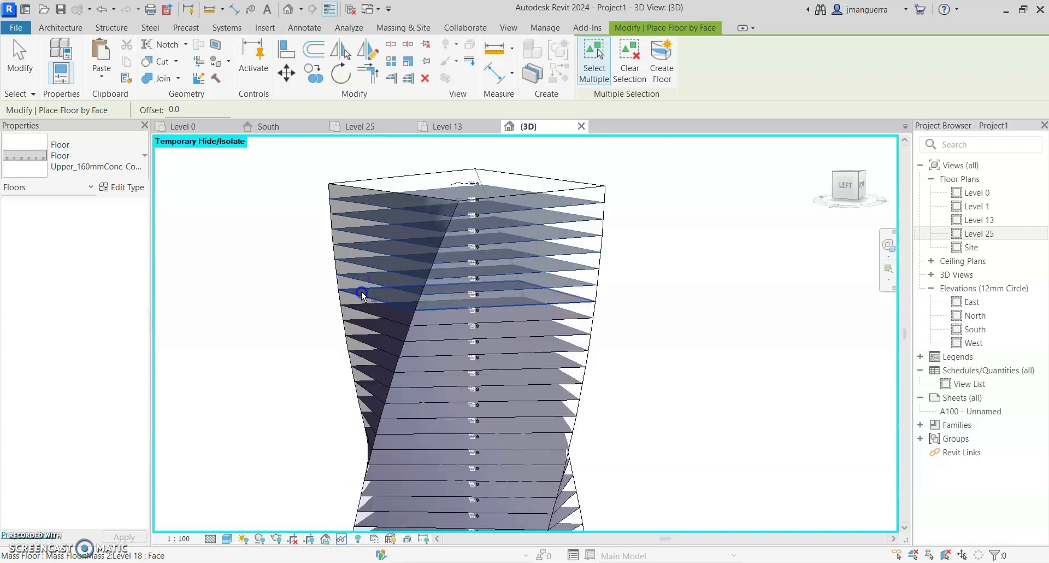
{"action": "scroll", "coordinate": [365, 307], "scroll_direction": "down", "scroll_amount": 3}
{"action": "middle_click_drag", "start_coordinate": [427, 332], "coordinate": [429, 254]}
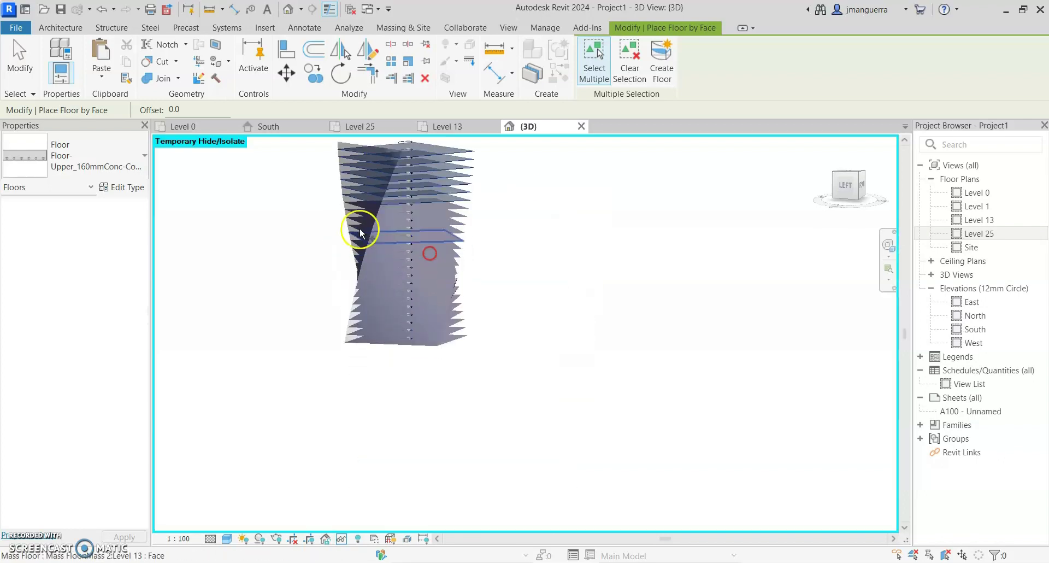
{"action": "left_click_drag", "start_coordinate": [308, 178], "coordinate": [533, 401]}
{"action": "middle_click_drag", "start_coordinate": [521, 358], "coordinate": [522, 422]}
{"action": "left_click_drag", "start_coordinate": [274, 174], "coordinate": [527, 445]}
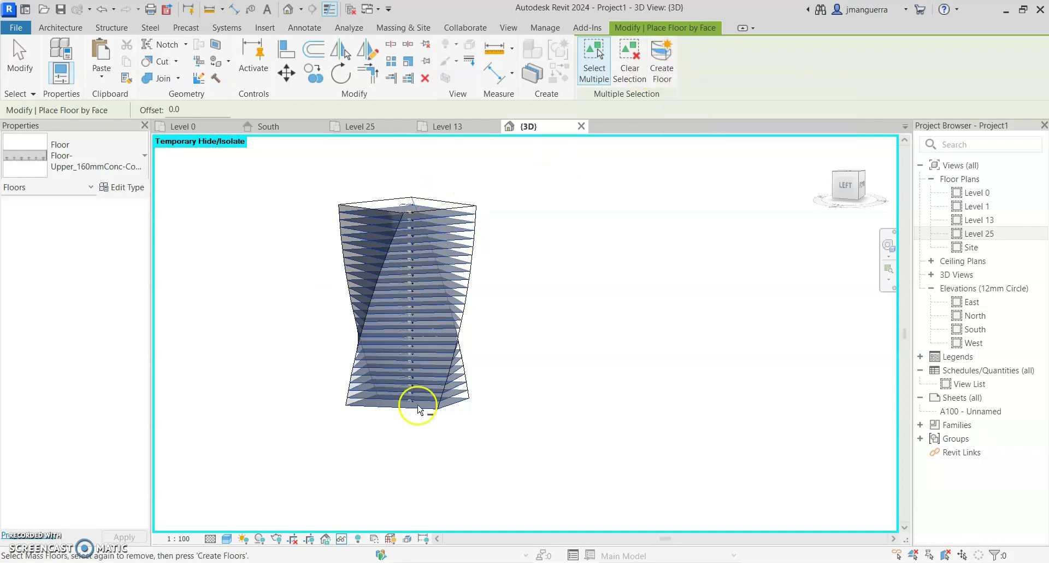
Create the floors from the selected mass floors, check the slabs near the tower's top, and exit the command
{"action": "left_click", "coordinate": [663, 65]}
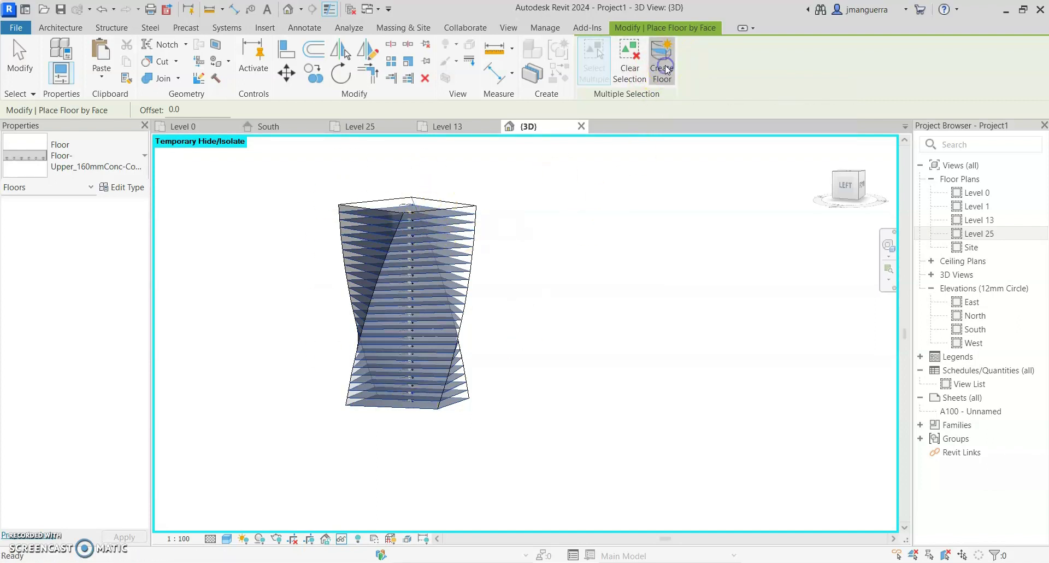
{"action": "scroll", "coordinate": [367, 259], "scroll_direction": "up", "scroll_amount": 5}
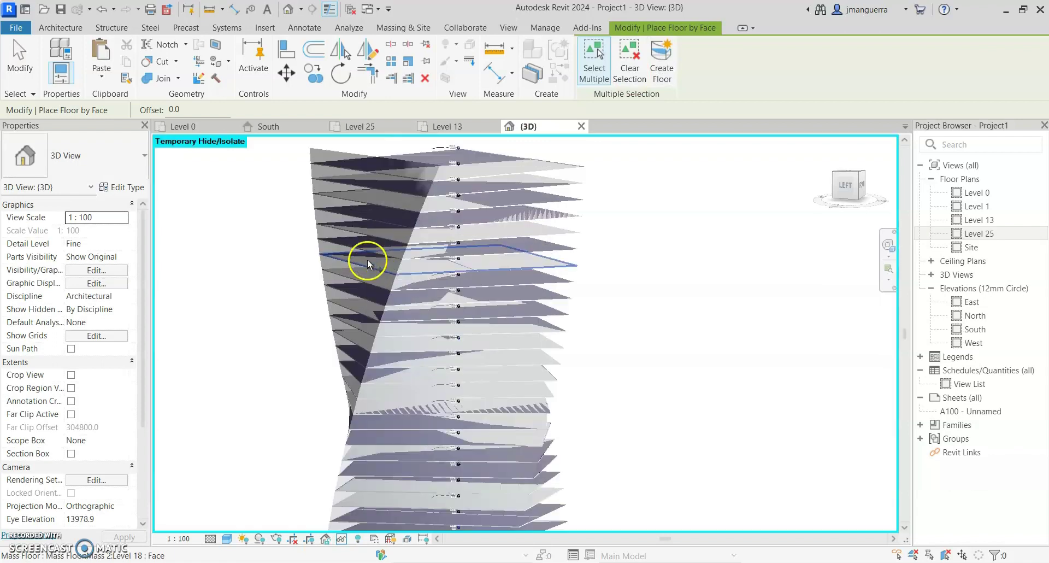
{"action": "scroll", "coordinate": [330, 181], "scroll_direction": "down", "scroll_amount": 5}
{"action": "scroll", "coordinate": [299, 255], "scroll_direction": "up", "scroll_amount": 6}
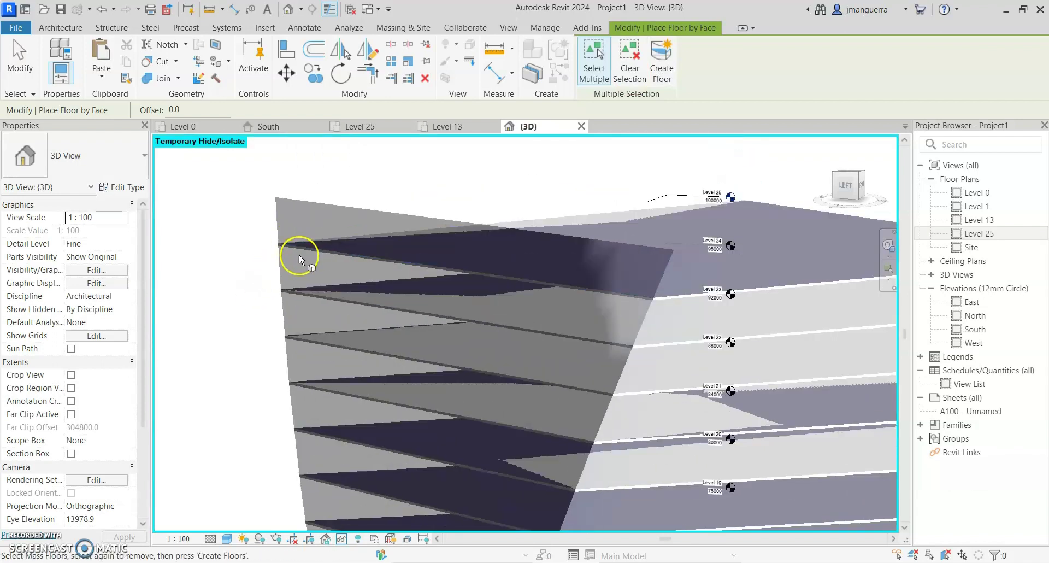
{"action": "scroll", "coordinate": [299, 252], "scroll_direction": "down", "scroll_amount": 5}
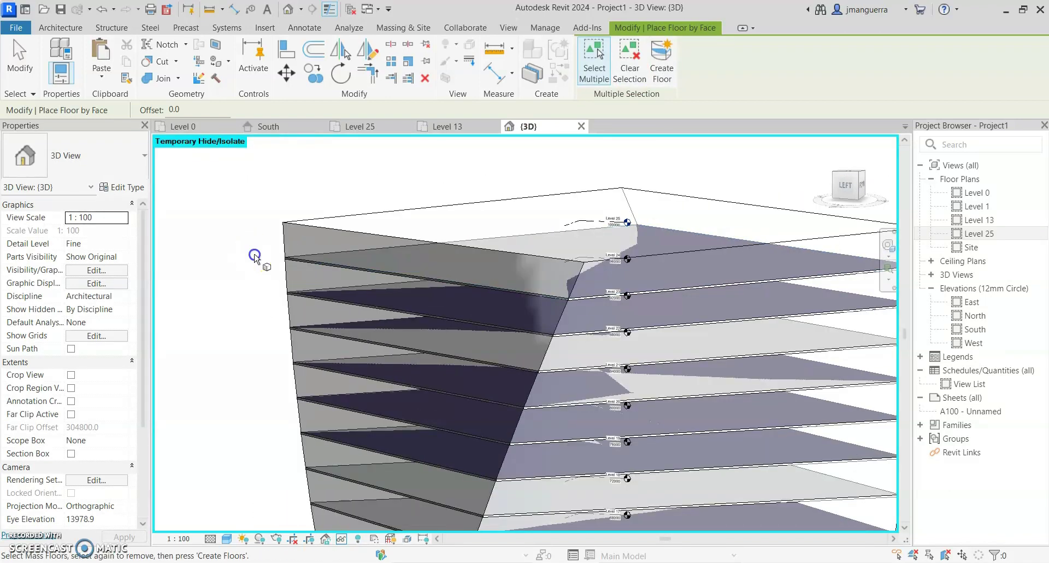
{"action": "key", "text": "Escape"}
{"action": "scroll", "coordinate": [214, 241], "scroll_direction": "down", "scroll_amount": 5}
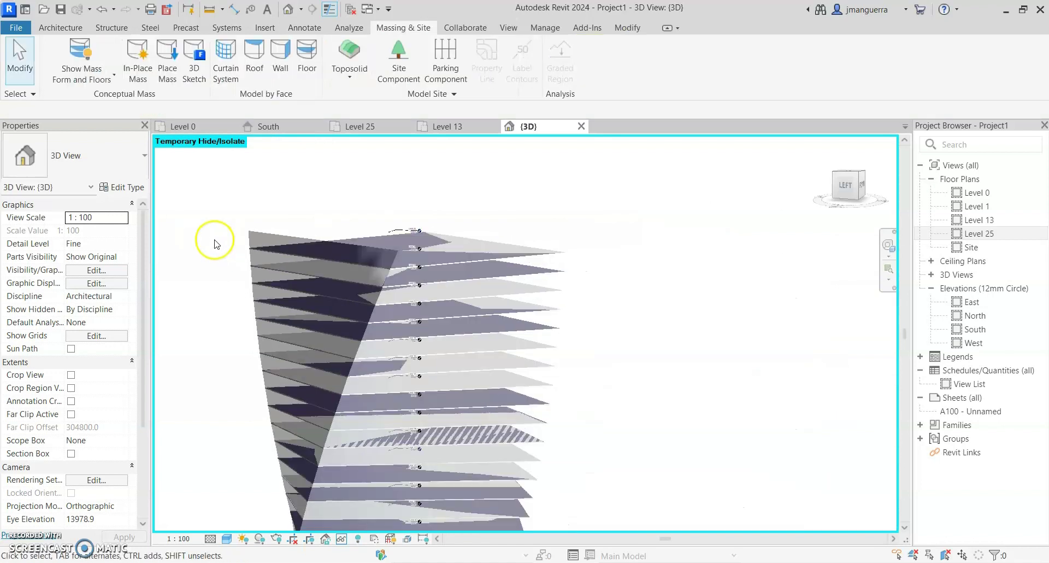
Reset the temporary hide/isolate in the 3D view to bring back the outer curtain-panel tower around the floor slabs
{"action": "scroll", "coordinate": [393, 219], "scroll_direction": "down", "scroll_amount": 1}
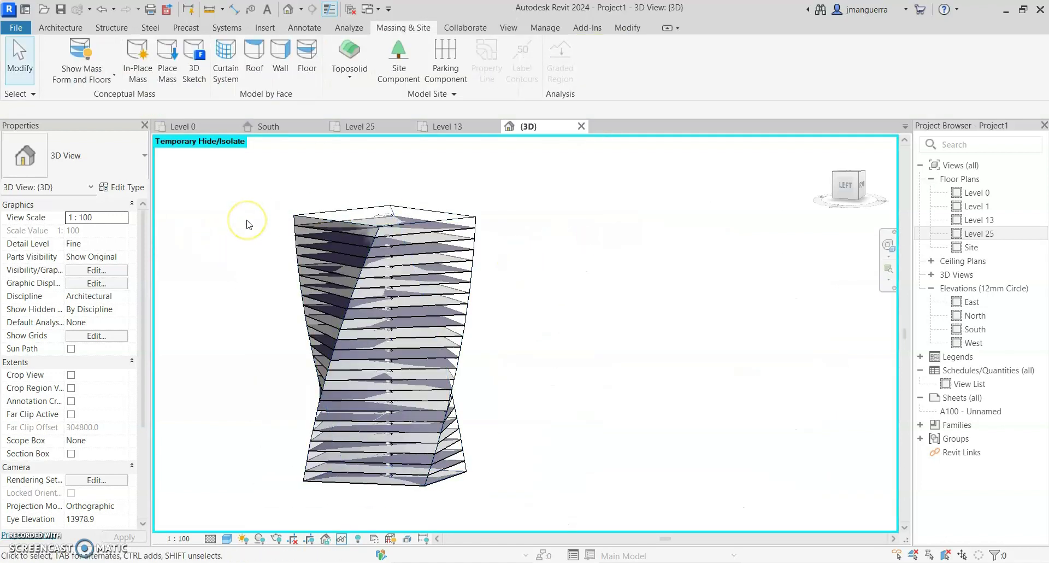
{"action": "key", "text": "h"}
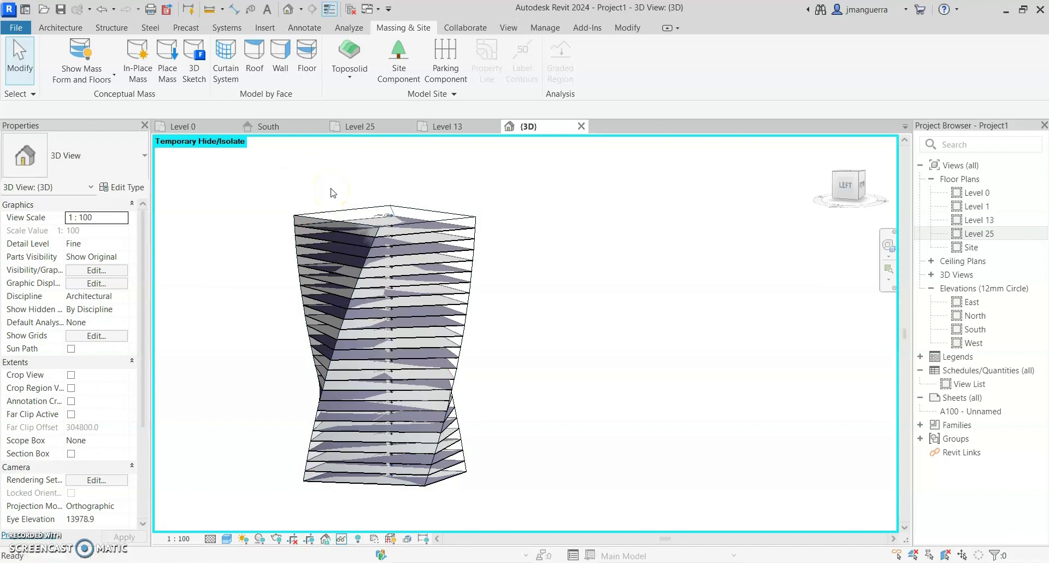
{"action": "key", "text": "r"}
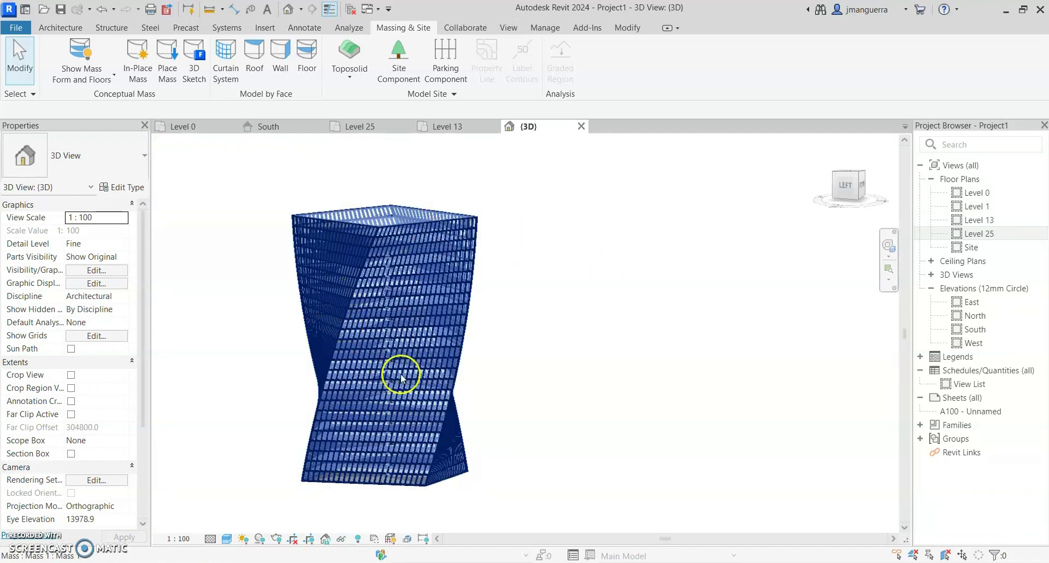
{"action": "scroll", "coordinate": [401, 377], "scroll_direction": "up", "scroll_amount": 3}
{"action": "scroll", "coordinate": [608, 321], "scroll_direction": "down", "scroll_amount": 5}
{"action": "mouse_move", "coordinate": [613, 318]}
{"action": "middle_mouse_down", "text": "shift"}
{"action": "mouse_move", "coordinate": [729, 305]}
{"action": "mouse_move", "coordinate": [732, 292]}
{"action": "mouse_move", "coordinate": [782, 323]}
{"action": "mouse_move", "coordinate": [625, 274]}
{"action": "middle_mouse_up", "text": "shift"}
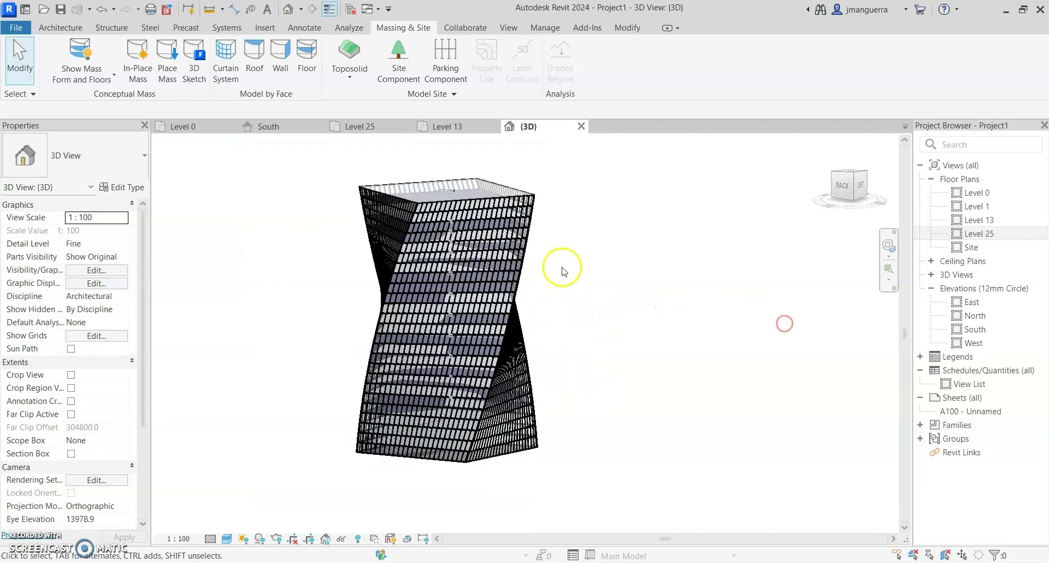
Display the 3D view in the Shaded style with edges turned off and cast shadows turned on
{"action": "scroll", "coordinate": [557, 290], "scroll_direction": "up", "scroll_amount": 3}
{"action": "left_click", "coordinate": [226, 538]}
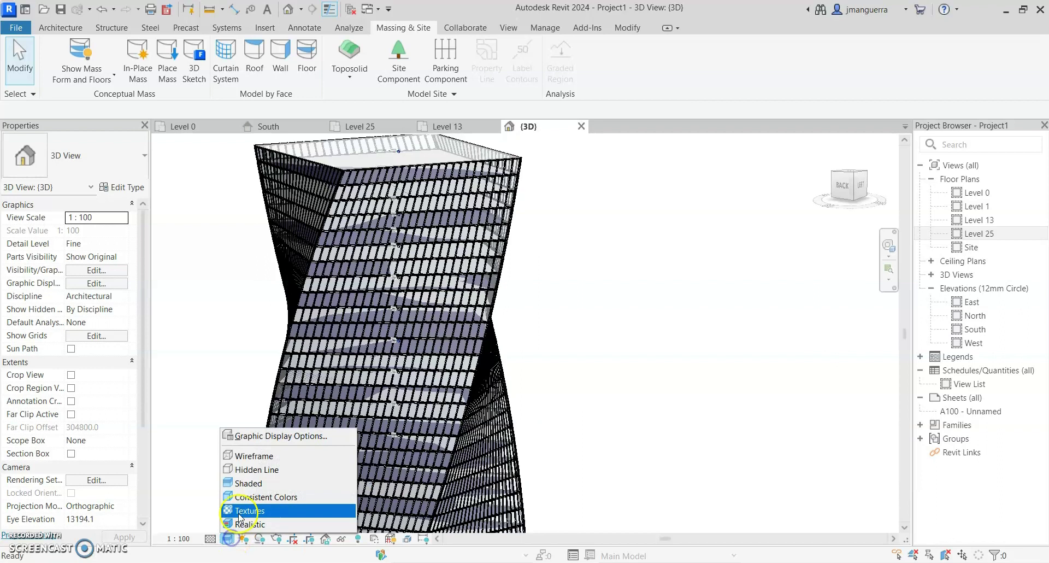
{"action": "left_click", "coordinate": [246, 485]}
{"action": "left_click", "coordinate": [226, 539]}
{"action": "left_click", "coordinate": [328, 431]}
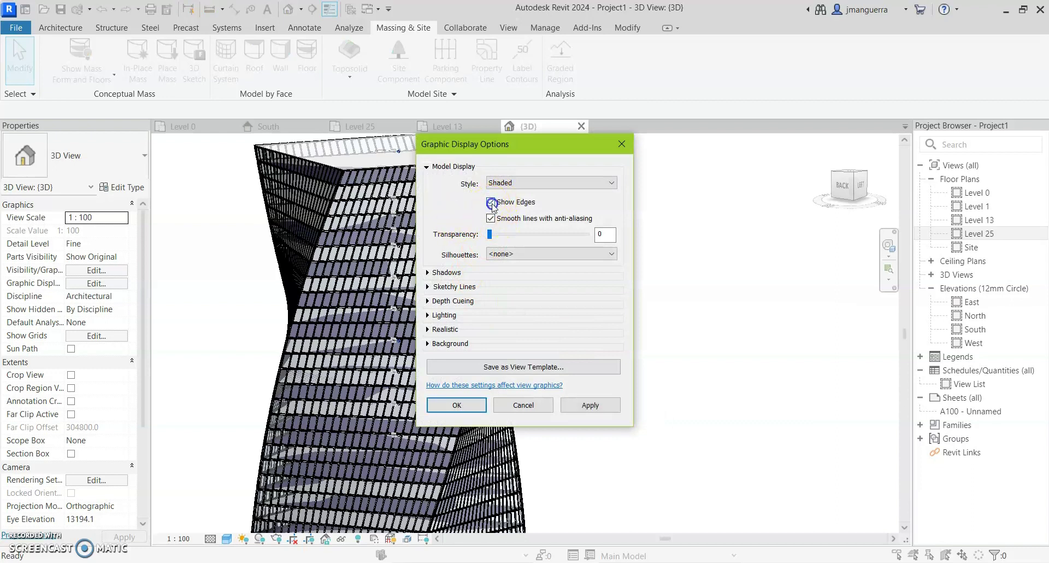
{"action": "left_click", "coordinate": [427, 272]}
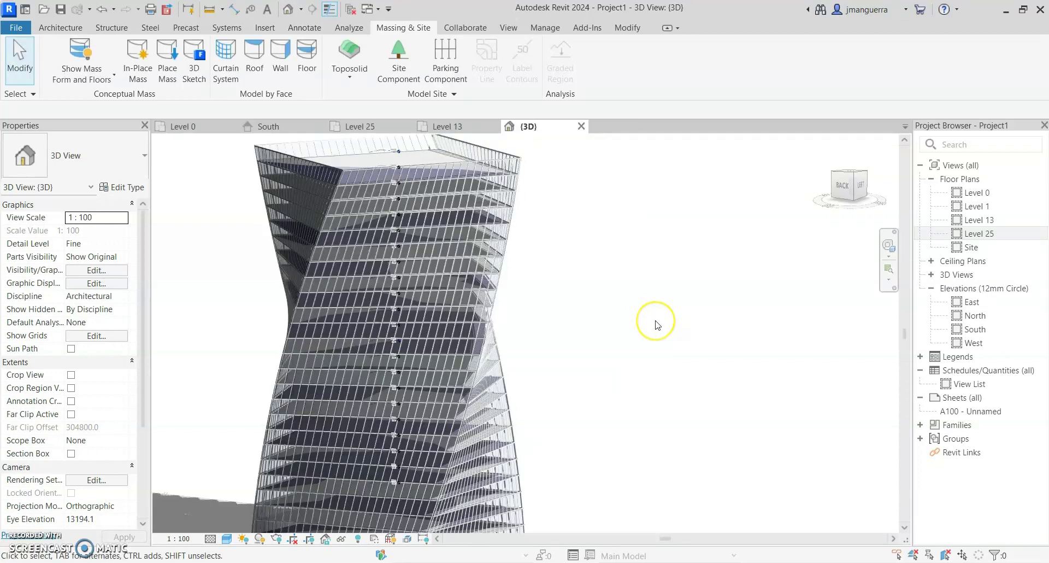
{"action": "middle_click_drag", "start_coordinate": [656, 324], "coordinate": [599, 323], "text": "shift"}
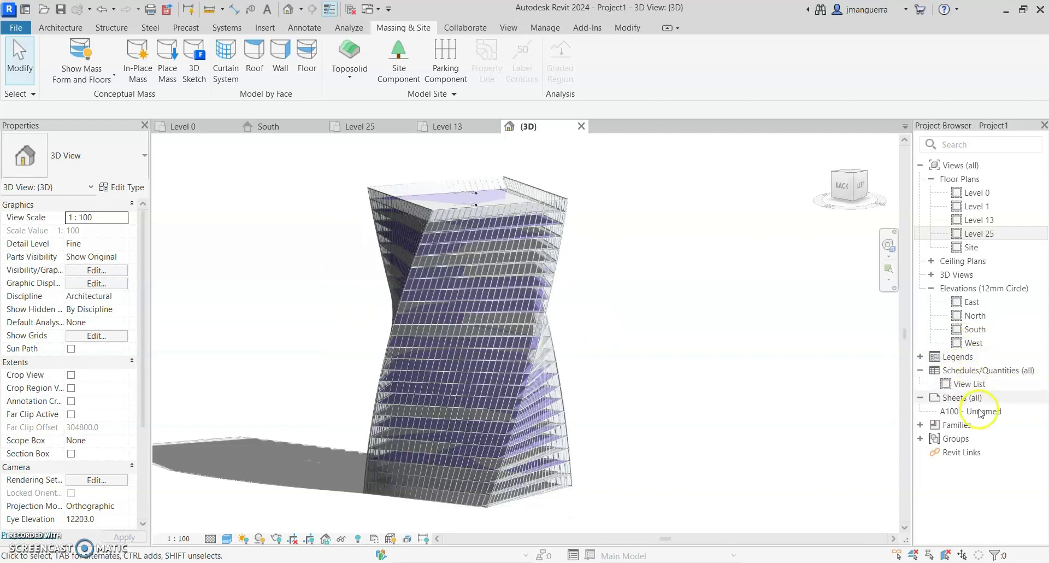
Place a perspective camera in the Level 0 plan outside the tower's southwest corner, aimed diagonally past its northeast corner
{"action": "double_click", "coordinate": [970, 192]}
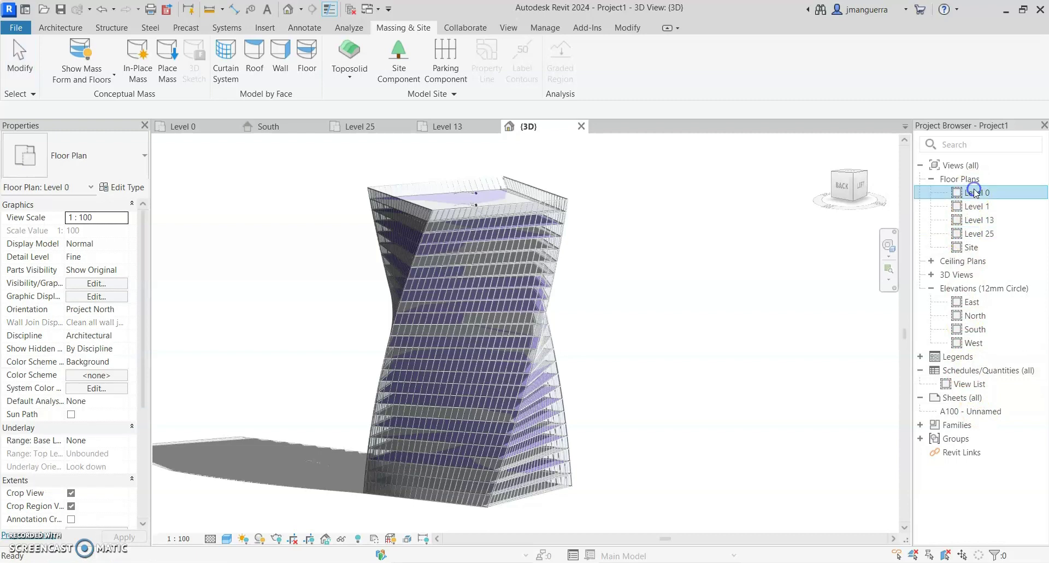
{"action": "scroll", "coordinate": [765, 257], "scroll_direction": "down", "scroll_amount": 2}
{"action": "scroll", "coordinate": [688, 290], "scroll_direction": "down", "scroll_amount": 2}
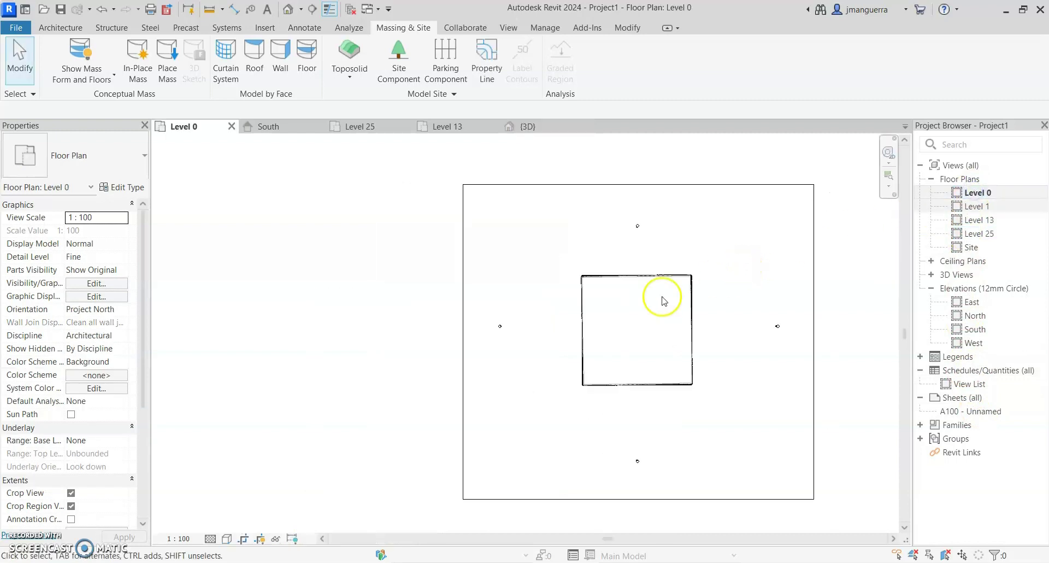
{"action": "left_click", "coordinate": [304, 11]}
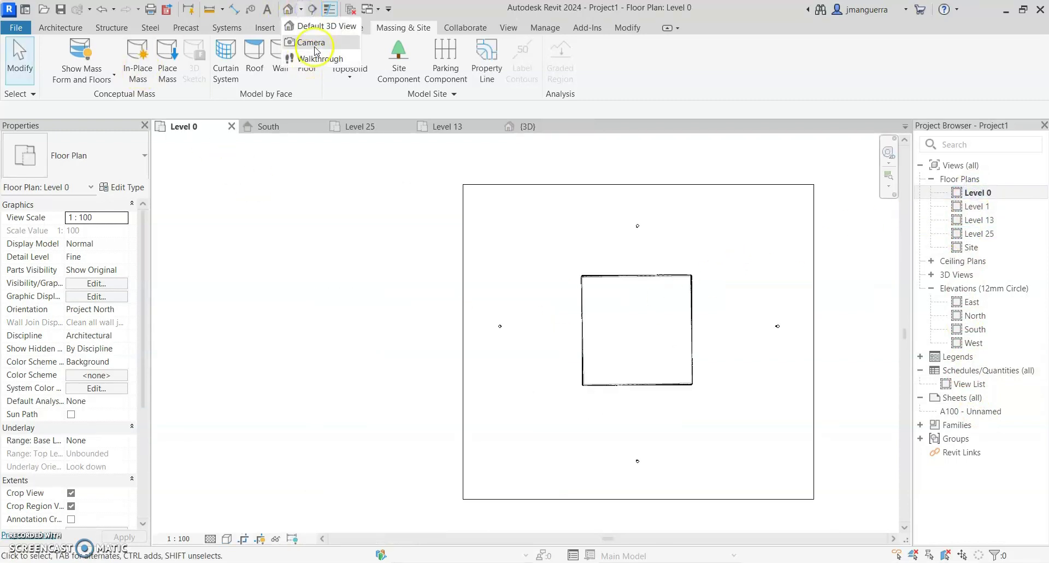
{"action": "left_click", "coordinate": [306, 40]}
{"action": "left_click", "coordinate": [524, 435]}
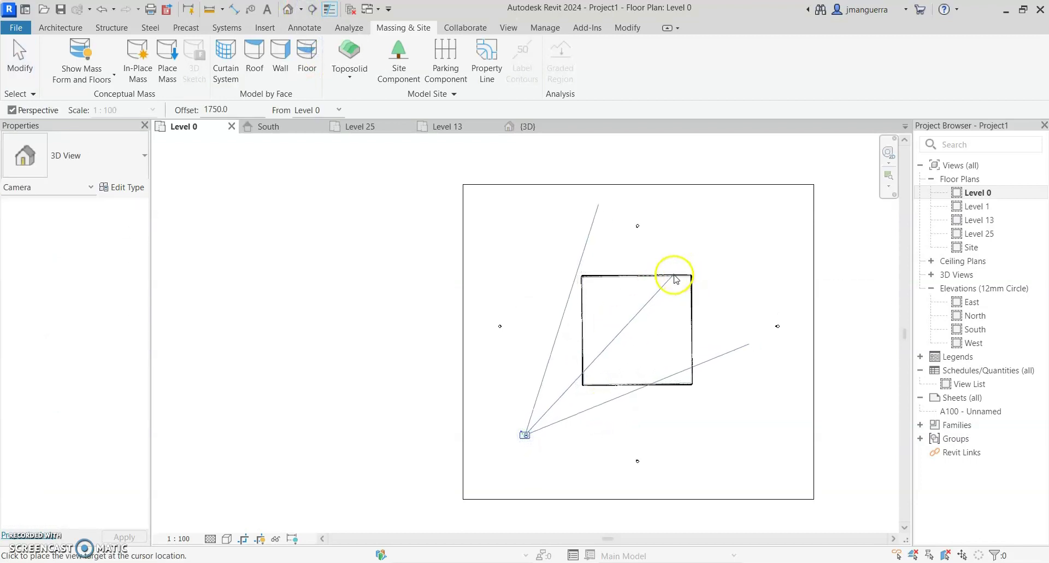
{"action": "left_click", "coordinate": [717, 248]}
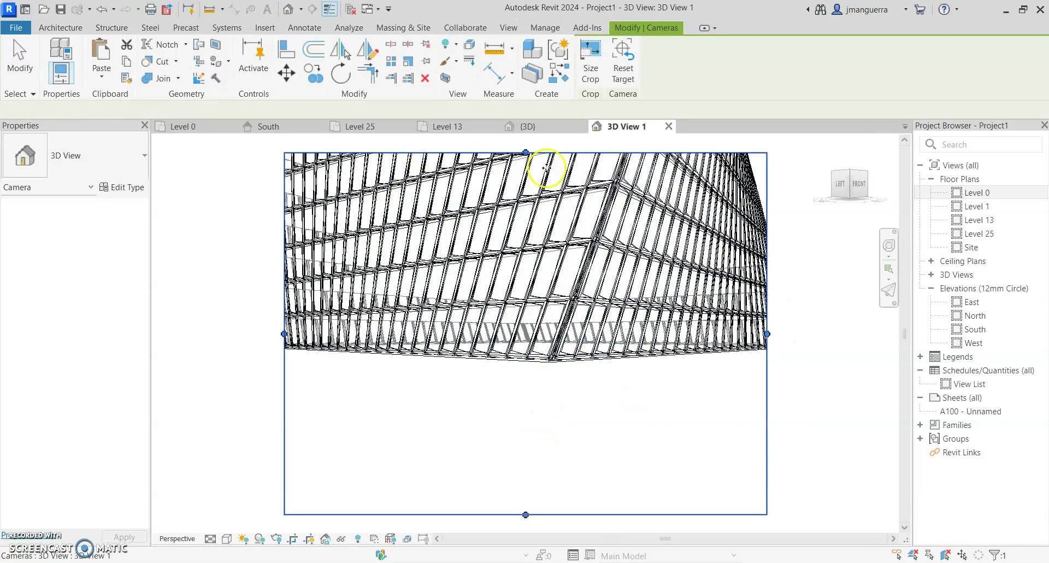
Move the camera diagonally farther from the tower in the Level 0 plan and return to the camera view
{"action": "left_click", "coordinate": [767, 378]}
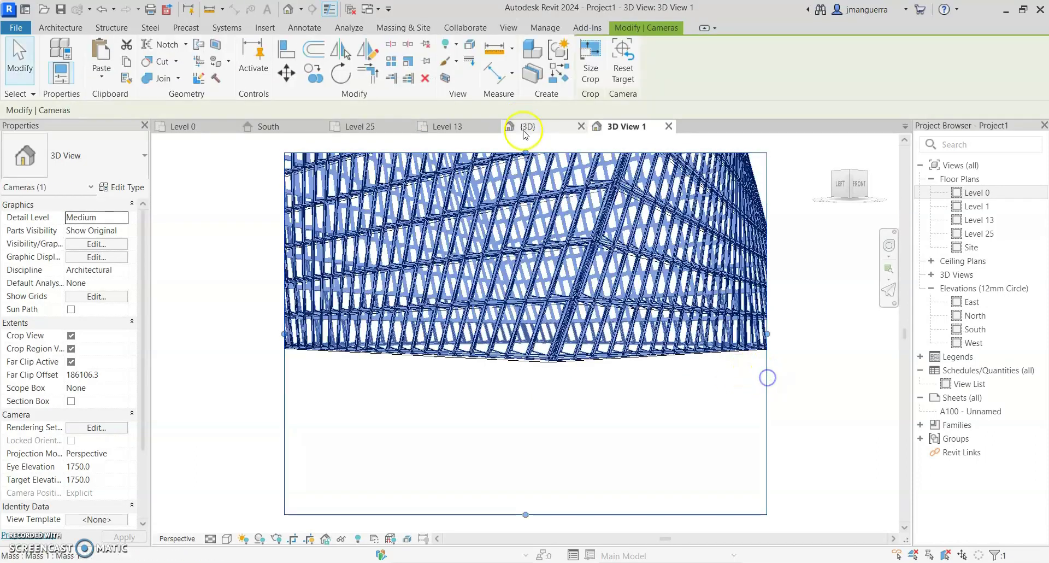
{"action": "left_click", "coordinate": [186, 126]}
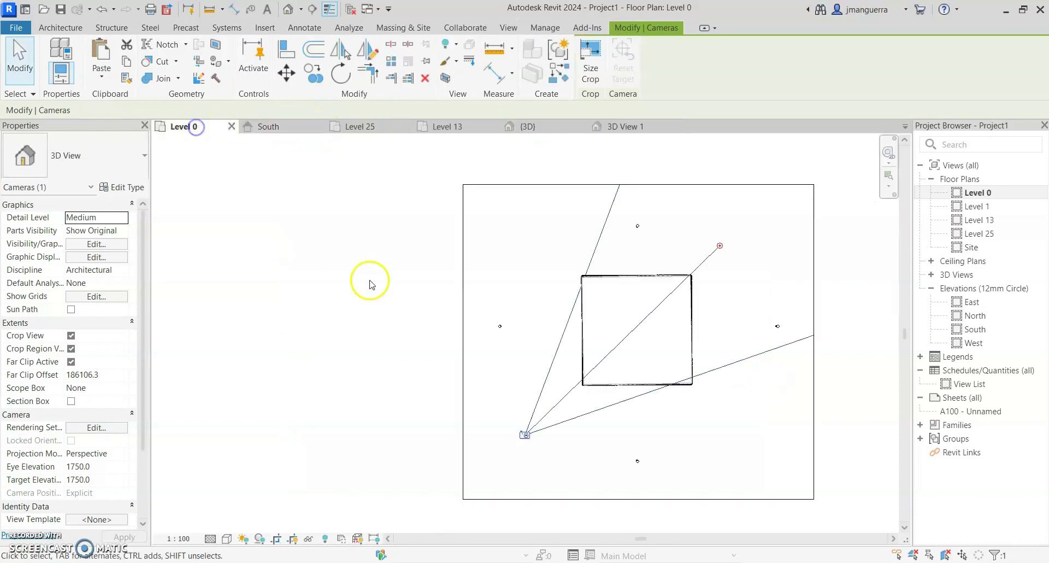
{"action": "left_click_drag", "start_coordinate": [457, 399], "coordinate": [451, 404]}
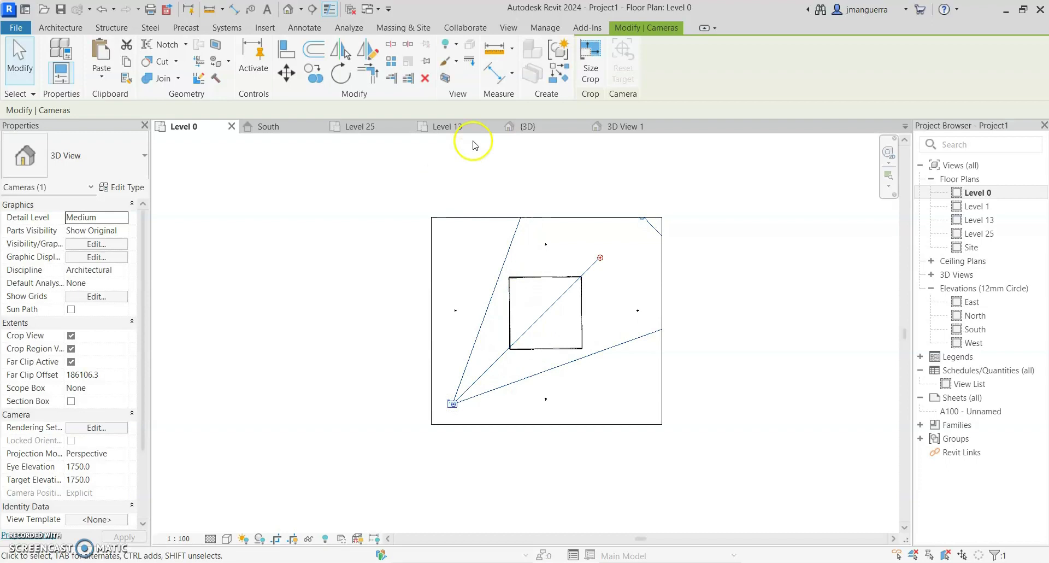
{"action": "left_click", "coordinate": [621, 126]}
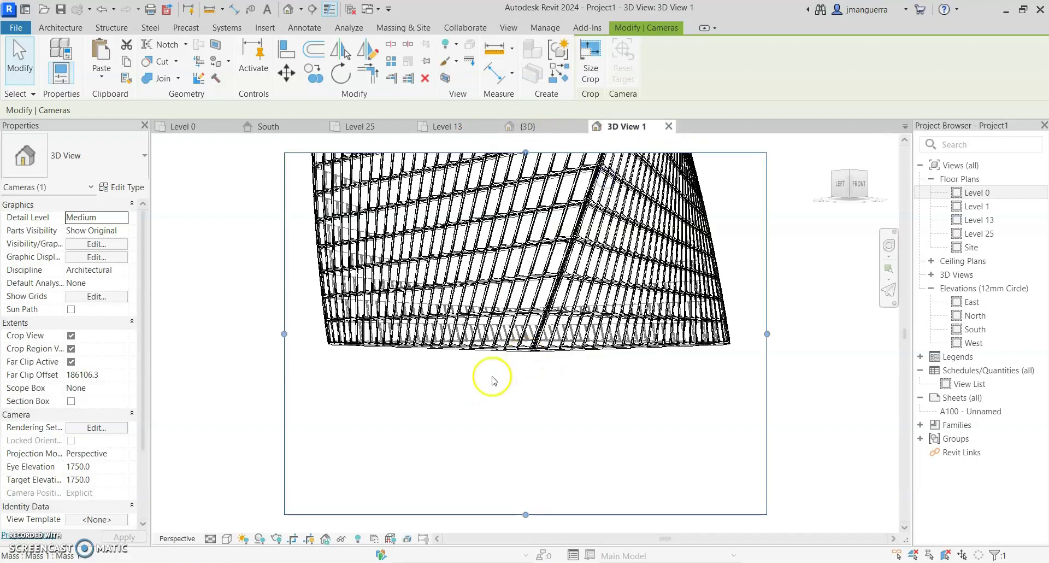
Extend the camera view's crop region upward until it takes in the tower's full height
{"action": "scroll", "coordinate": [491, 375], "scroll_direction": "down", "scroll_amount": 5}
{"action": "scroll", "coordinate": [499, 324], "scroll_direction": "up", "scroll_amount": 3}
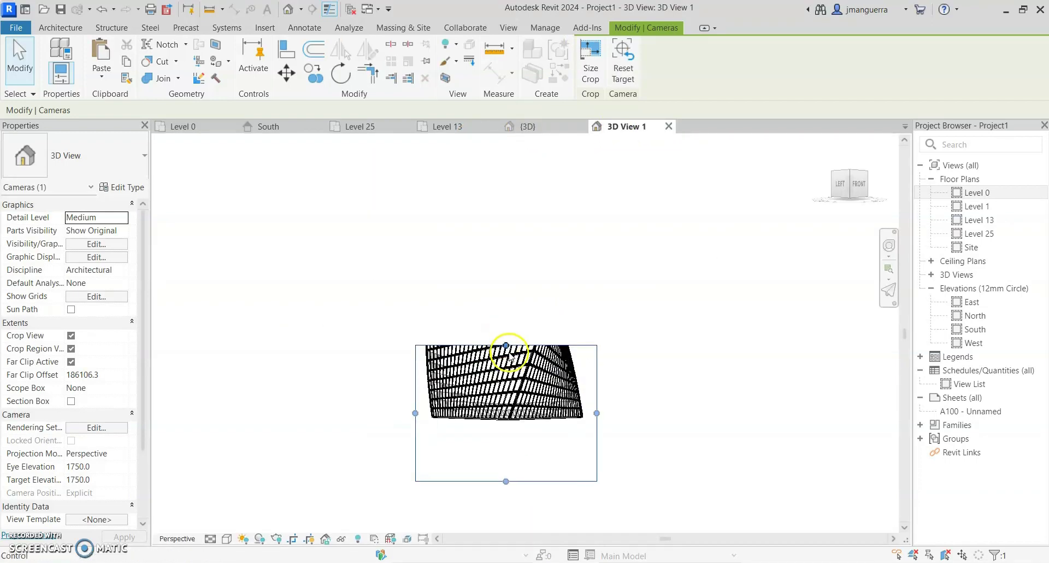
{"action": "left_click_drag", "start_coordinate": [506, 347], "coordinate": [511, 194]}
{"action": "middle_click_drag", "start_coordinate": [511, 195], "coordinate": [495, 318]}
{"action": "left_click_drag", "start_coordinate": [494, 318], "coordinate": [485, 197]}
{"action": "scroll", "coordinate": [478, 399], "scroll_direction": "up", "scroll_amount": 5}
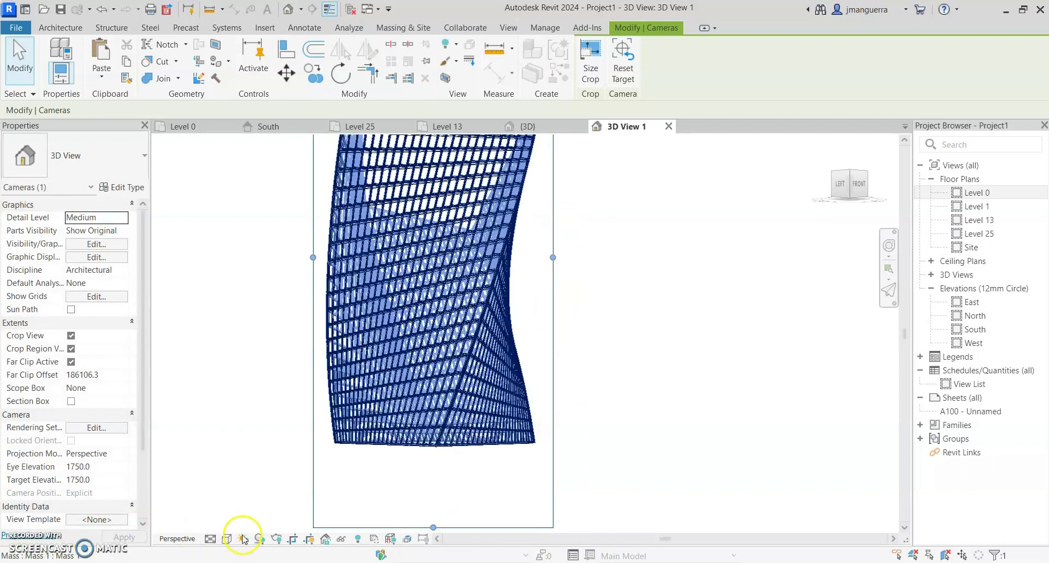
Set the camera view's detail level to Fine and its visual style to Shaded
{"action": "left_click", "coordinate": [210, 540]}
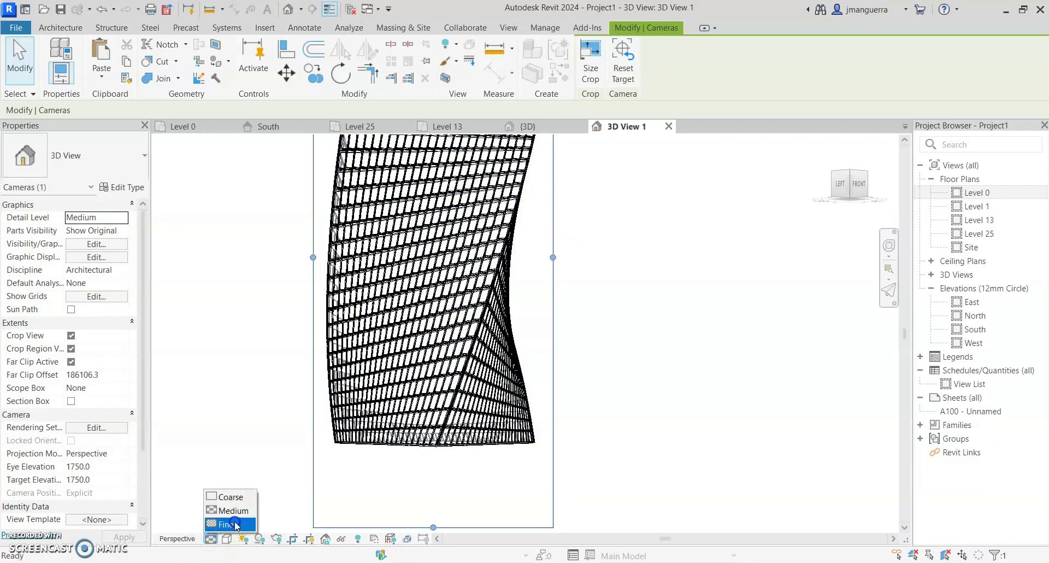
{"action": "left_click", "coordinate": [236, 525]}
{"action": "left_click", "coordinate": [226, 539]}
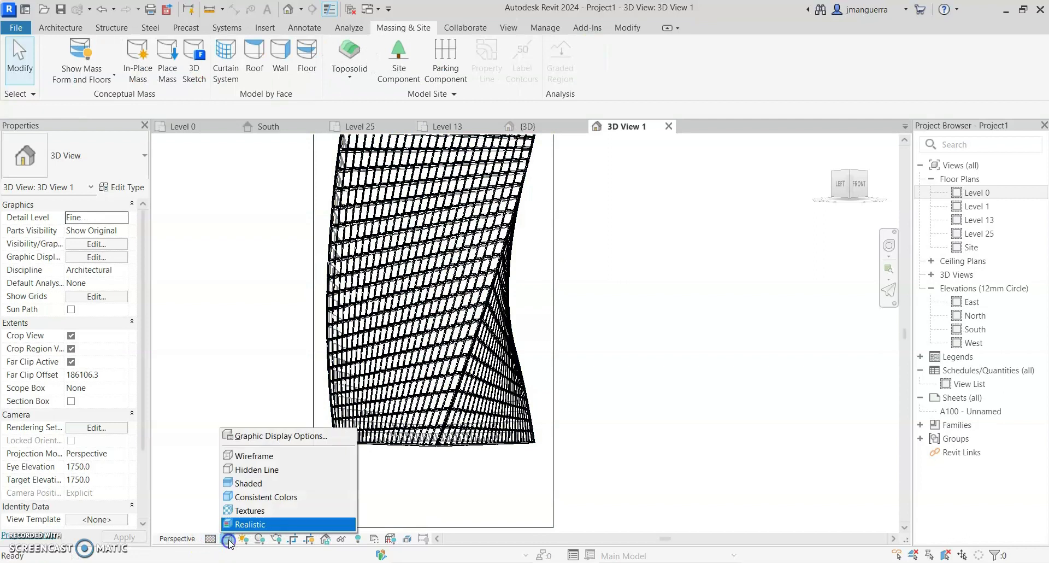
{"action": "left_click", "coordinate": [250, 484]}
{"action": "mouse_move", "coordinate": [574, 328]}
{"action": "middle_mouse_down"}
{"action": "mouse_move", "coordinate": [604, 379]}
{"action": "mouse_move", "coordinate": [593, 396]}
{"action": "mouse_move", "coordinate": [577, 390]}
{"action": "middle_mouse_up"}
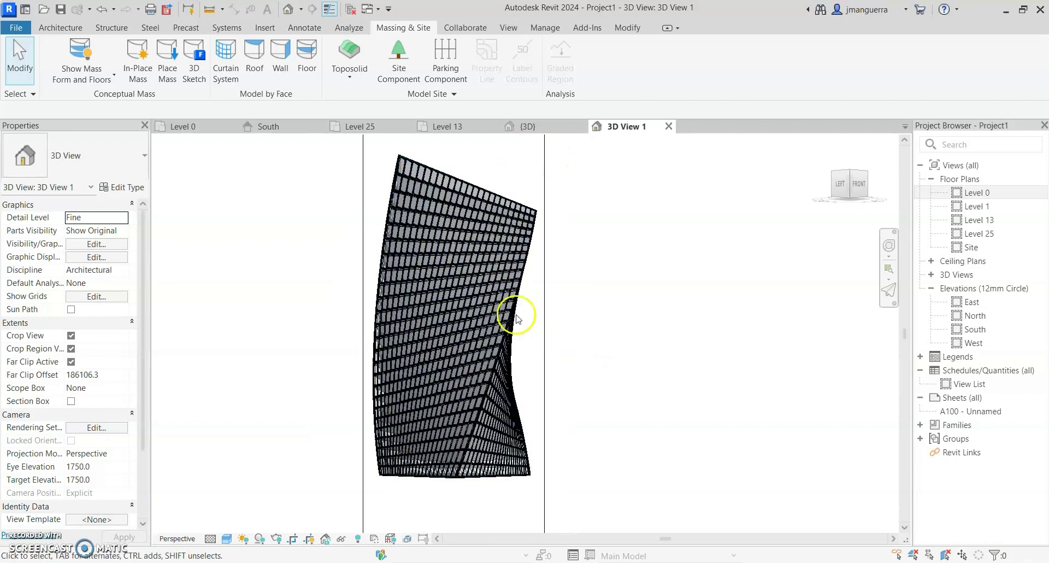
{"action": "middle_click_drag", "start_coordinate": [609, 342], "coordinate": [653, 363]}
{"action": "scroll", "coordinate": [628, 374], "scroll_direction": "up", "scroll_amount": 1}
Compare the camera view of the tower with the default 3D view from another side
{"action": "left_click", "coordinate": [583, 260]}
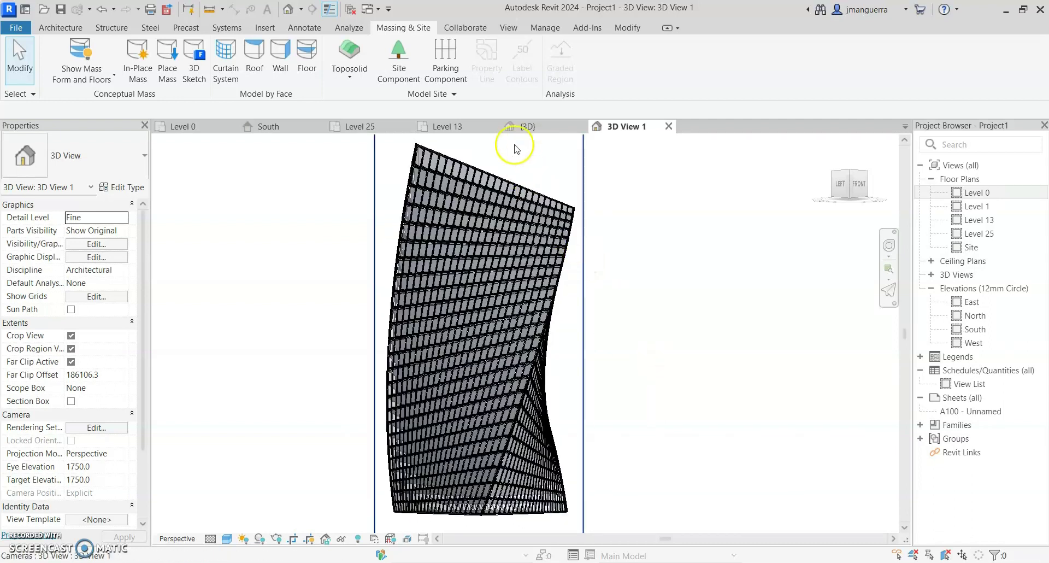
{"action": "left_click", "coordinate": [521, 127]}
{"action": "middle_click_drag", "start_coordinate": [607, 319], "coordinate": [448, 300], "text": "shift"}
{"action": "left_click", "coordinate": [621, 126]}
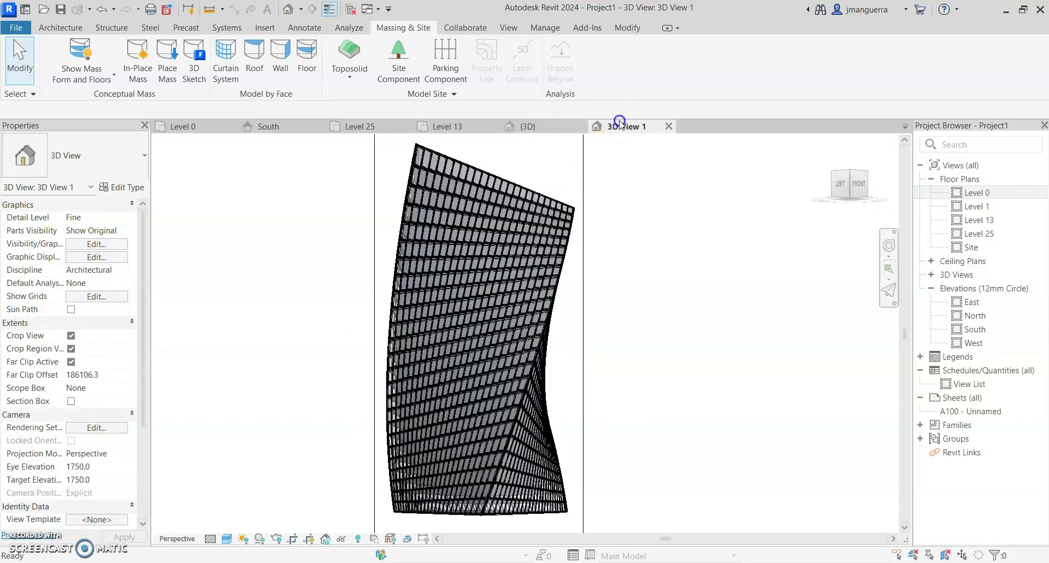